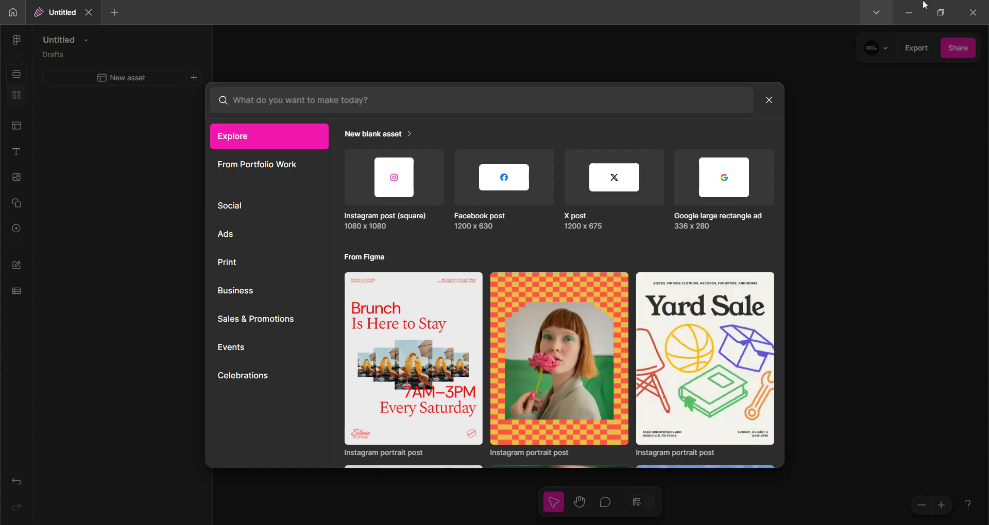
Browse the Explore and From Portfolio Work template categories in the new asset dialog
mouse_move(685, 220)
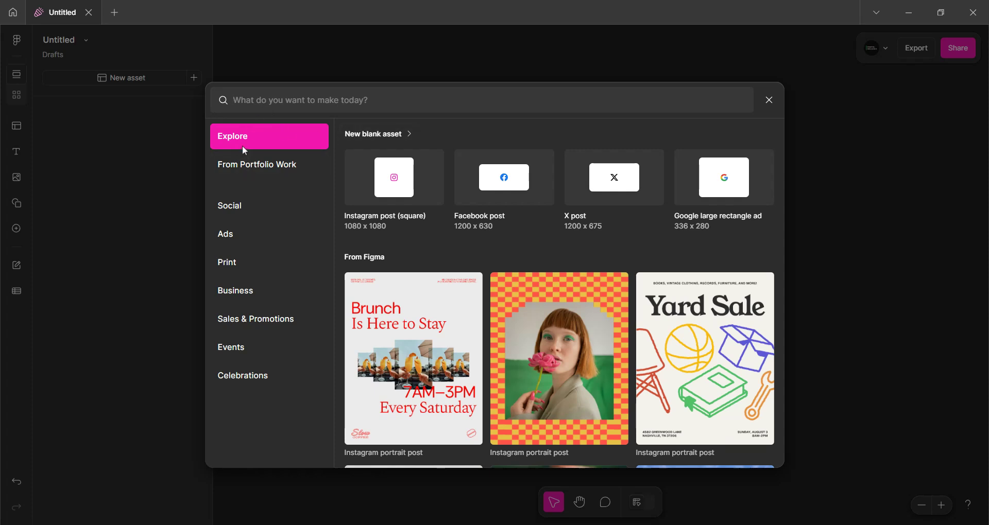
click(295, 170)
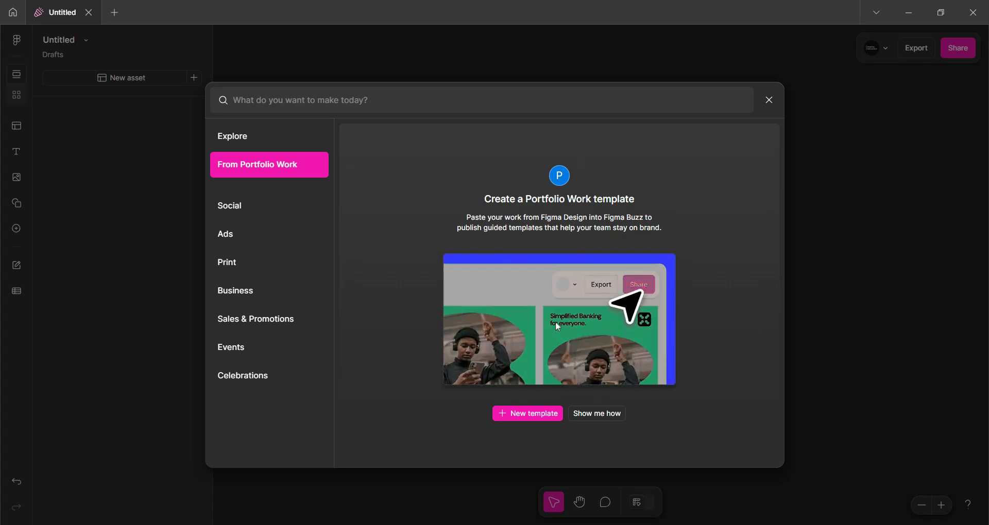
click(264, 139)
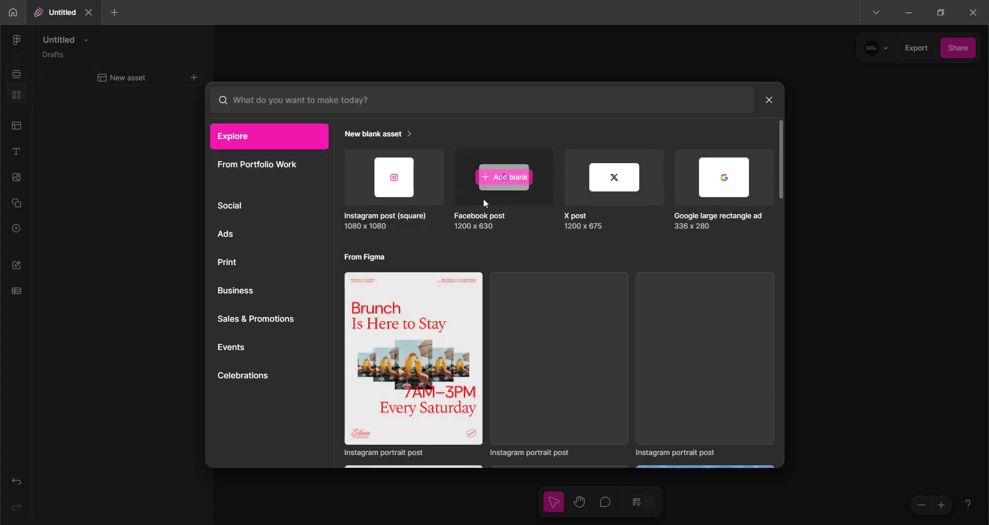
scroll(479, 258, down, 2)
scroll(479, 271, up, 2)
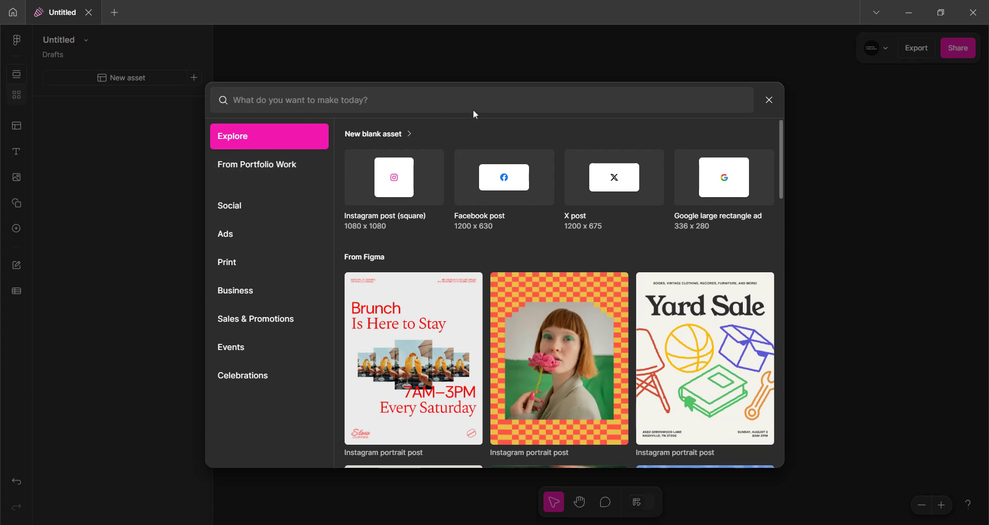
Look through the blank asset sizes and create a new blank asset with a custom size
click(402, 138)
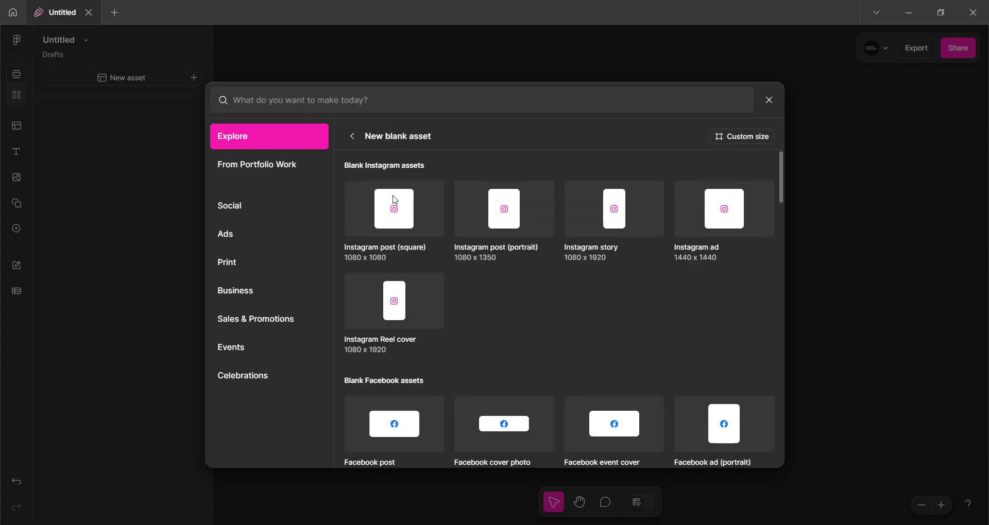
scroll(393, 287, down, 8)
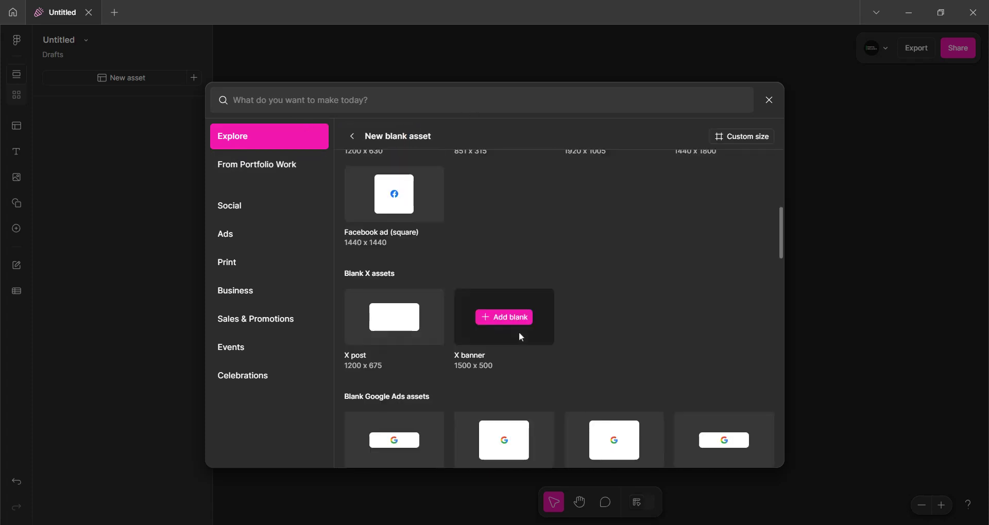
scroll(537, 332, down, 15)
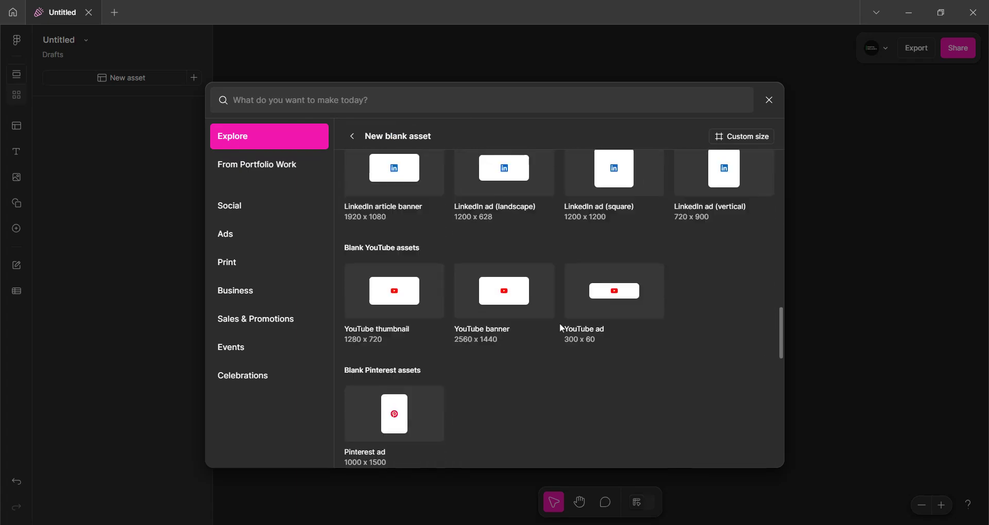
scroll(548, 328, down, 10)
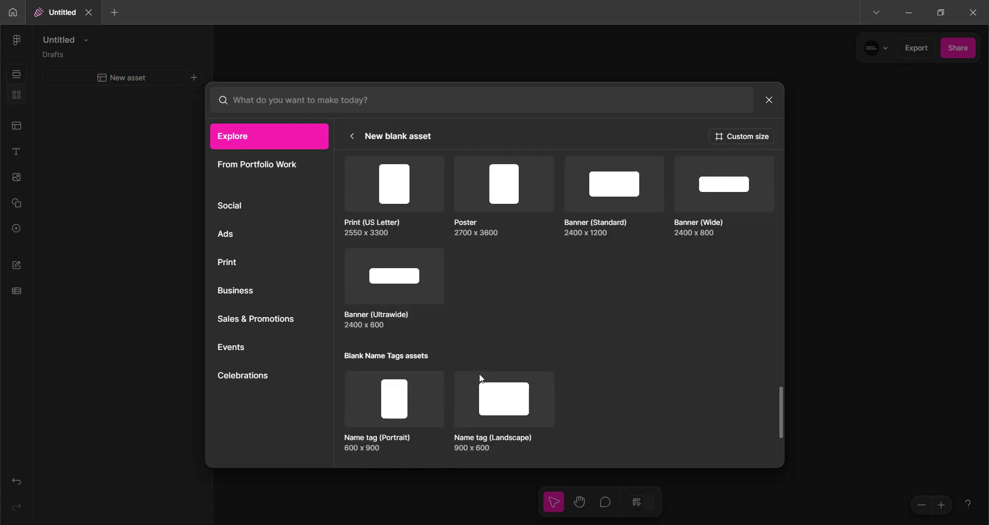
mouse_move(381, 395)
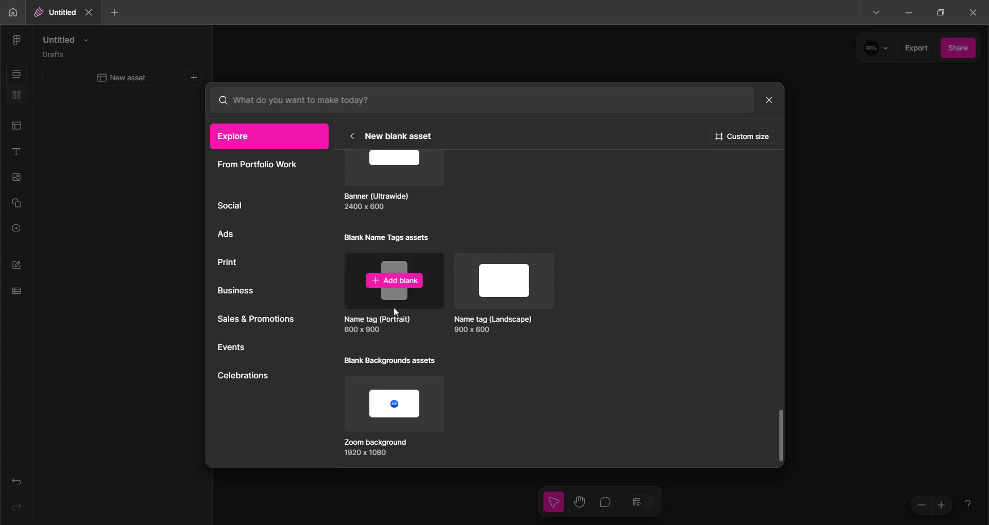
mouse_move(516, 335)
scroll(480, 280, up, 1)
scroll(480, 281, up, 8)
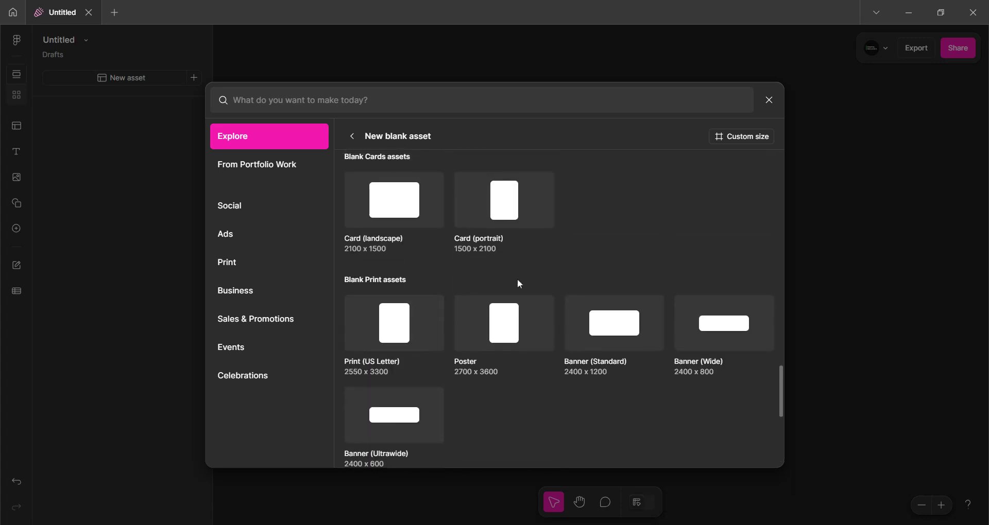
scroll(502, 266, up, 5)
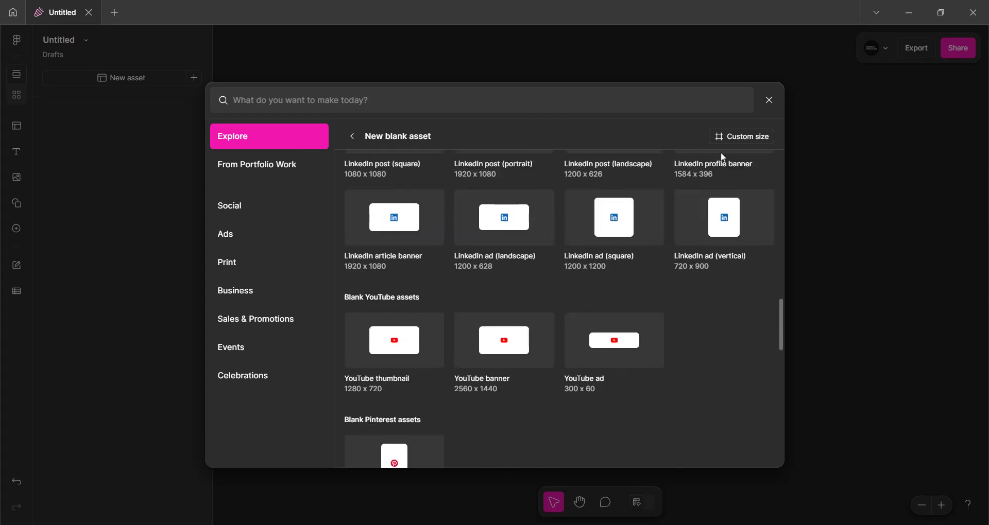
scroll(721, 155, down, 1)
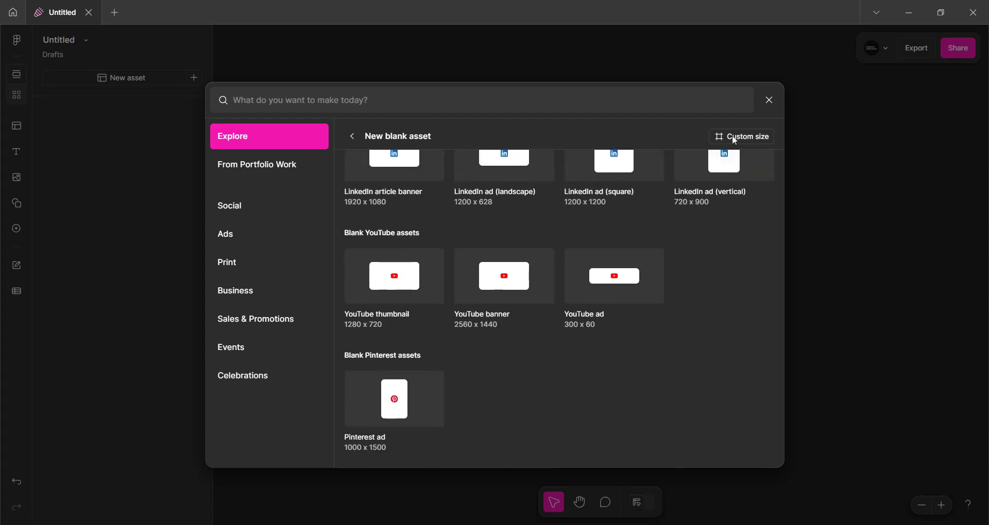
click(732, 135)
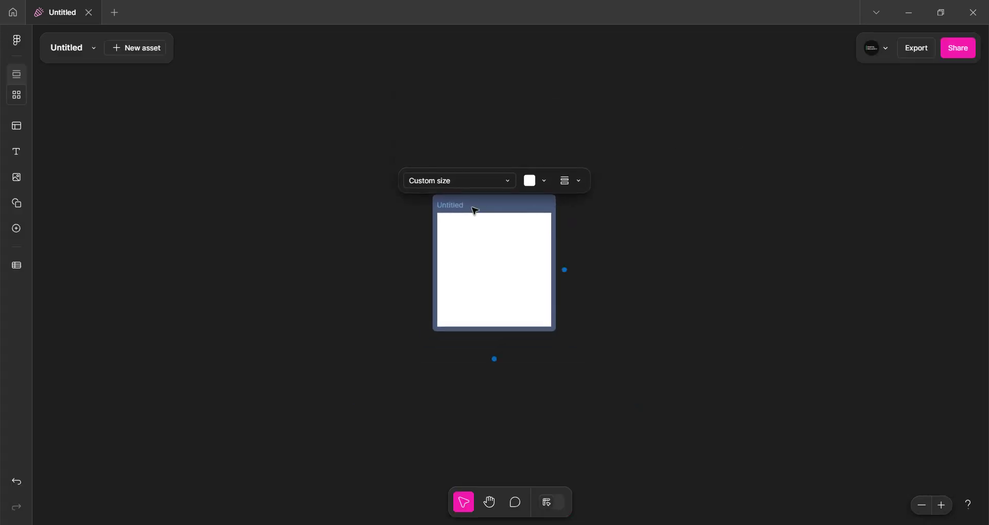
click(399, 148)
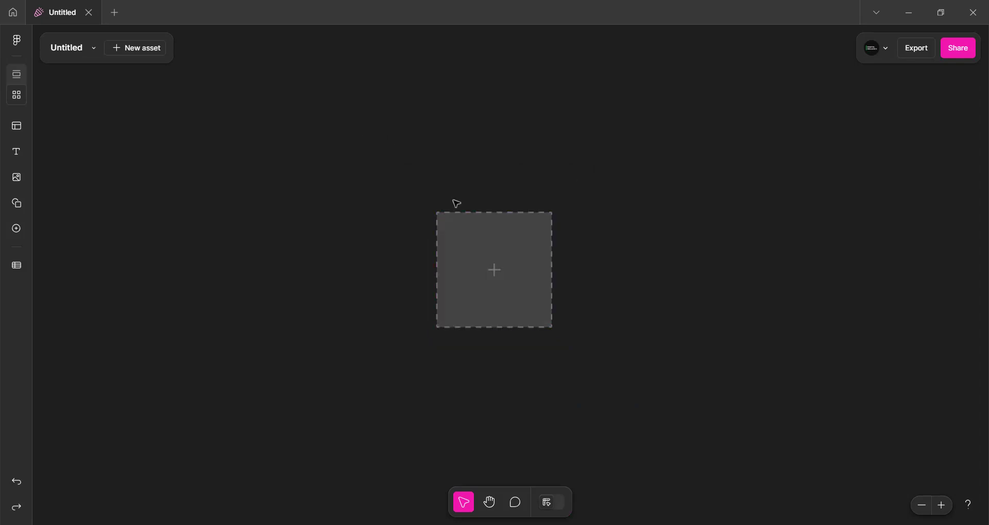
click(484, 239)
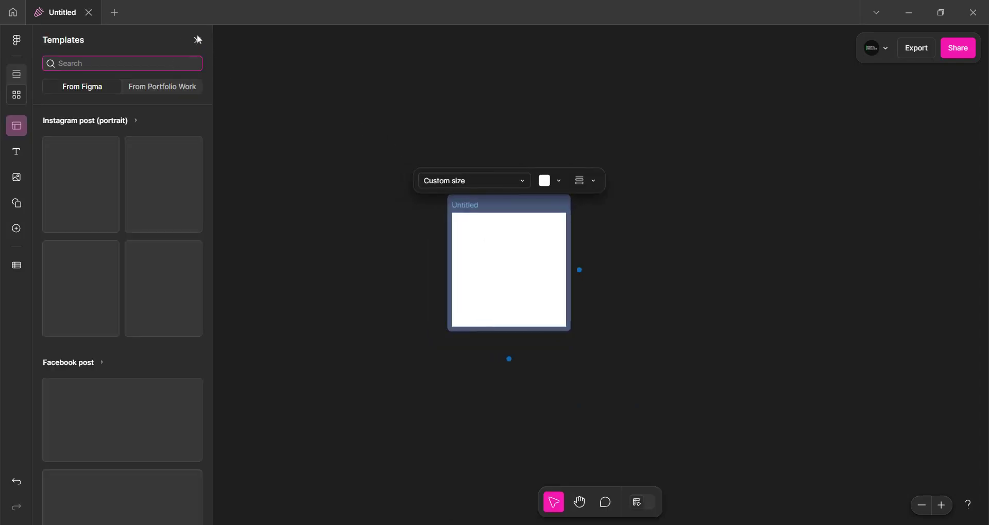
click(197, 40)
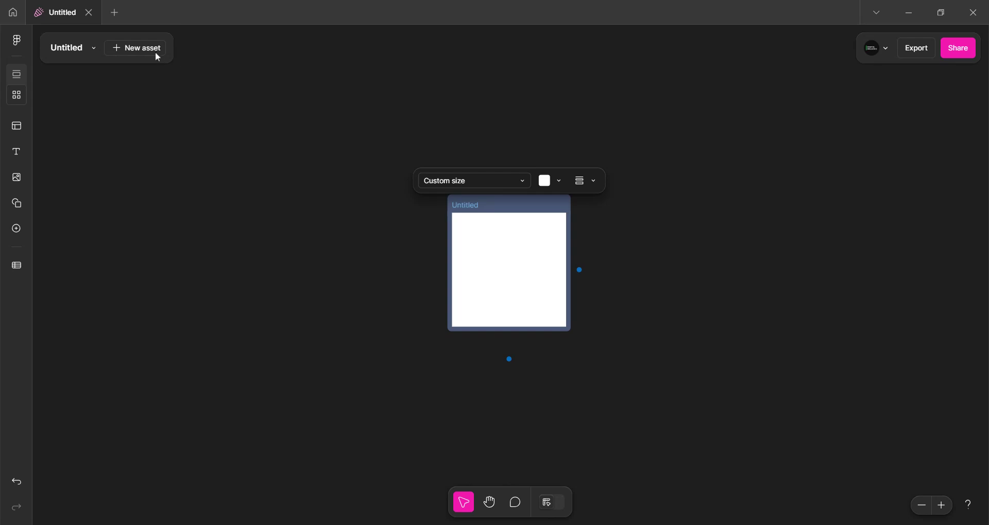
Browse the templates and add the 'Glow Starts Here' Google medium rectangle ad template as a new asset
click(148, 49)
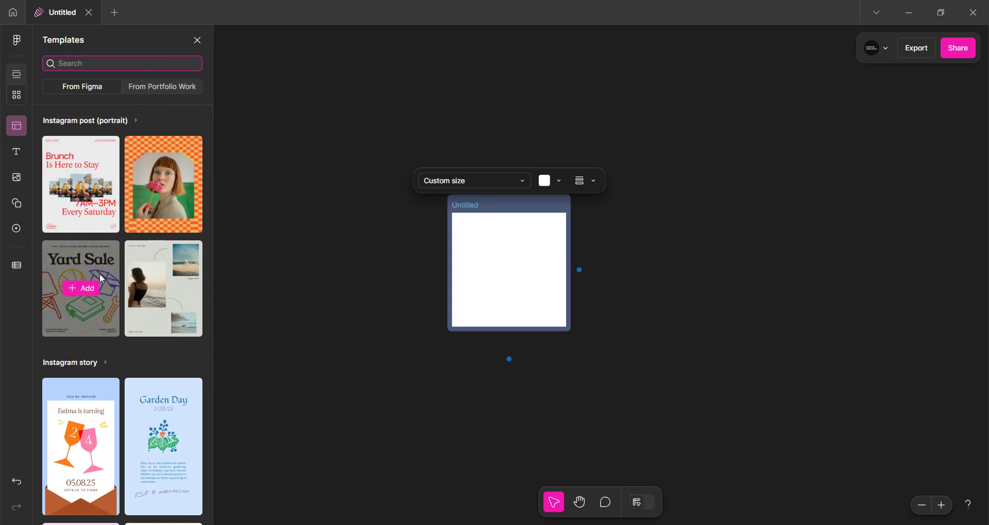
click(106, 123)
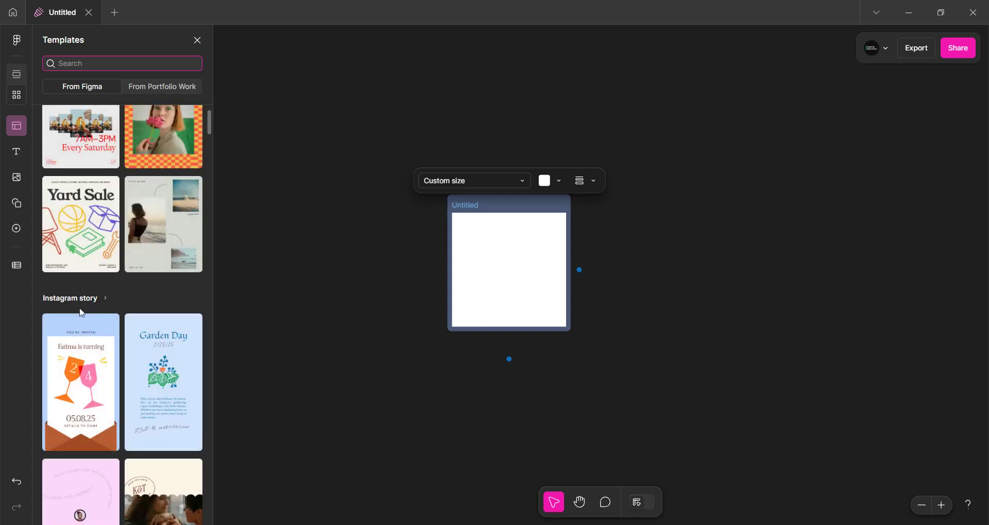
scroll(97, 356, down, 5)
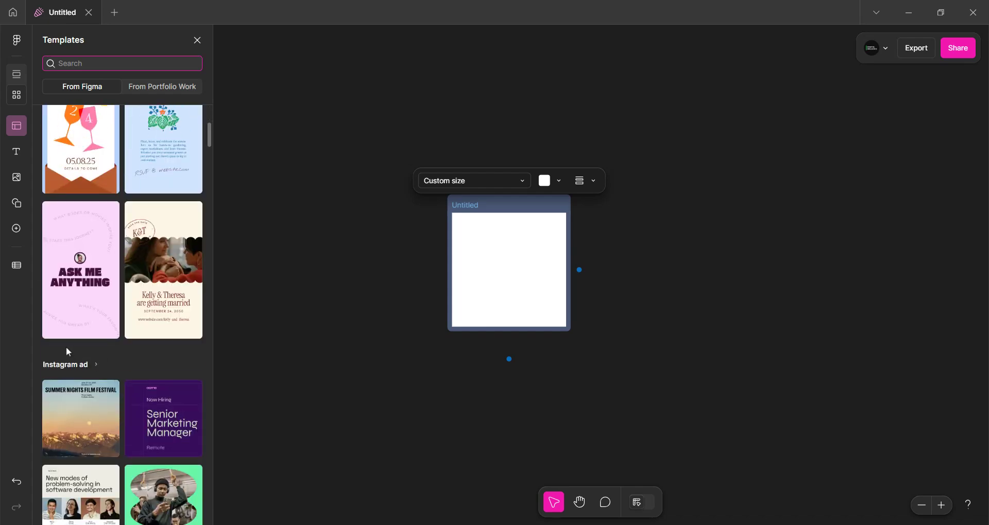
scroll(76, 370, down, 3)
scroll(75, 361, down, 3)
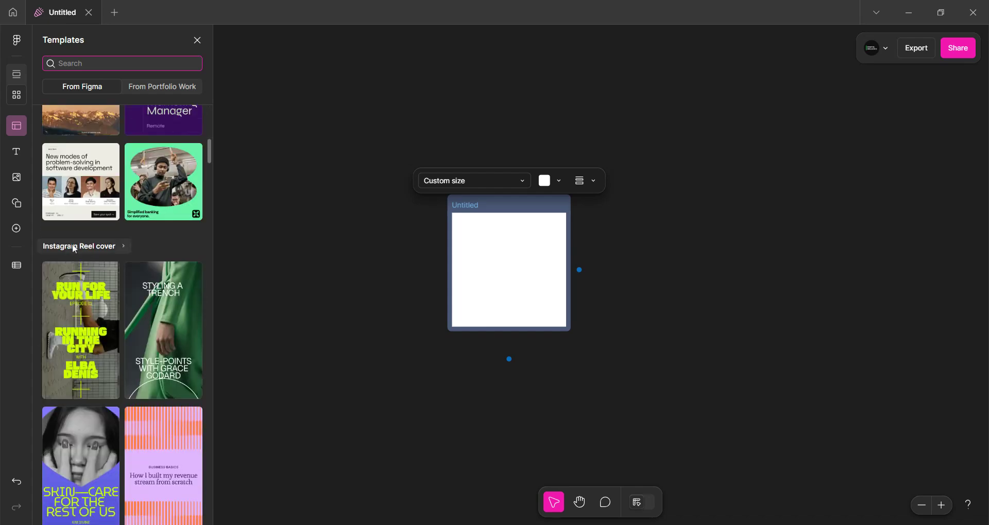
scroll(91, 355, down, 1)
scroll(90, 356, down, 5)
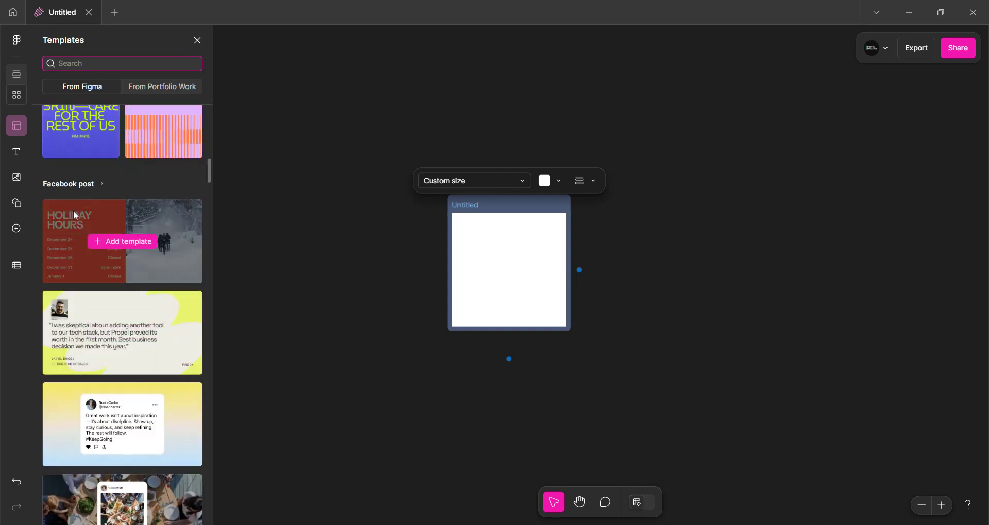
scroll(75, 345, down, 1)
scroll(77, 349, up, 1)
scroll(76, 351, down, 6)
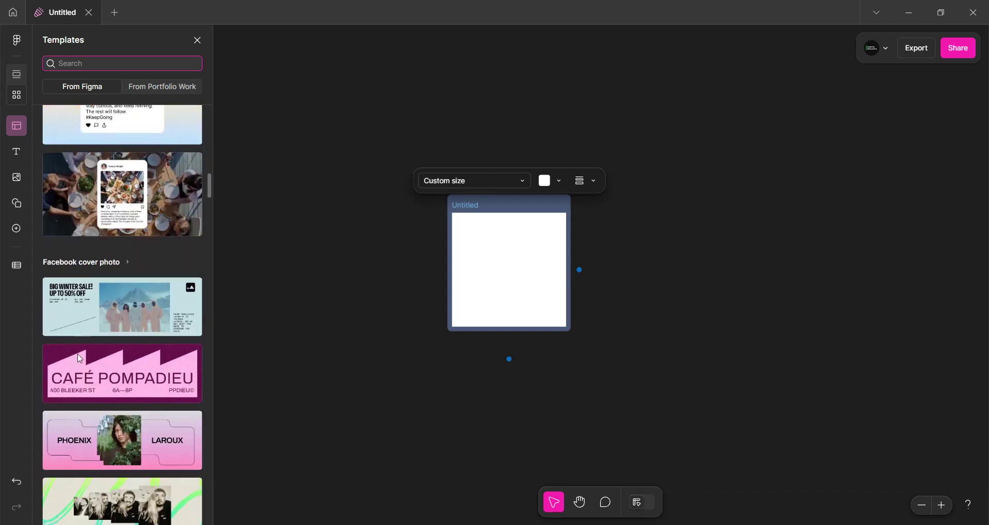
scroll(80, 292, down, 6)
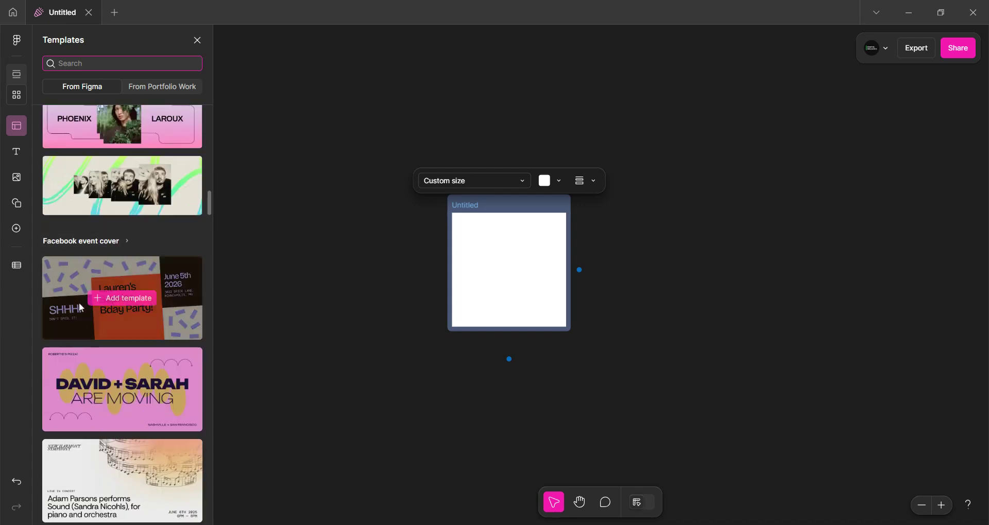
scroll(83, 278, down, 18)
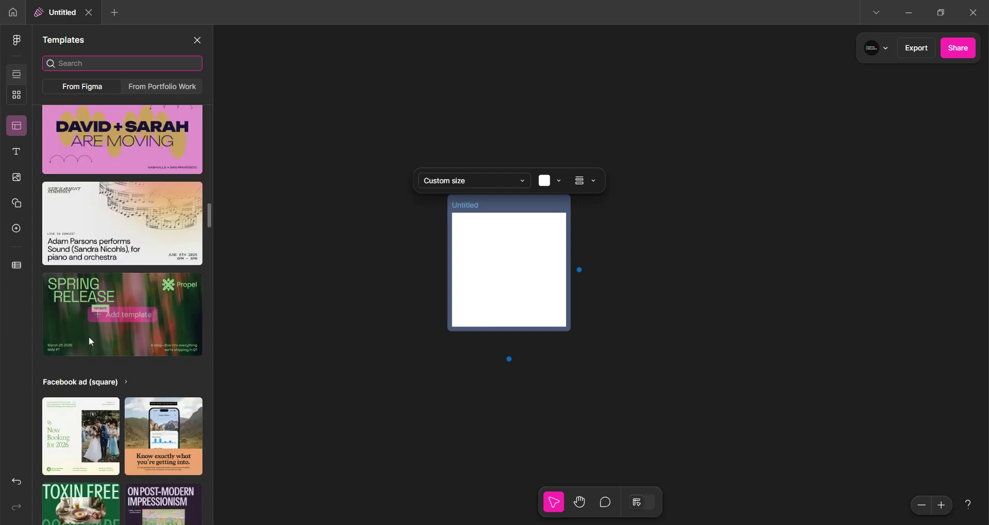
scroll(90, 341, down, 15)
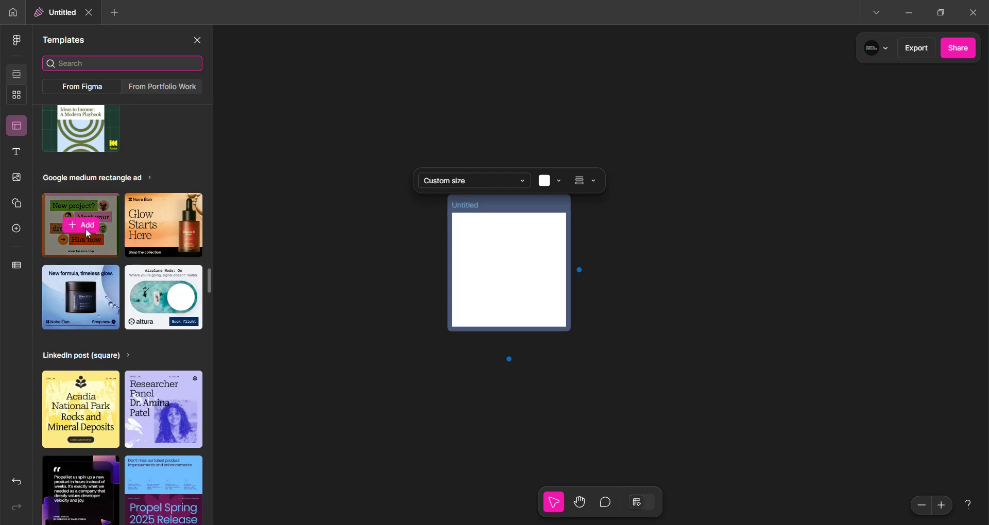
scroll(91, 350, up, 1)
mouse_move(160, 293)
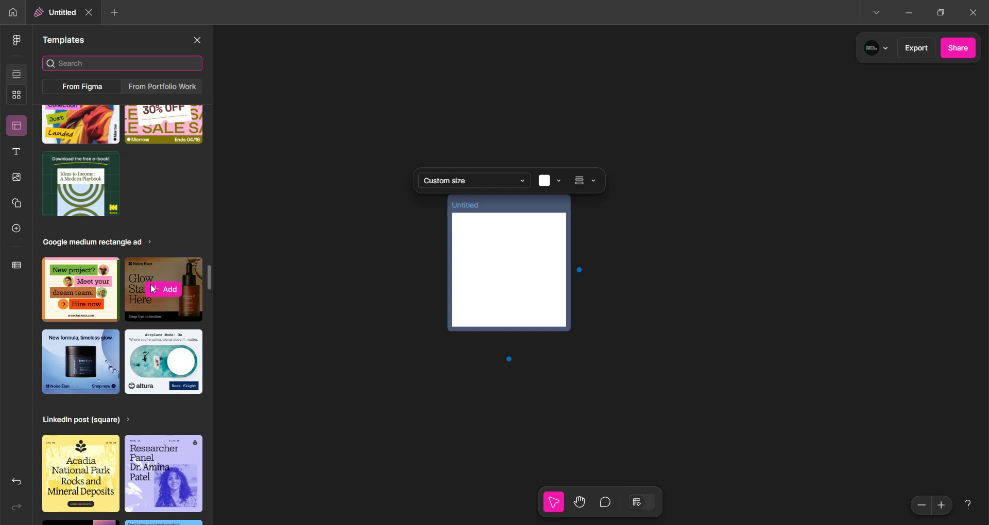
click(161, 292)
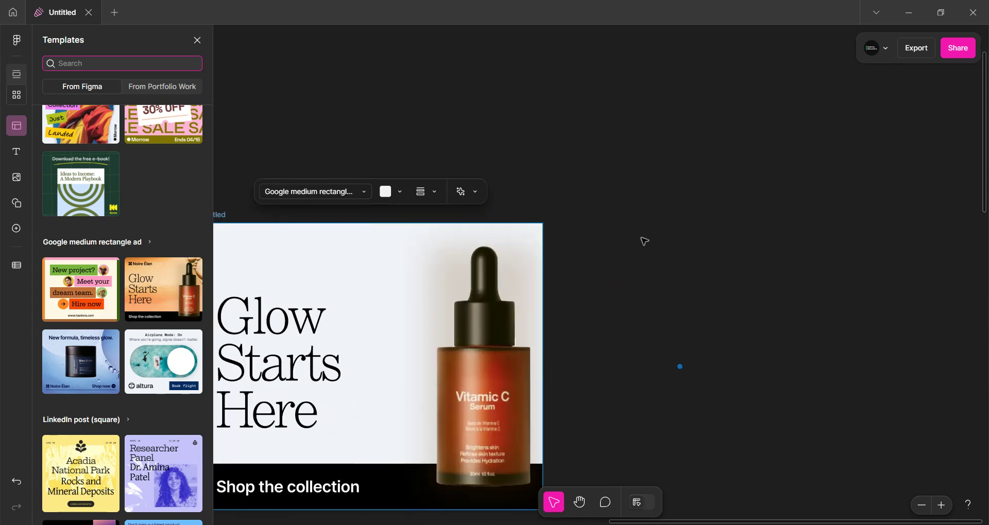
Delete the blank custom-size asset from the canvas
scroll(677, 224, down, 5)
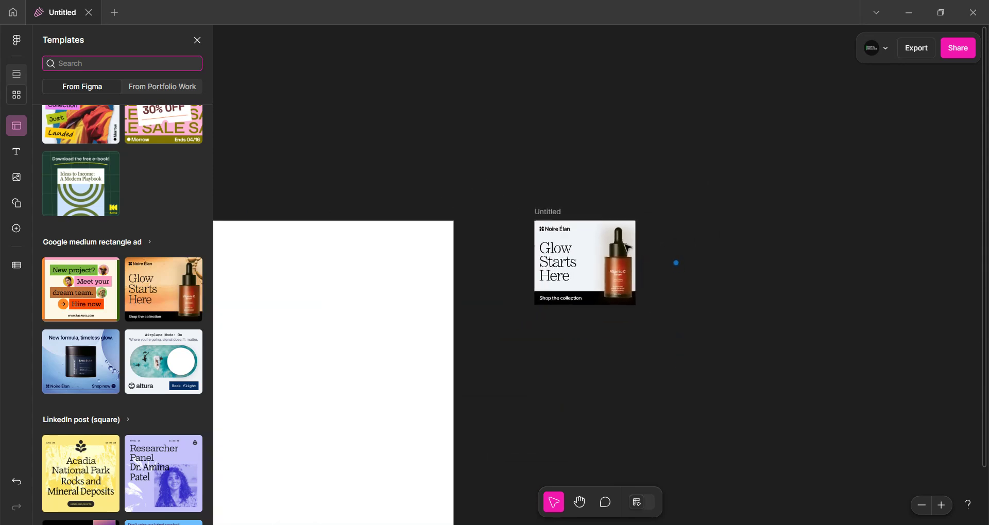
click(407, 318)
scroll(406, 317, down, 3)
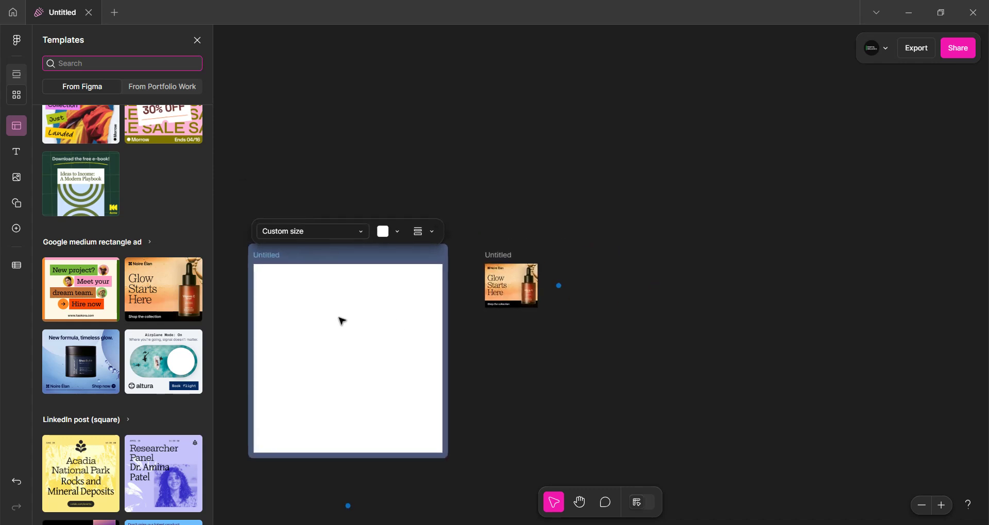
key(Delete)
Add the 'New project?' and 'New formula, timeless glow.' Google medium rectangle ad templates as further assets
click(66, 291)
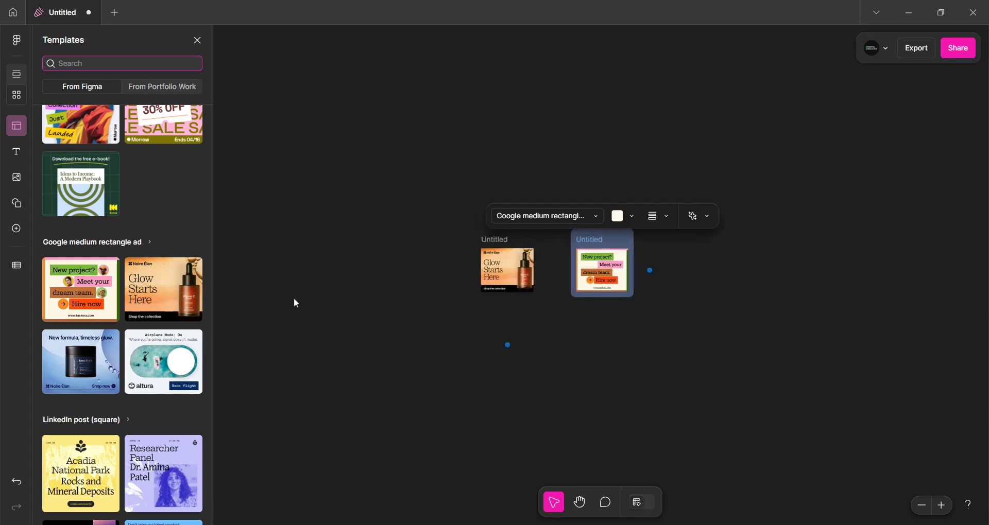
click(90, 365)
scroll(552, 267, up, 5)
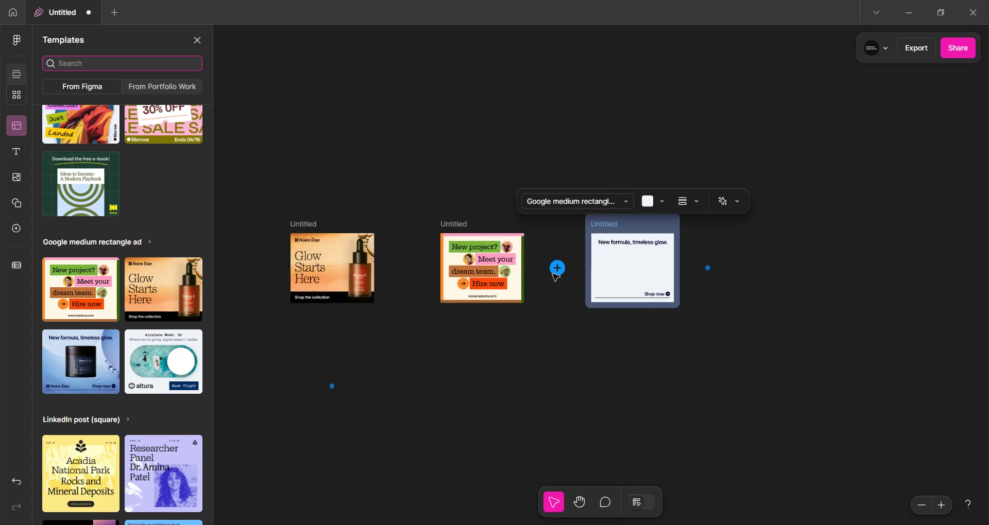
click(587, 338)
scroll(578, 319, down, 2)
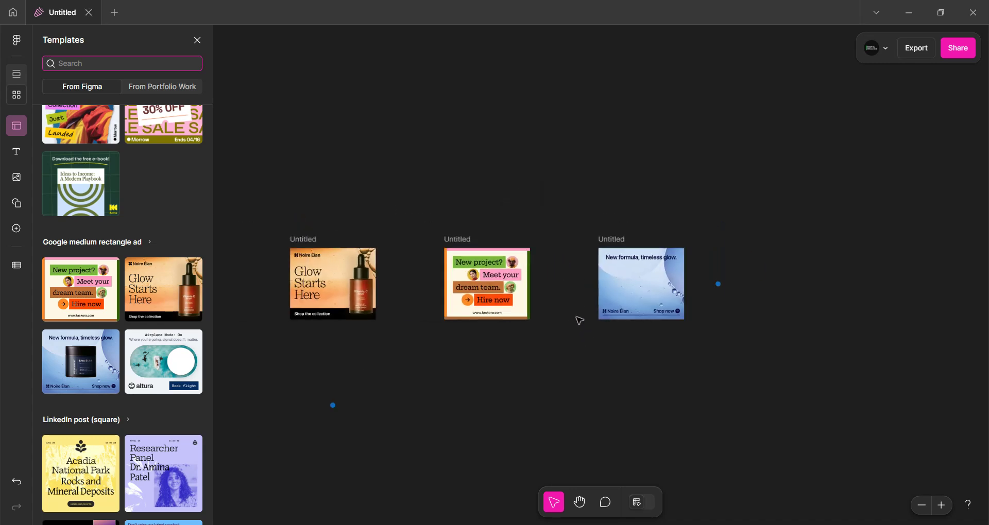
Add a new asset in the asset list view and fill it with the 'Download the free e-book!' template
click(17, 78)
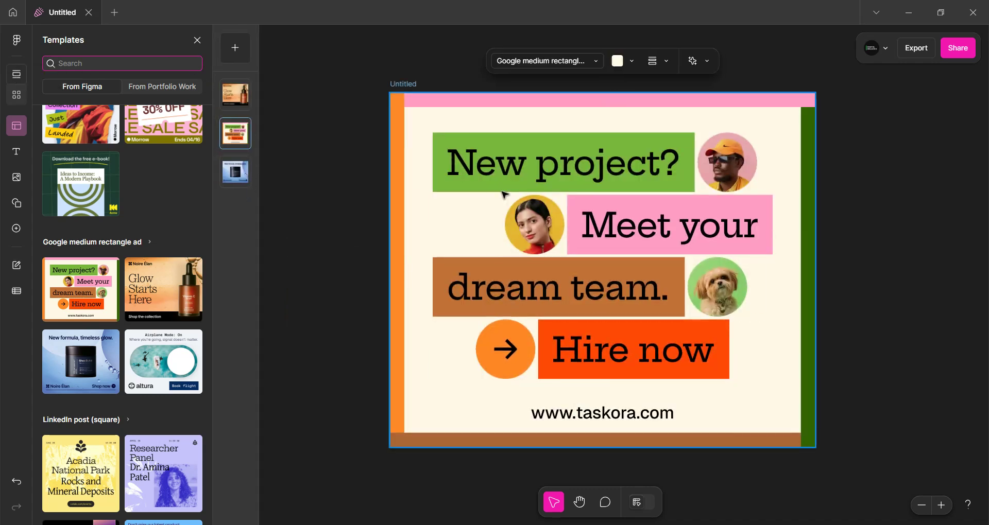
click(236, 58)
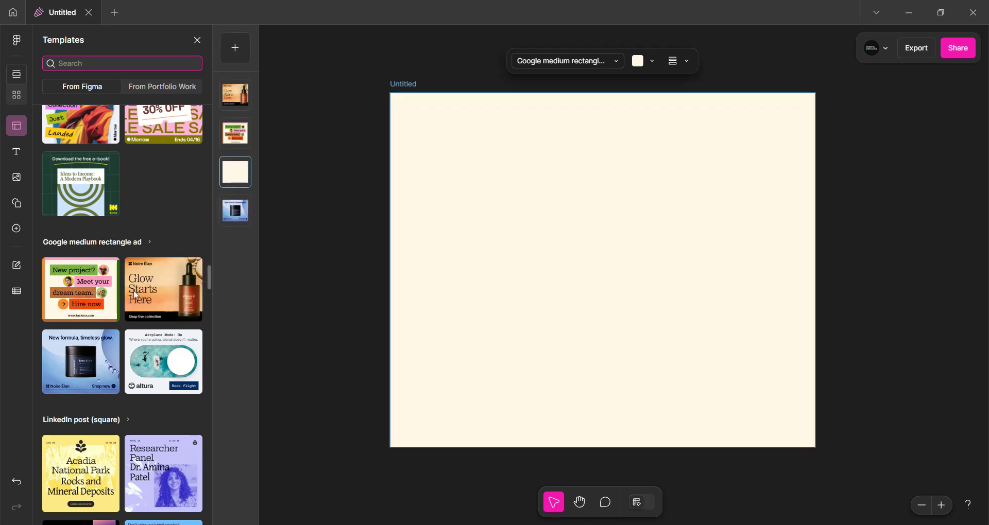
mouse_move(65, 184)
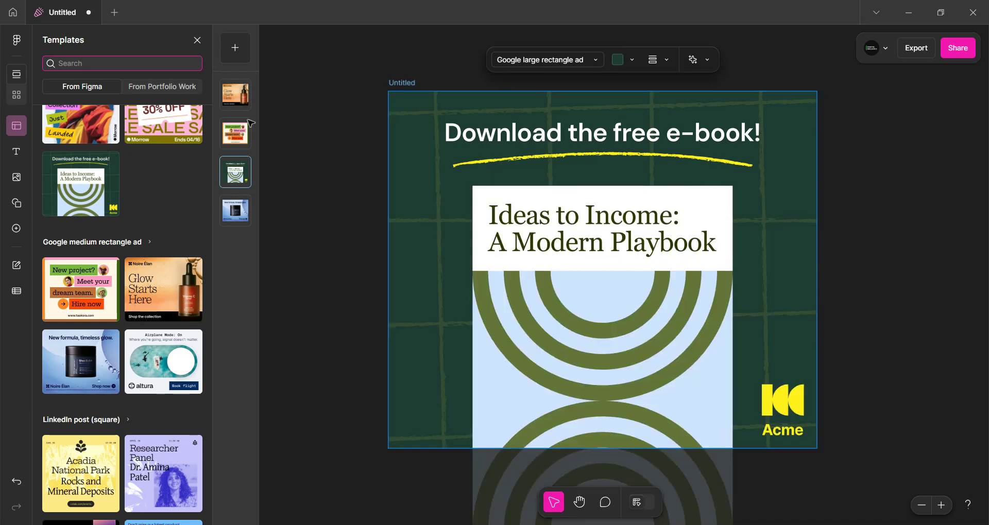
Resize the 'Download the free e-book!' asset to the YouTube banner format (2560 × 1440)
click(565, 59)
scroll(544, 231, down, 10)
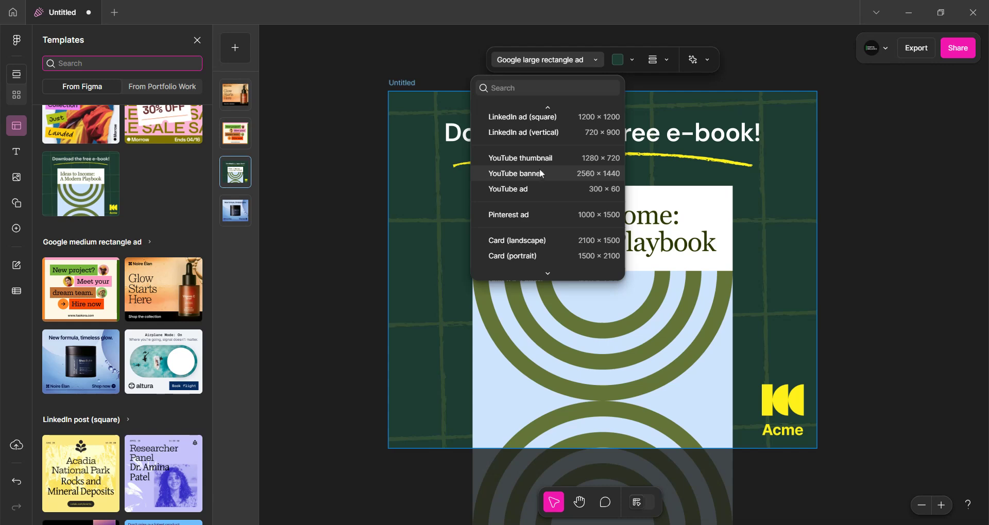
click(540, 175)
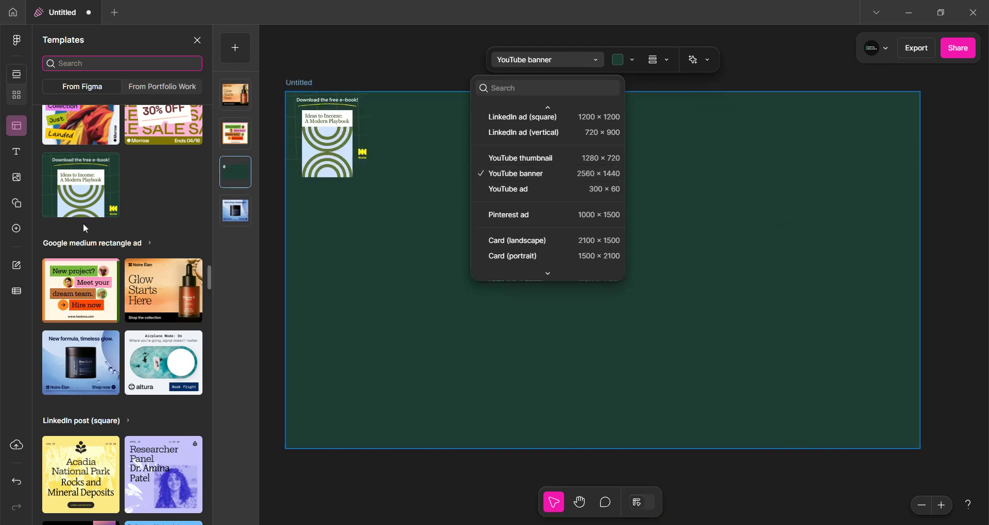
Search the templates for 'youtube banner' and add 'The Good Life Project' template as a new asset
scroll(83, 232, down, 12)
click(110, 62)
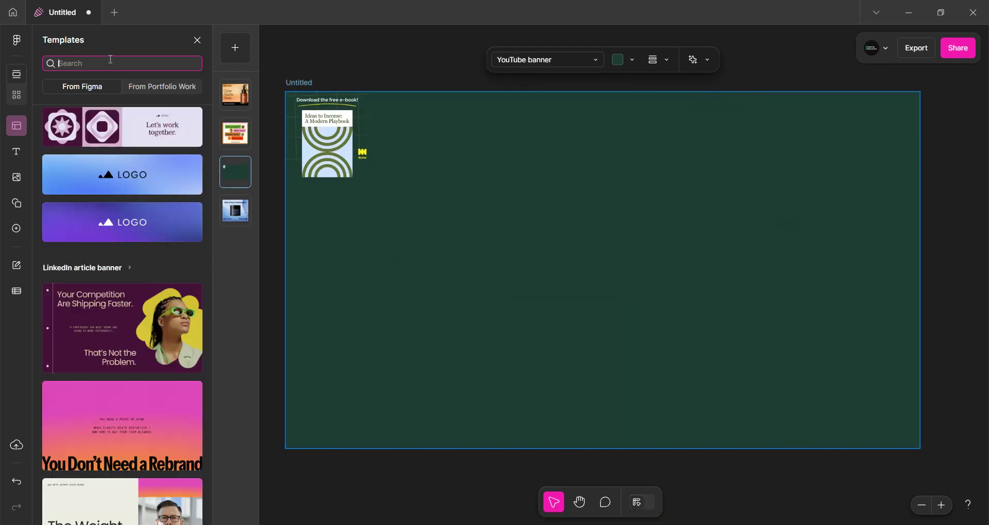
text(youtube banner)
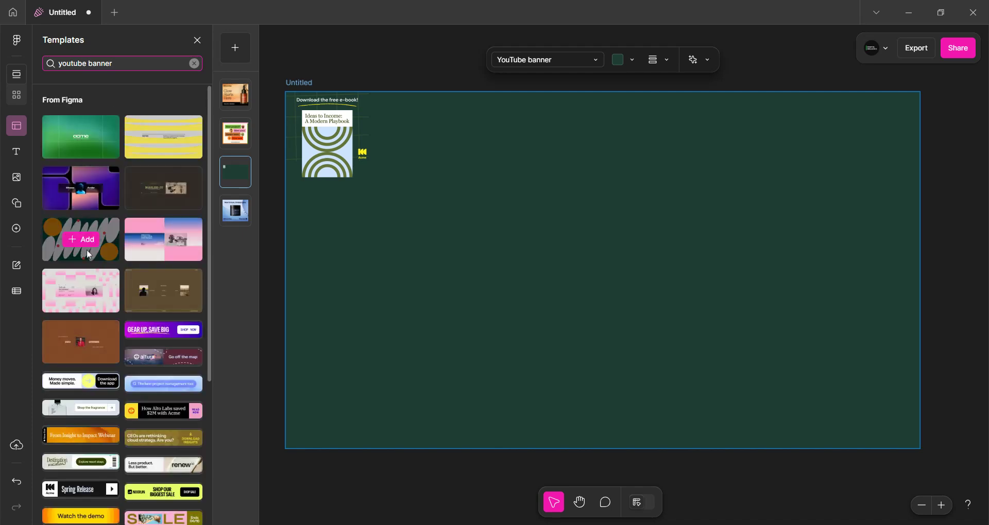
click(80, 241)
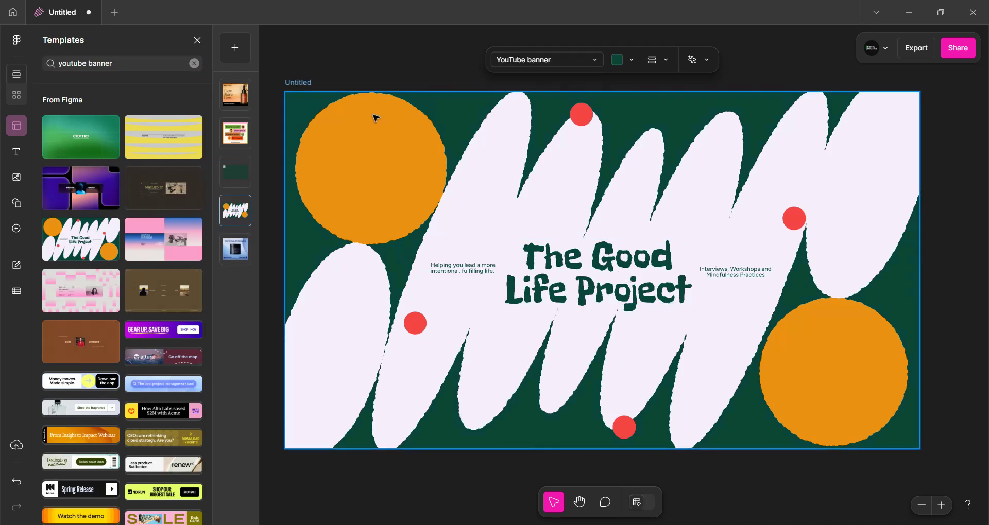
Select the 'New formula, timeless glow.' asset and set its background fill colour to red
click(235, 179)
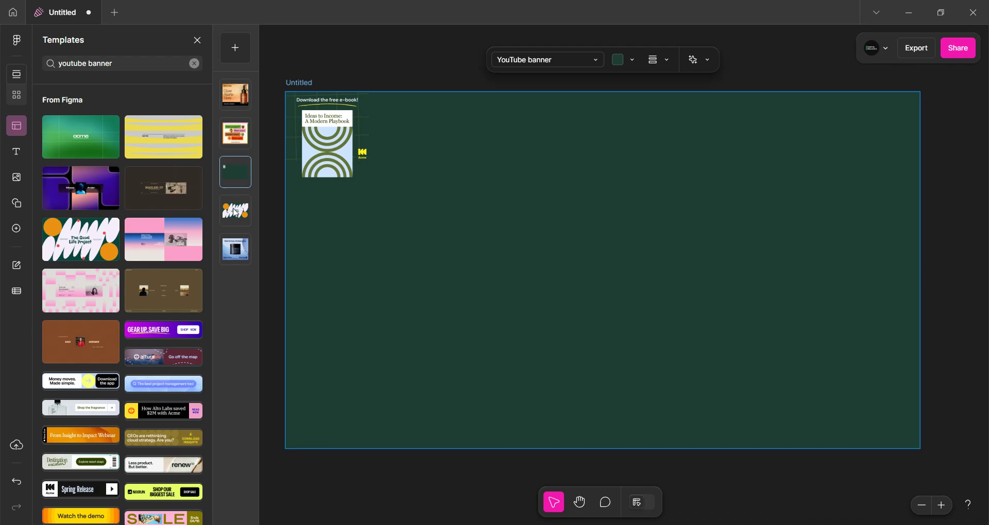
click(236, 222)
click(237, 256)
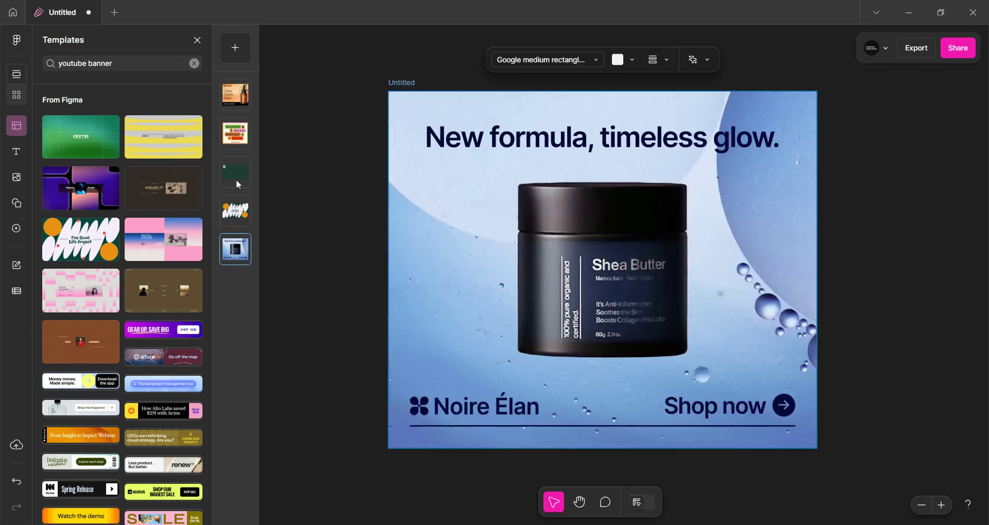
click(239, 185)
click(235, 259)
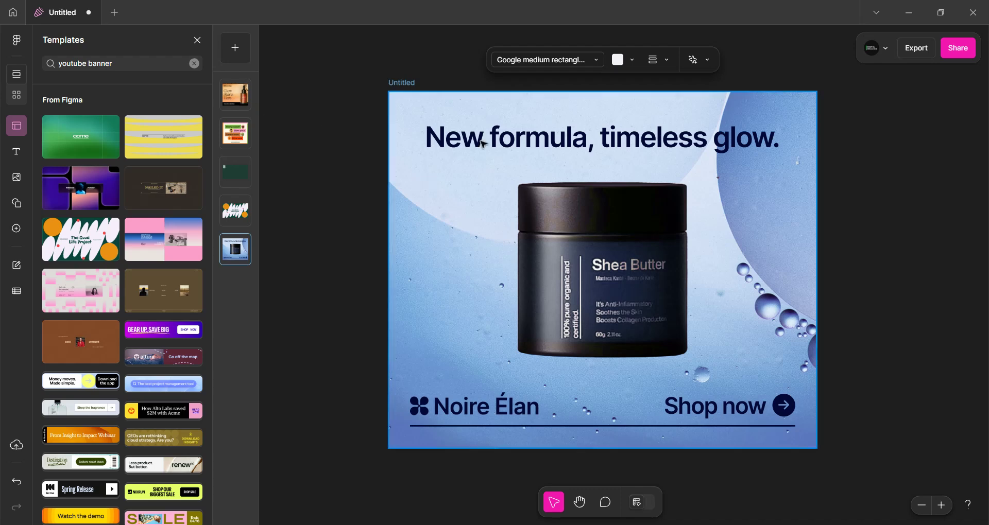
click(451, 110)
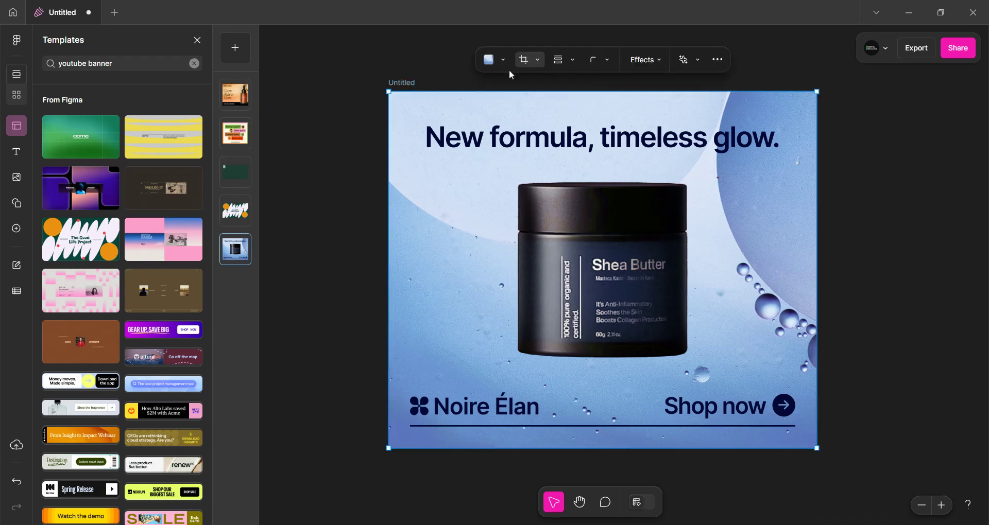
click(480, 135)
click(403, 82)
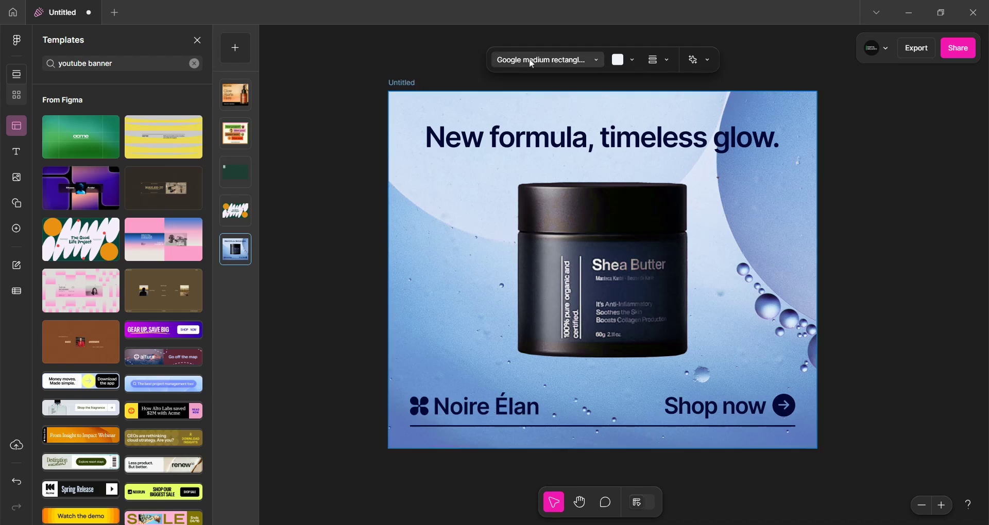
click(546, 62)
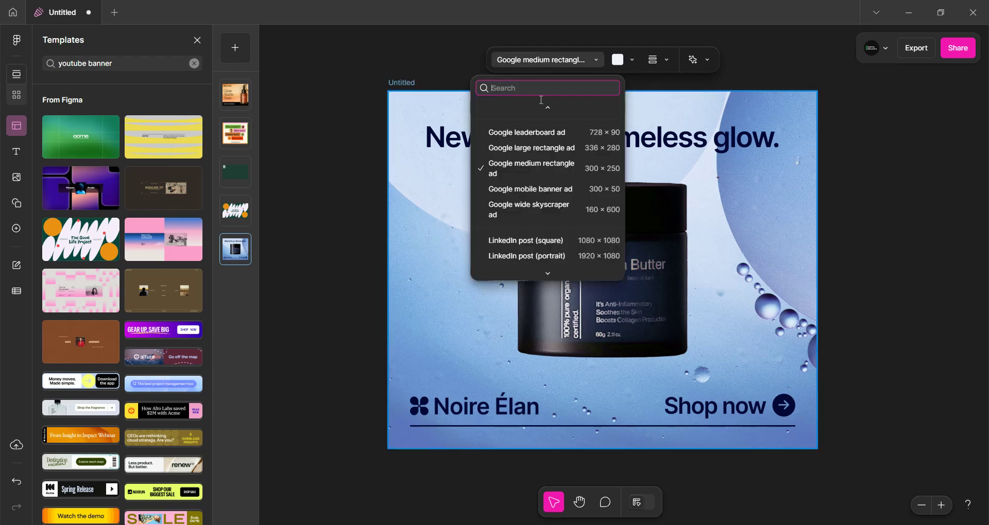
click(632, 62)
click(636, 124)
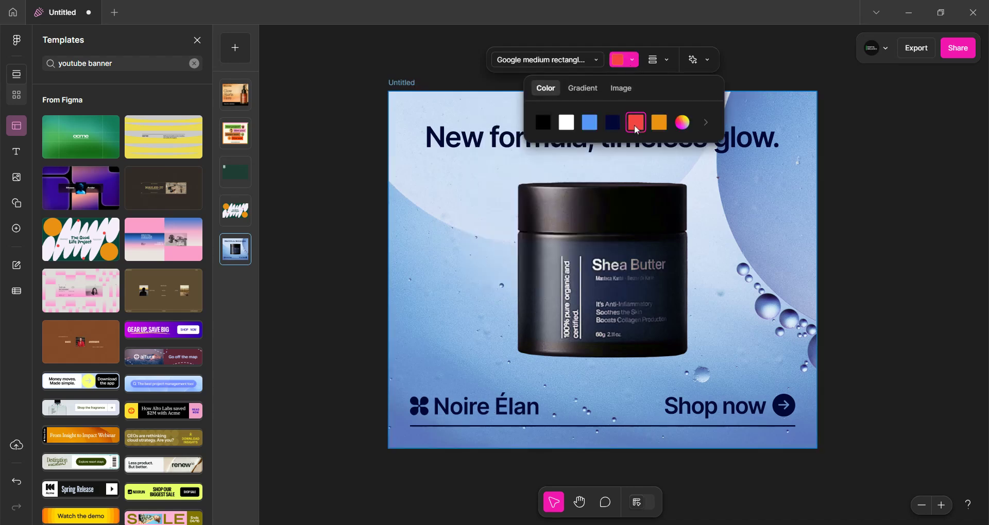
Give the asset a solid orange border with a width of 44, undoing an accidental move of the image
click(666, 61)
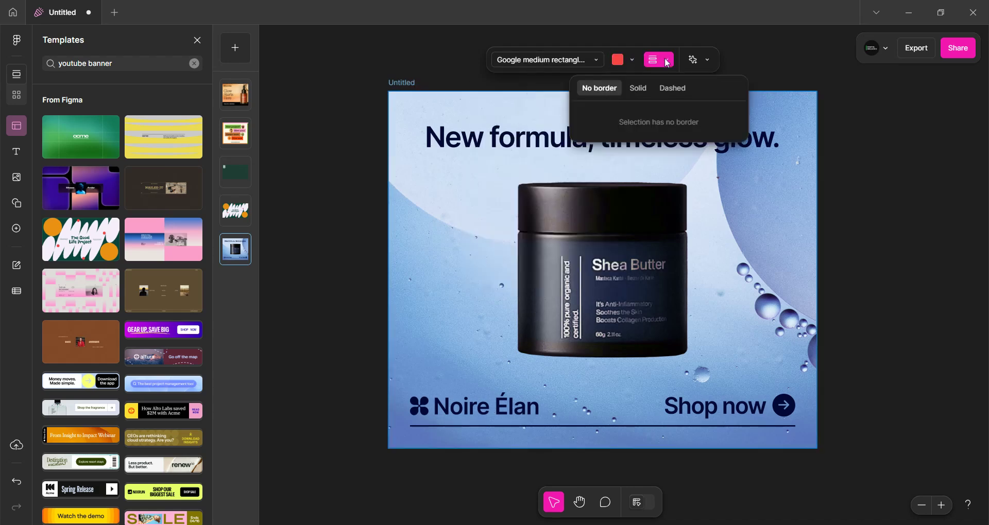
click(637, 88)
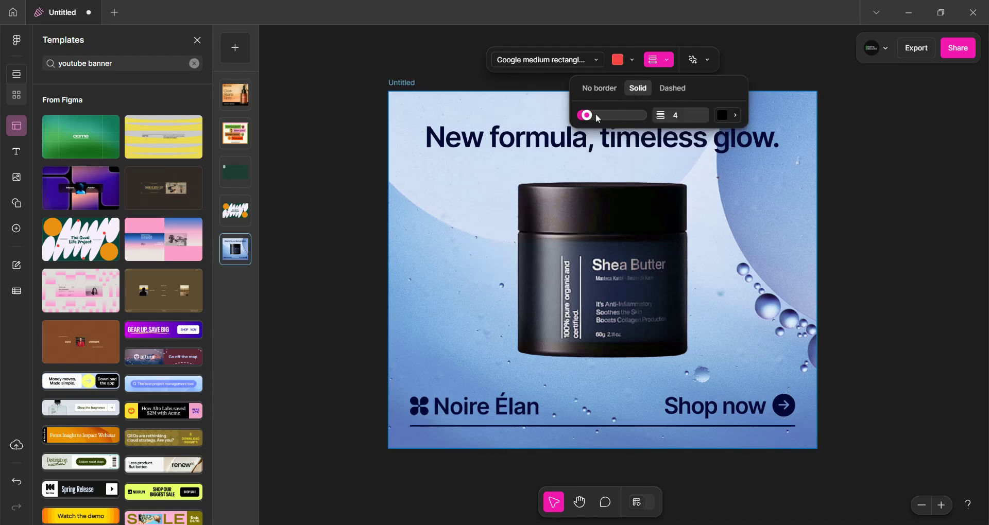
drag(597, 119, 637, 115)
click(734, 115)
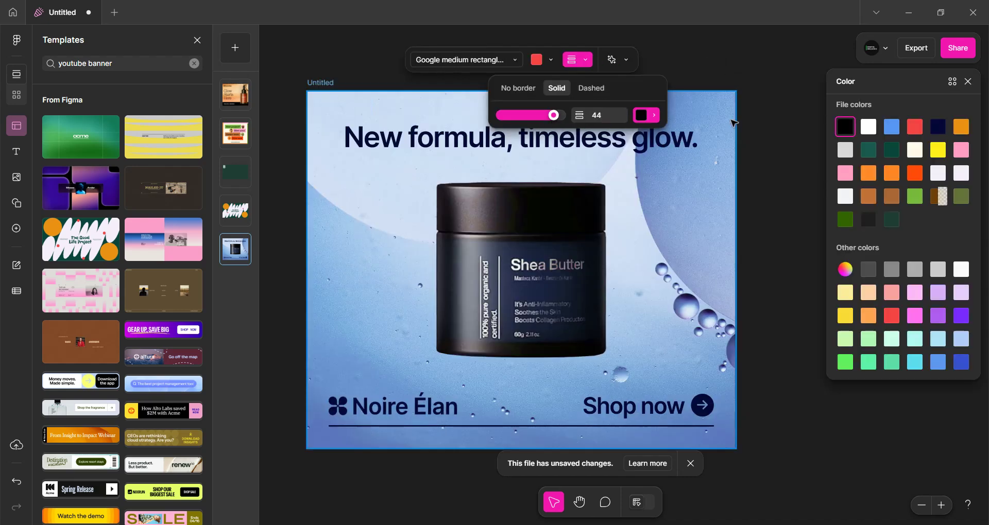
click(871, 175)
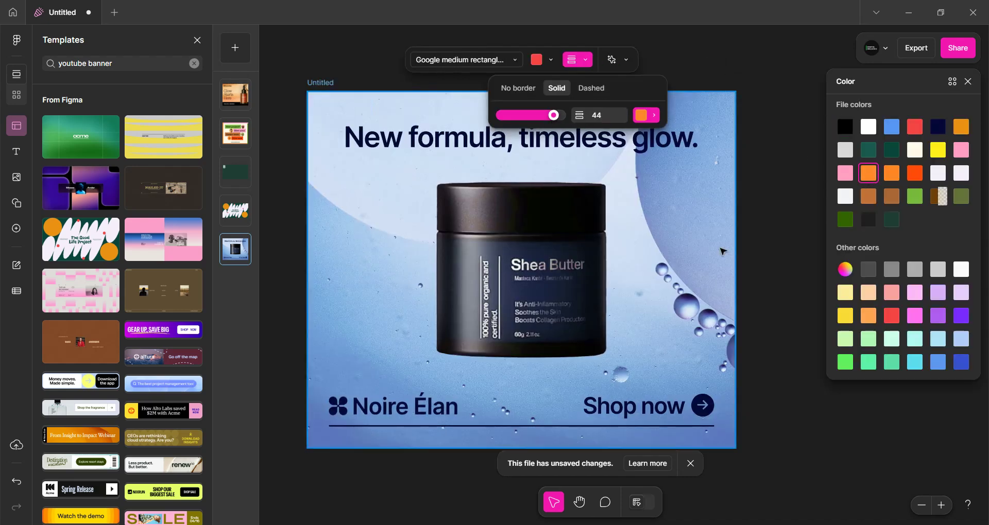
drag(712, 239, 640, 277)
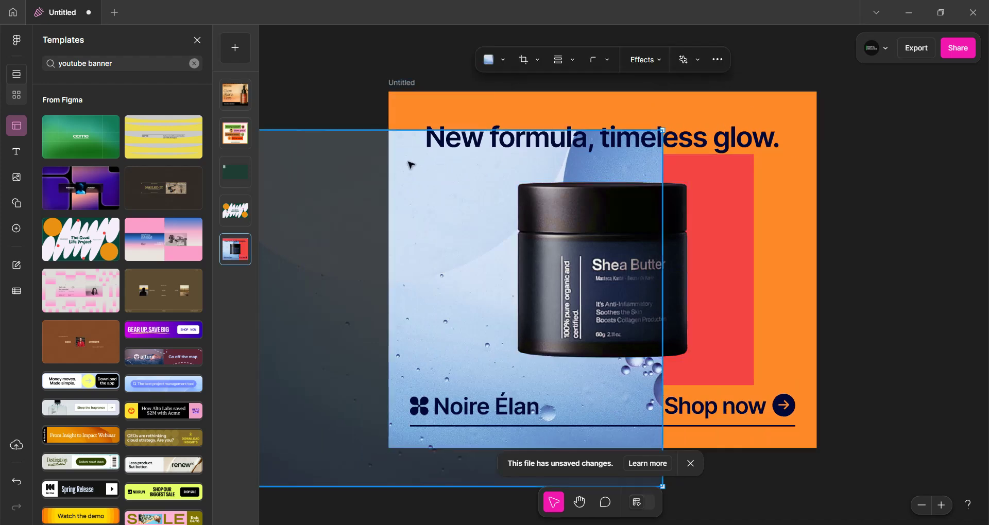
key(ctrl+z)
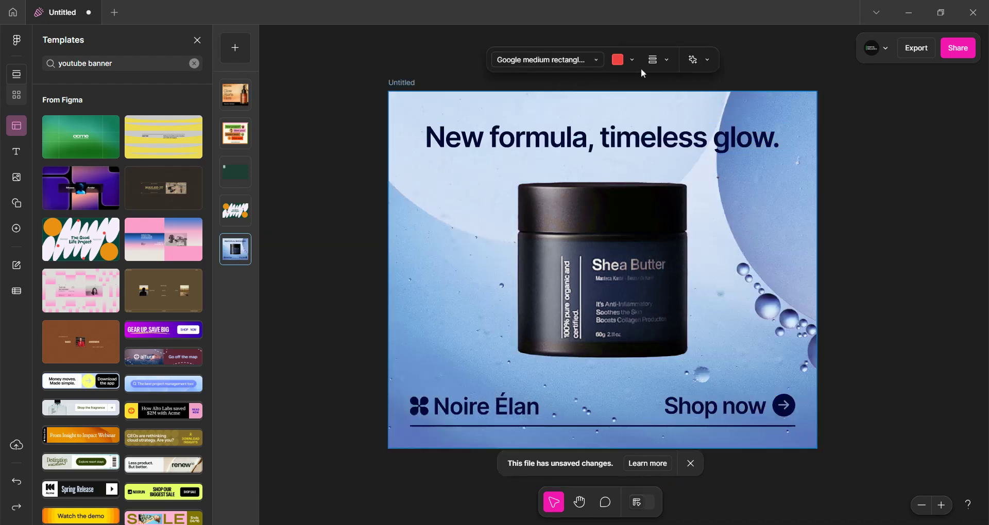
Try to translate the asset's text into Chinese (Simplified)
click(709, 61)
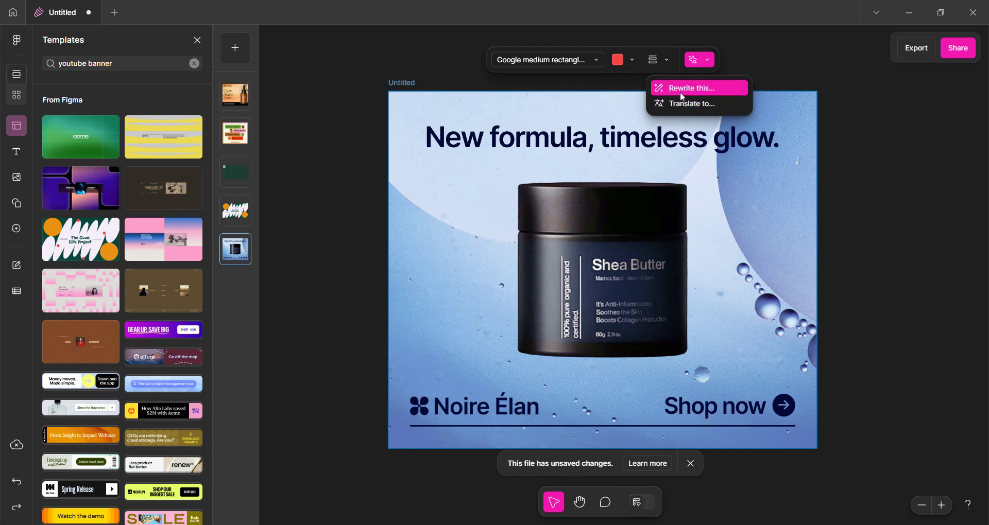
click(691, 105)
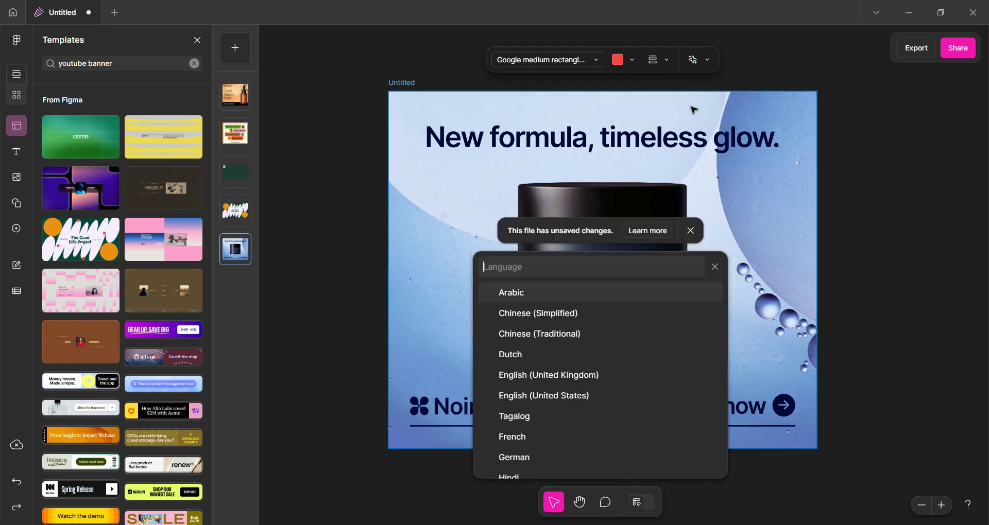
click(561, 316)
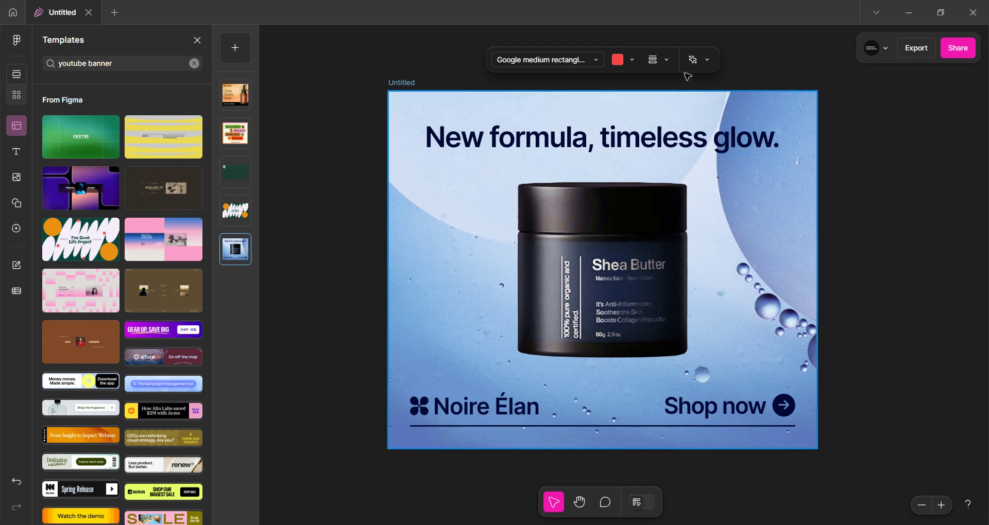
Translate the asset's text into French
click(712, 60)
click(695, 101)
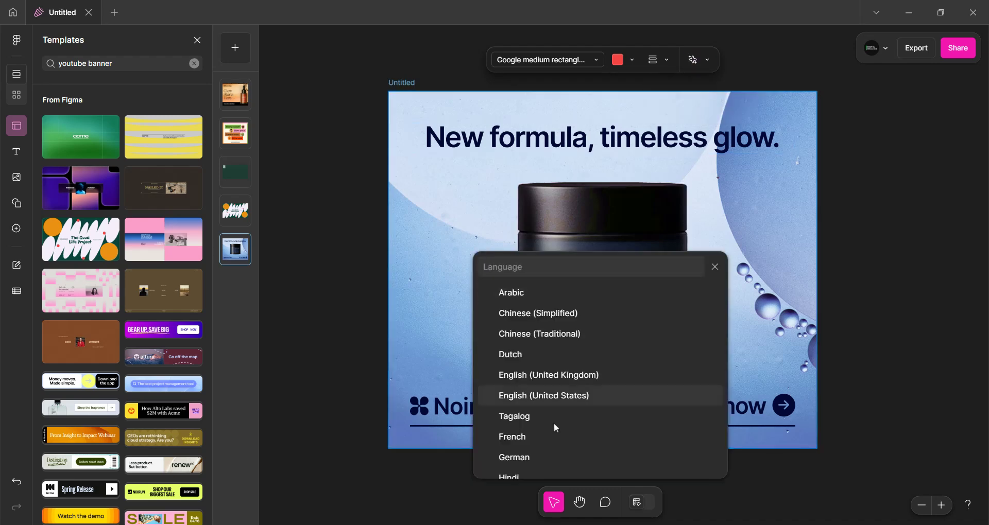
click(526, 441)
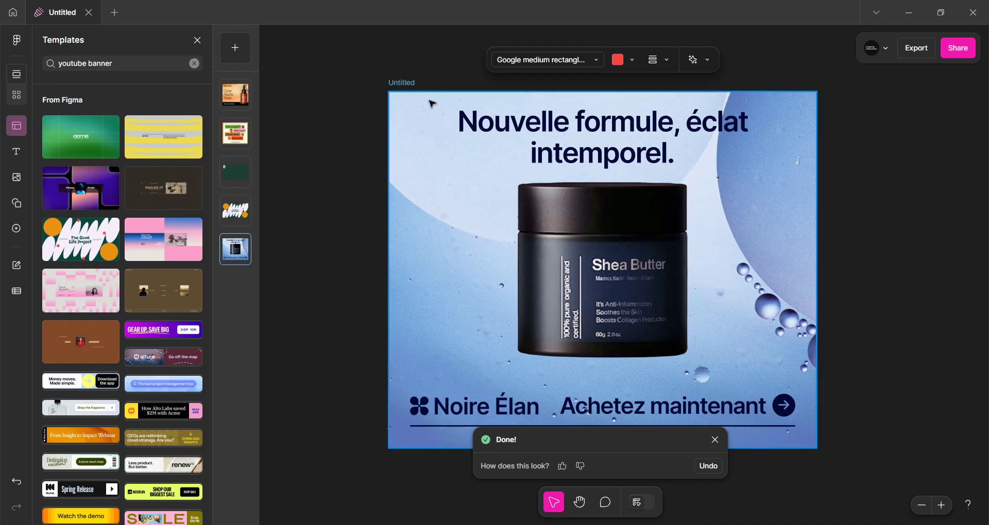
Duplicate the French asset and translate the copy's text into Dutch
click(402, 86)
key(ctrl+d)
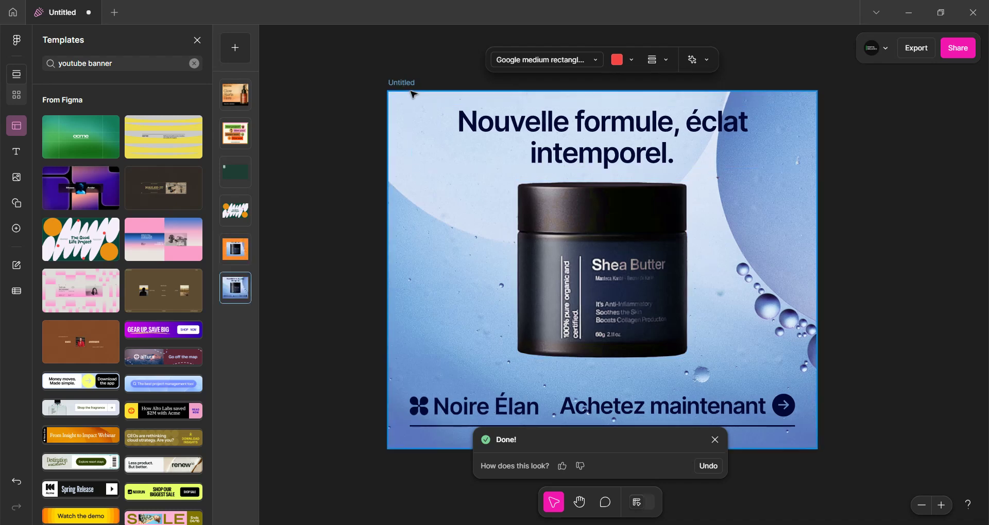
scroll(410, 95, down, 3)
scroll(410, 91, up, 1)
scroll(411, 92, down, 2)
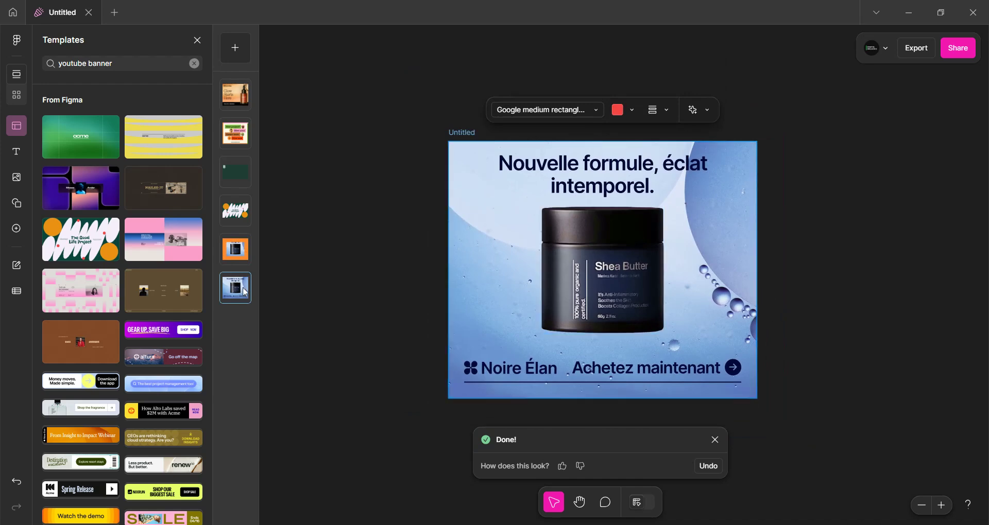
click(237, 254)
click(240, 292)
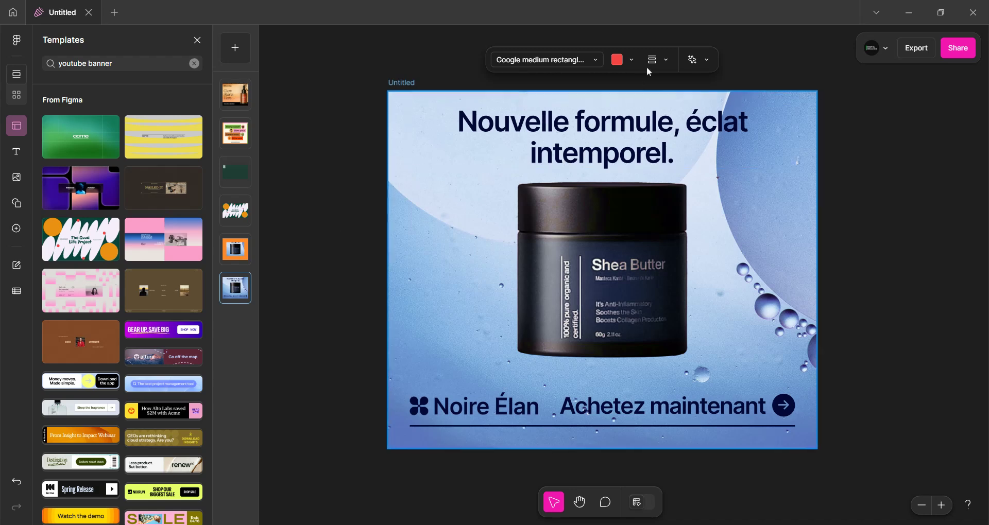
click(706, 60)
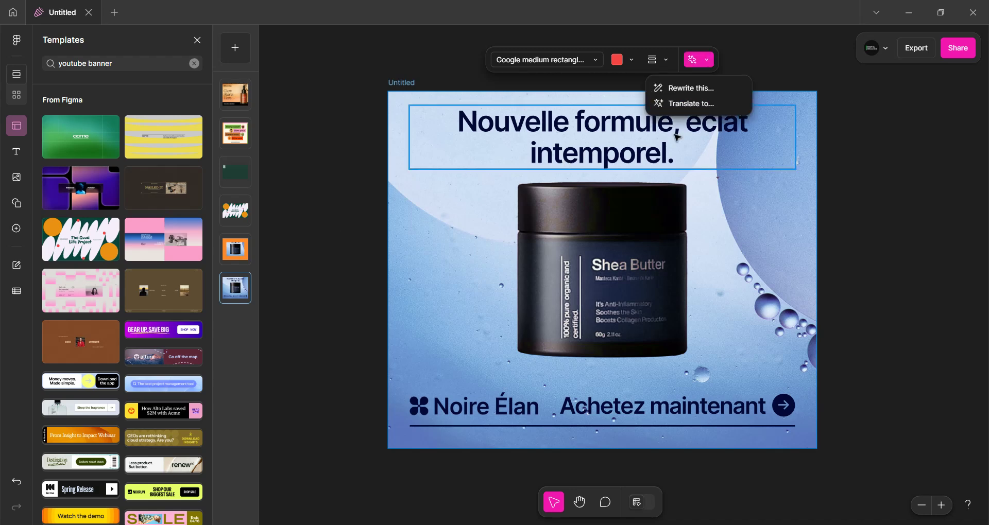
click(688, 104)
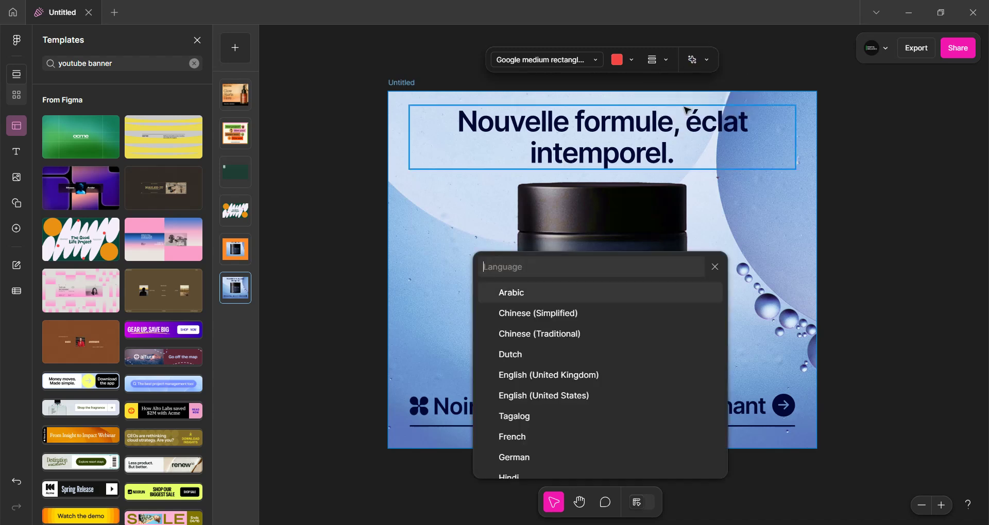
click(554, 356)
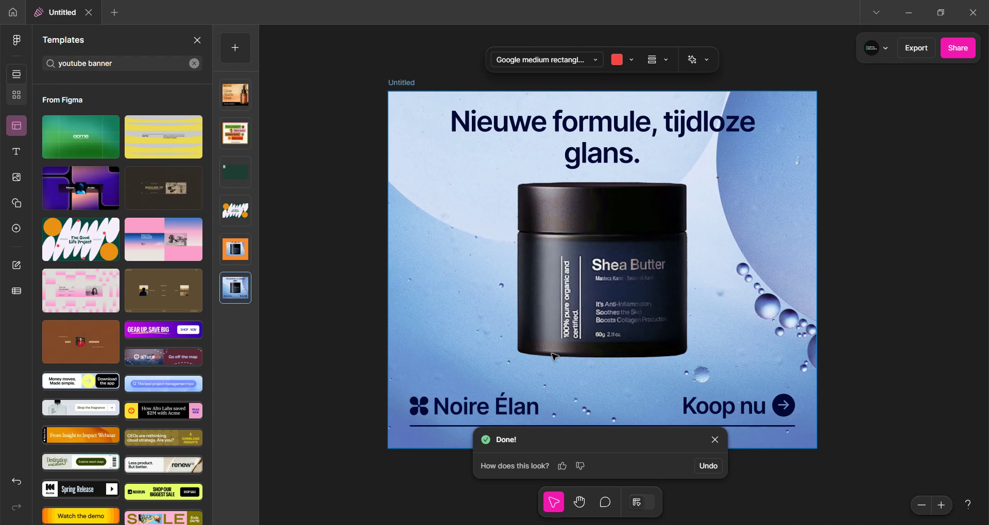
Examine the fill options of the jar product image in the Dutch asset
scroll(141, 278, down, 5)
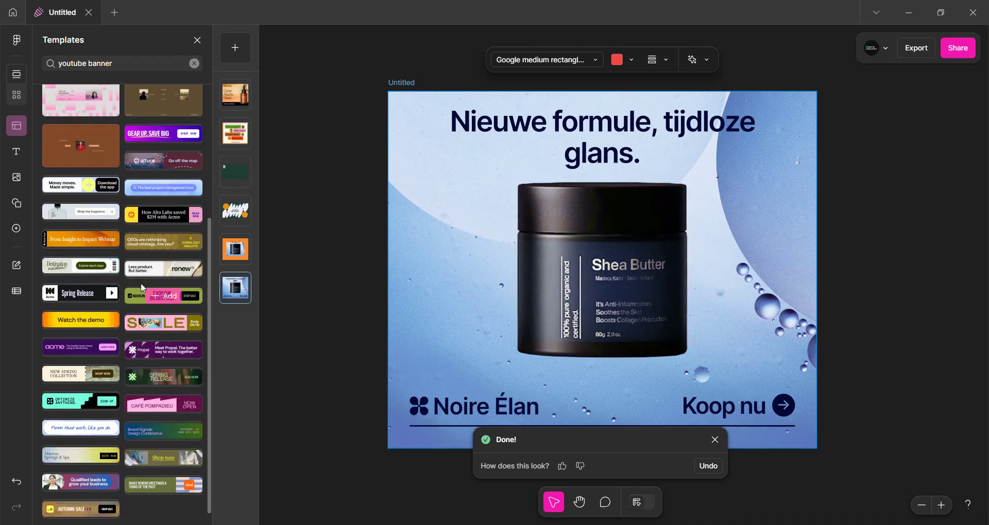
scroll(390, 212, up, 1)
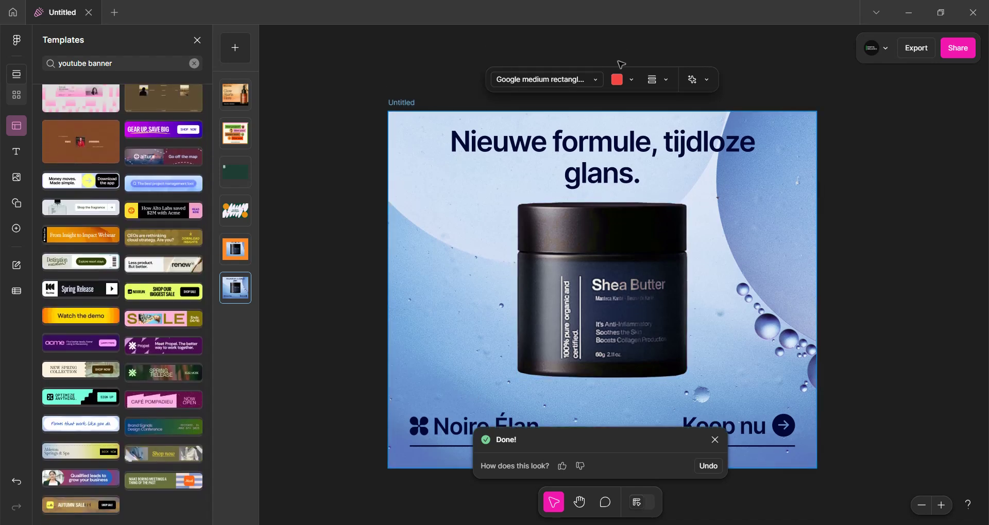
click(600, 288)
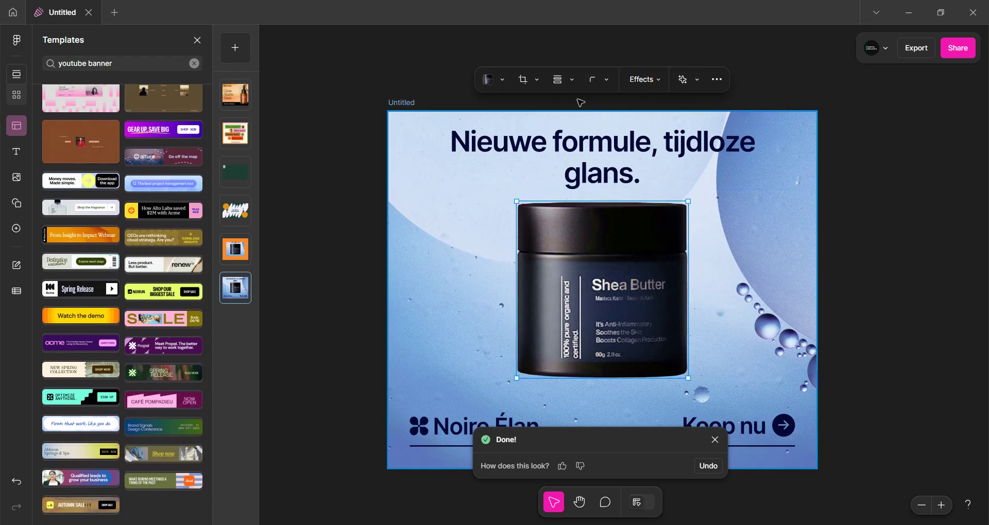
click(491, 79)
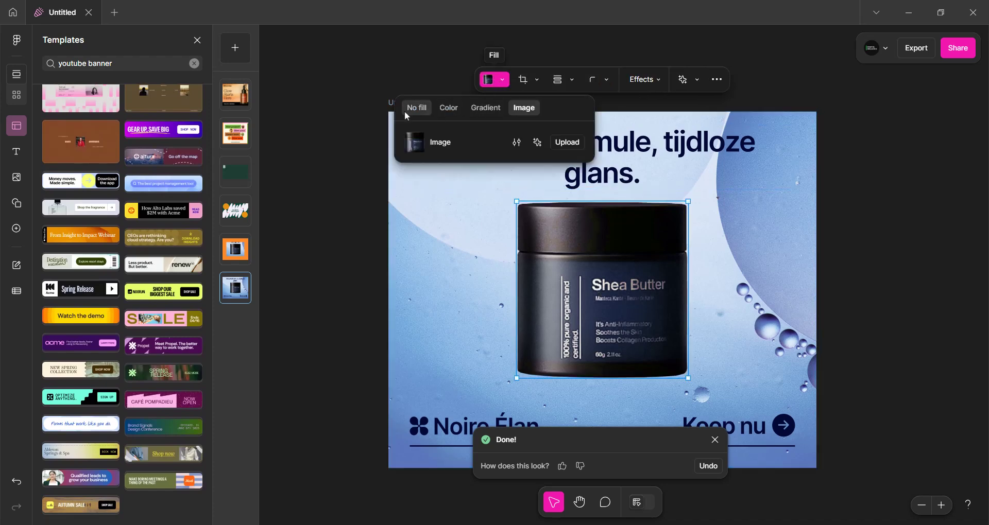
click(810, 191)
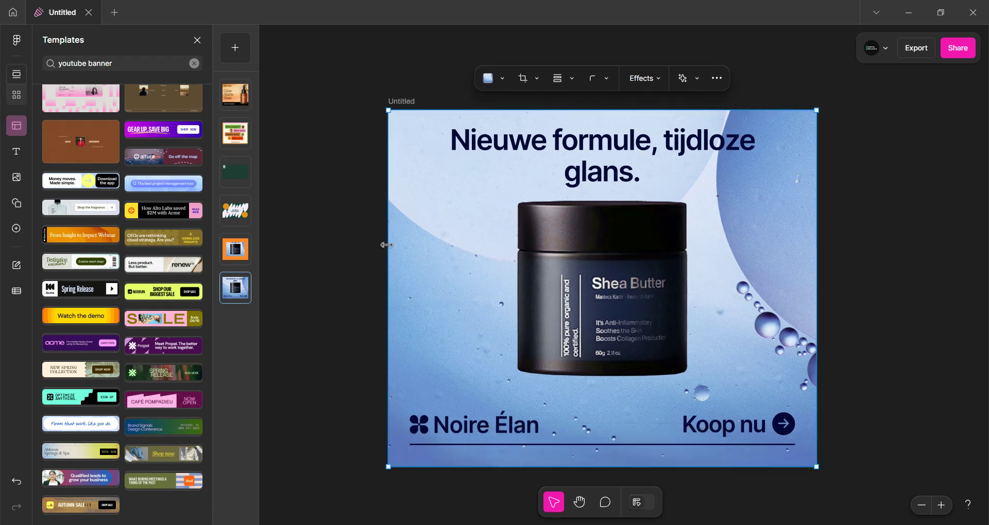
Draw a rectangle about the jar's height to the left of the jar and fill it pink
key(r)
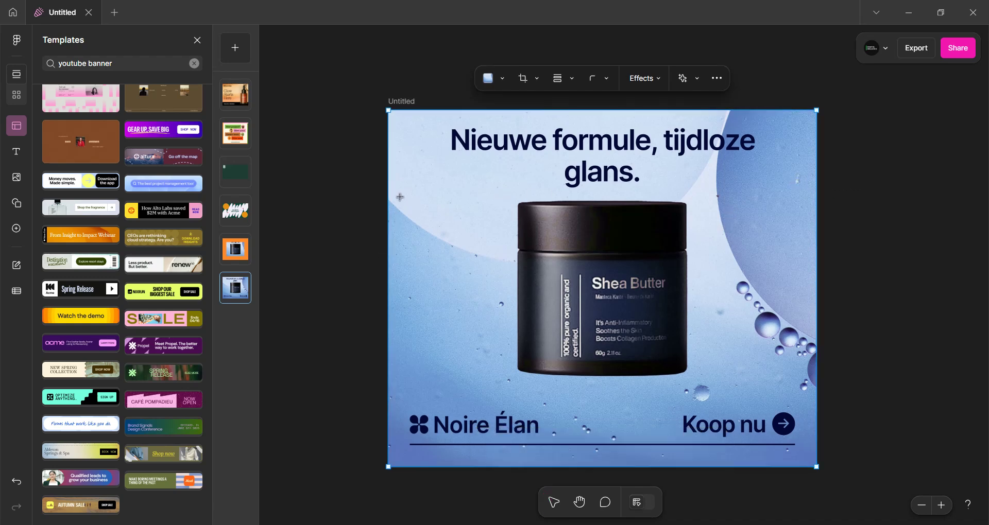
drag(400, 196, 491, 311)
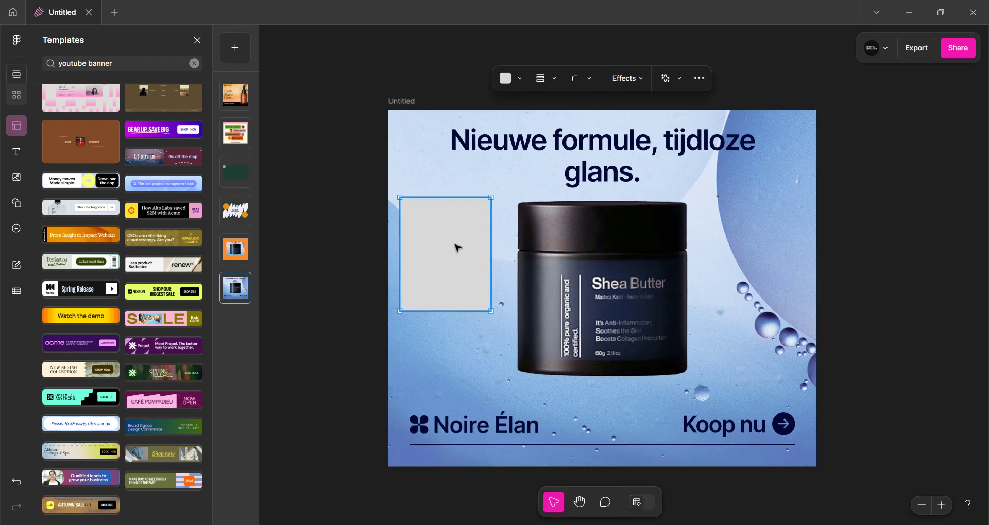
click(507, 78)
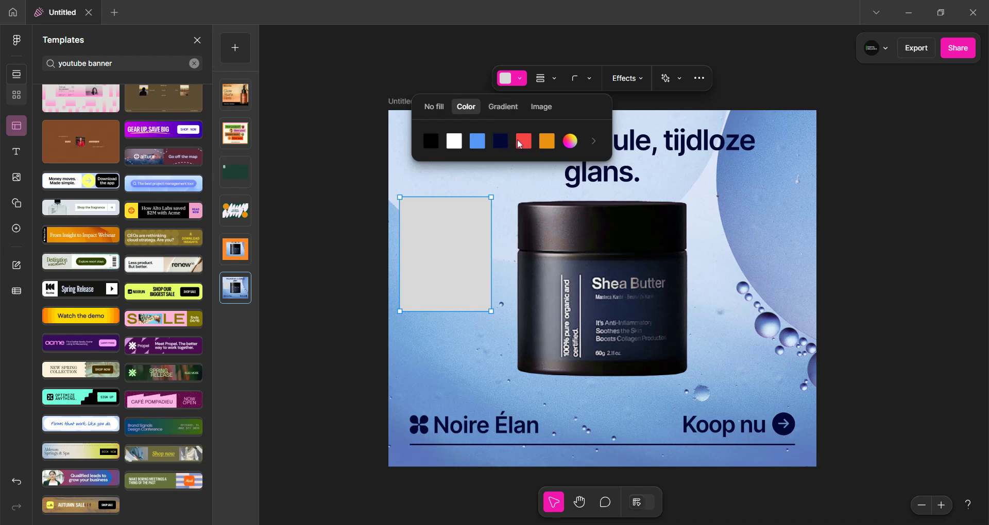
click(592, 141)
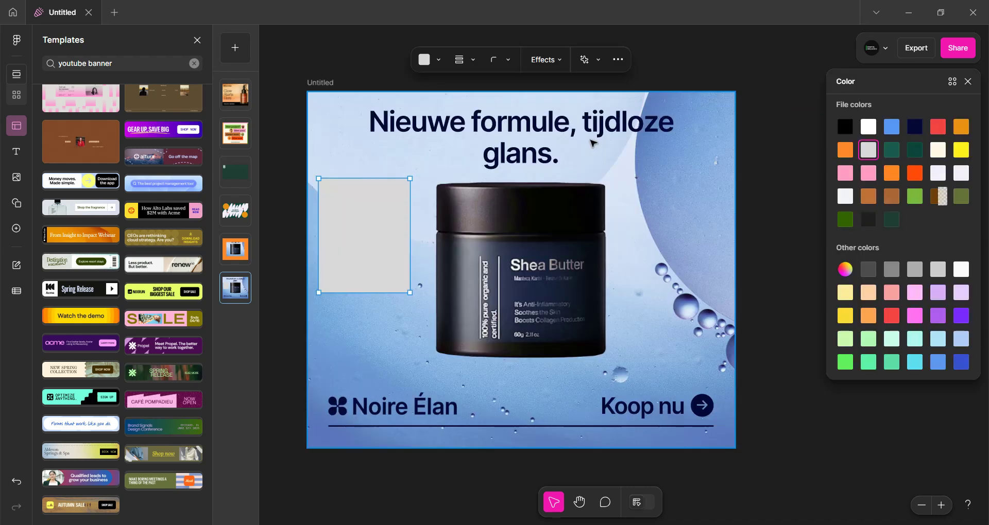
click(916, 317)
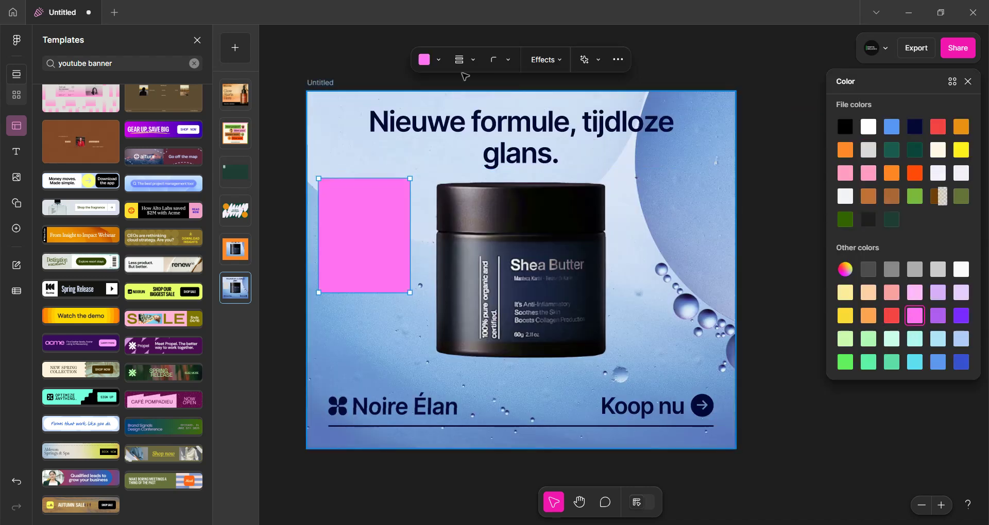
Switch the rectangle's fill to a pink gradient and then to an image fill
click(427, 60)
click(500, 89)
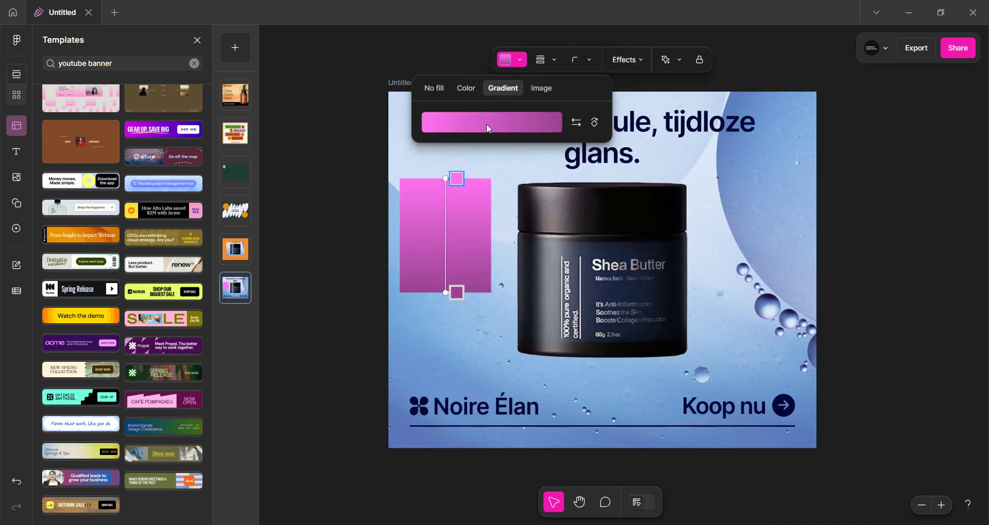
click(537, 89)
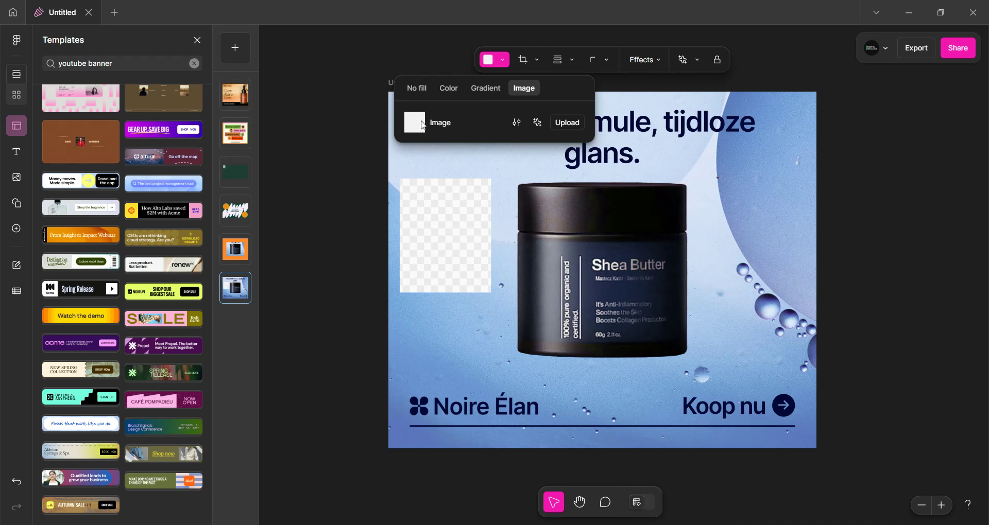
Open the rectangle's image adjustment and AI image edit options
click(517, 122)
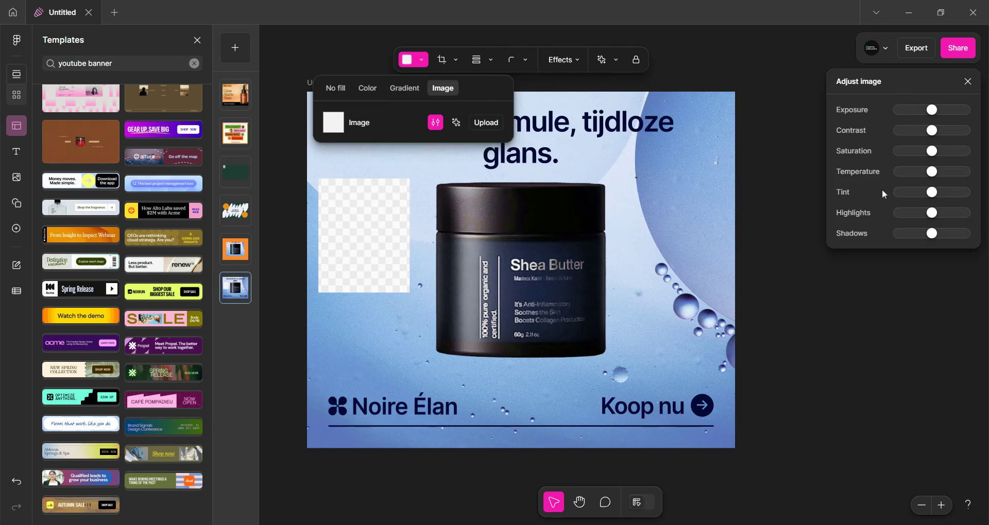
click(456, 122)
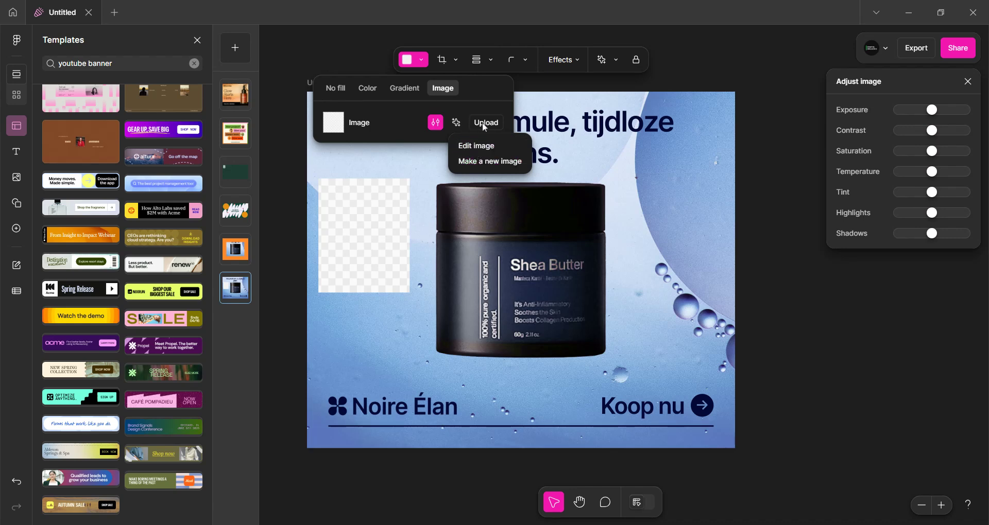
key(Escape)
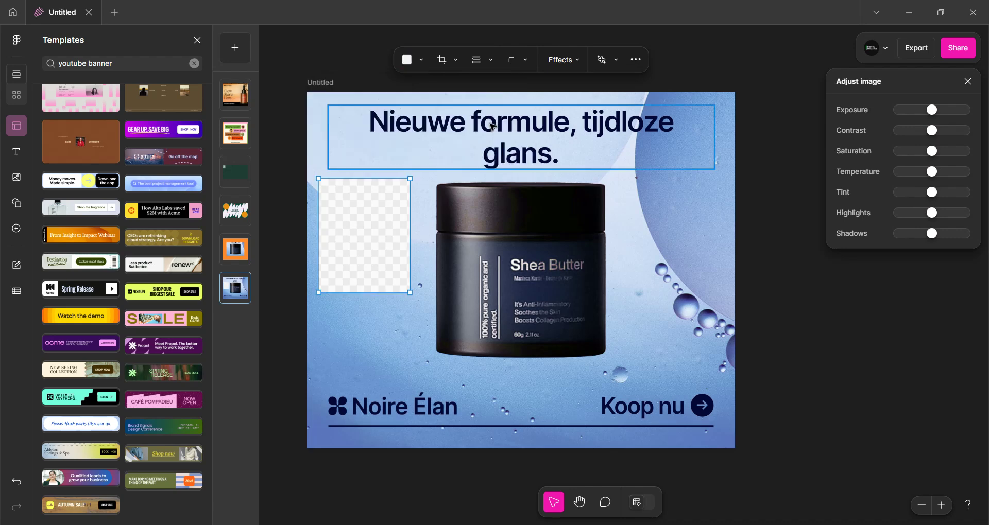
Give the rectangle a dashed black border of width 4 and rounded corners
click(412, 59)
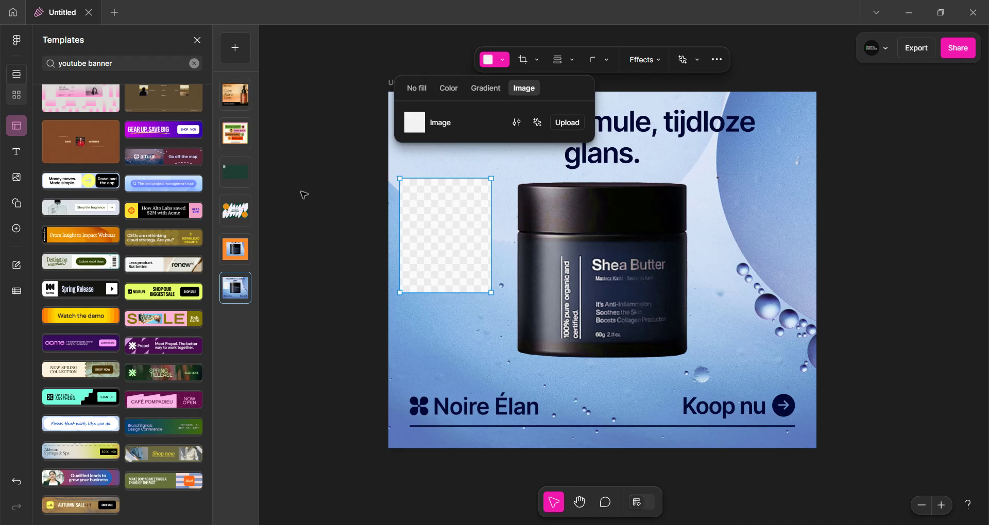
click(523, 59)
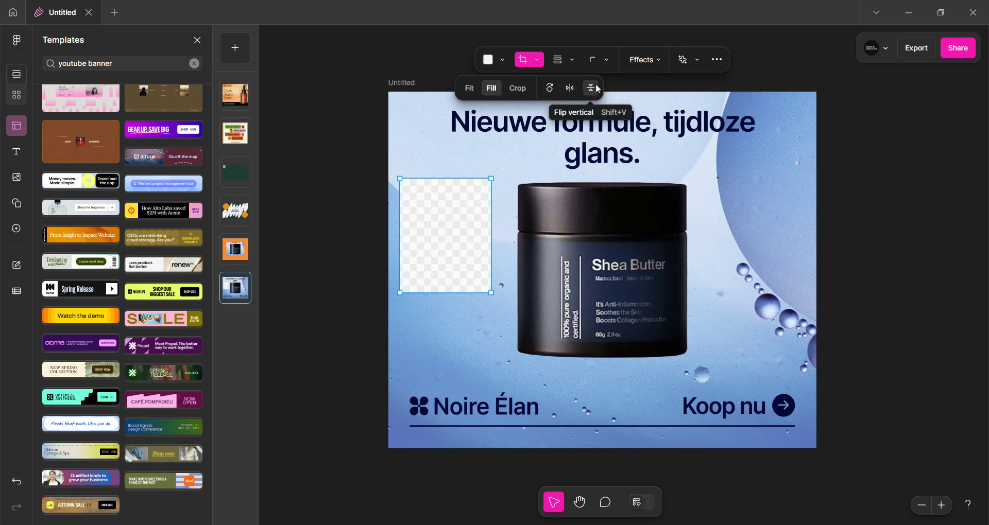
click(559, 60)
click(543, 89)
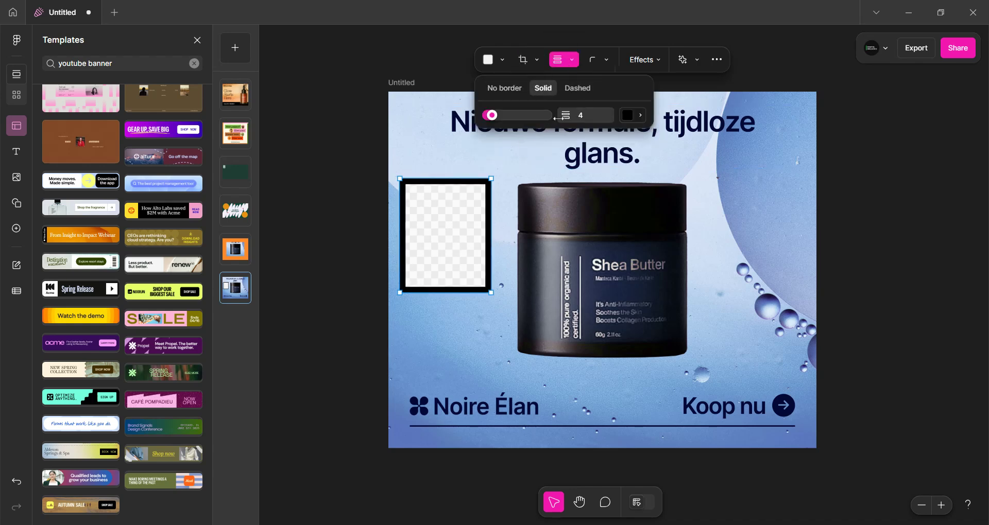
mouse_move(488, 118)
mouse_down()
mouse_move(522, 116)
mouse_move(493, 120)
mouse_up()
click(577, 89)
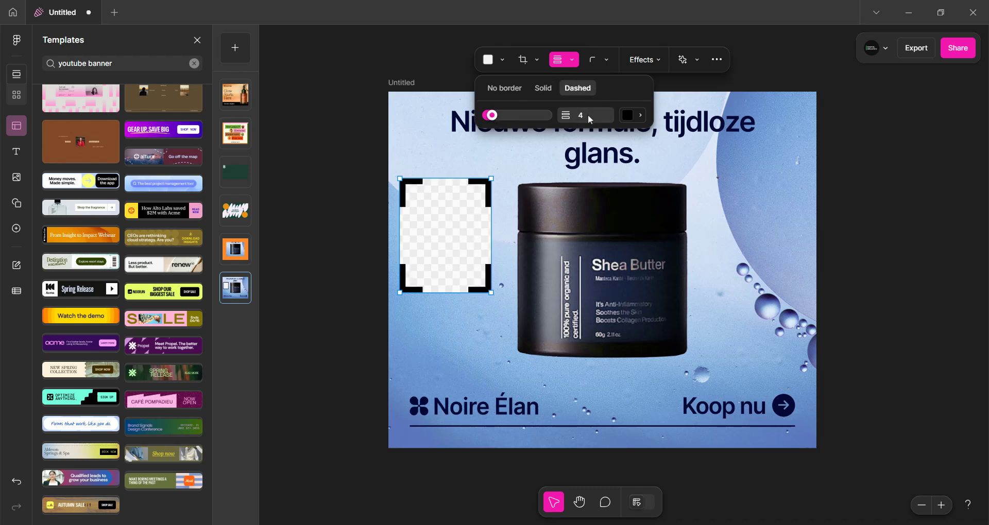
click(596, 60)
mouse_move(551, 93)
mouse_down()
mouse_move(559, 89)
mouse_move(538, 88)
mouse_up()
Apply shadow and blur effects to the rectangle
click(652, 61)
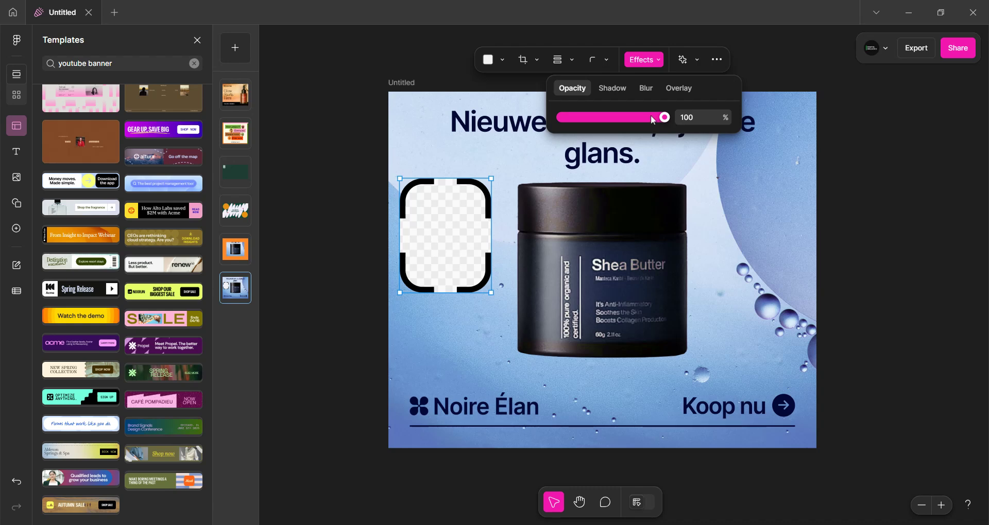
drag(654, 119, 681, 119)
click(625, 92)
drag(561, 118, 598, 120)
click(646, 96)
drag(586, 118, 646, 117)
Add a light pink overlay to the rectangle at 21%
click(675, 87)
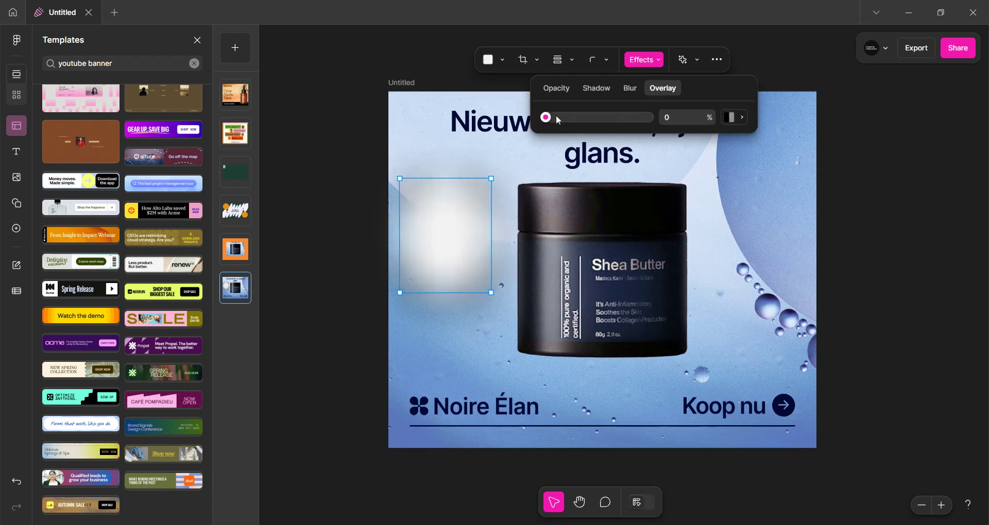
drag(546, 117, 609, 117)
click(728, 117)
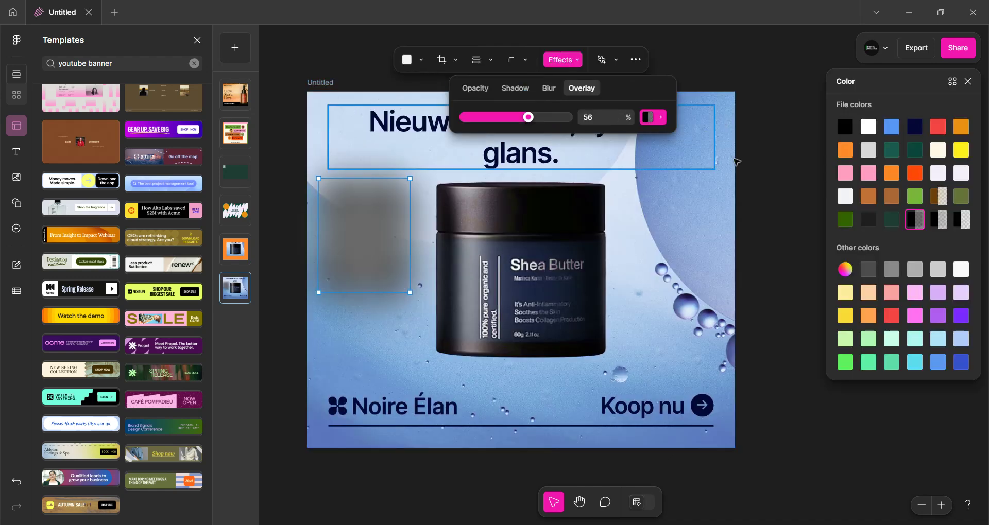
click(871, 174)
drag(528, 118, 494, 118)
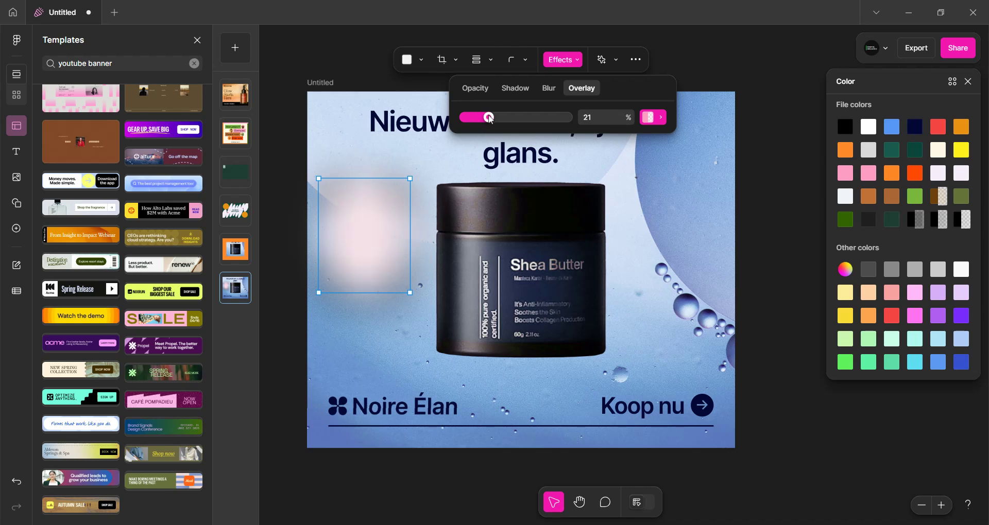
Add a new blank asset page
click(619, 60)
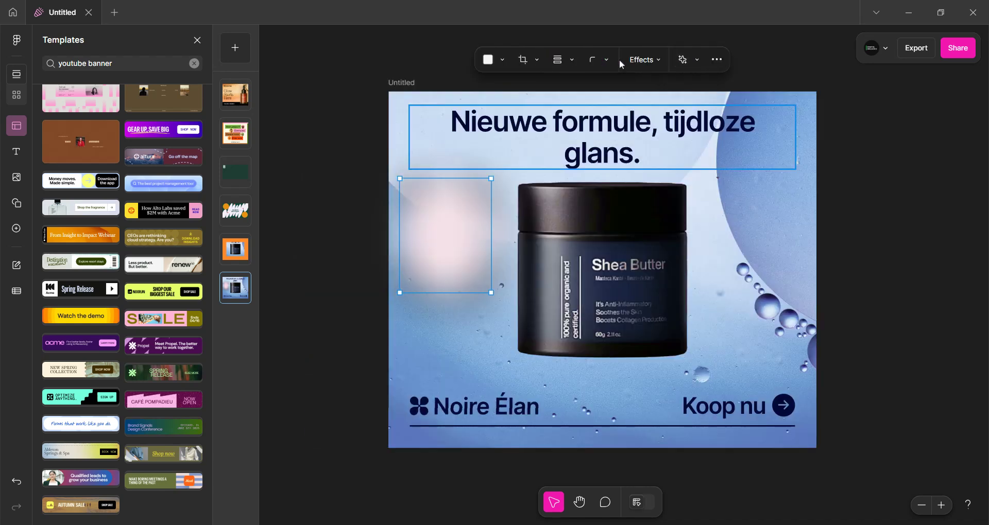
click(696, 57)
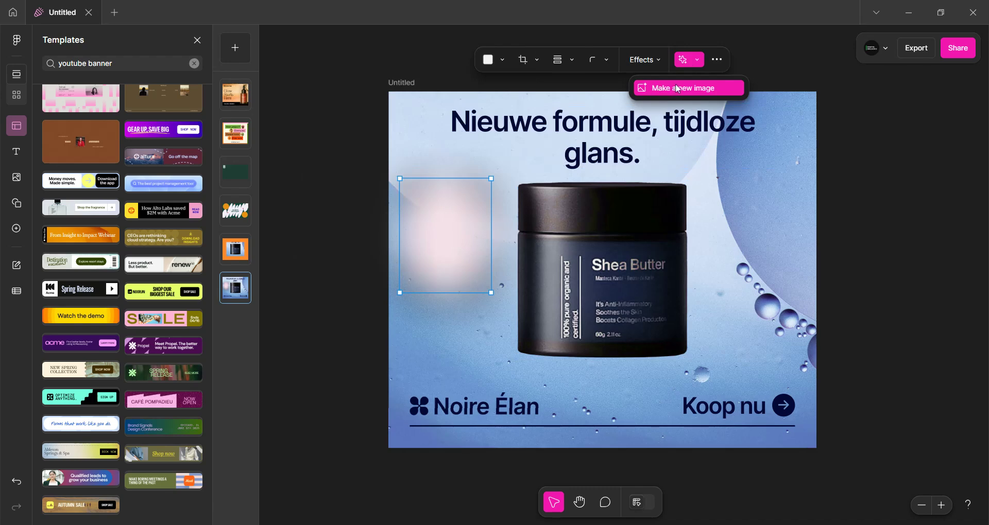
click(240, 52)
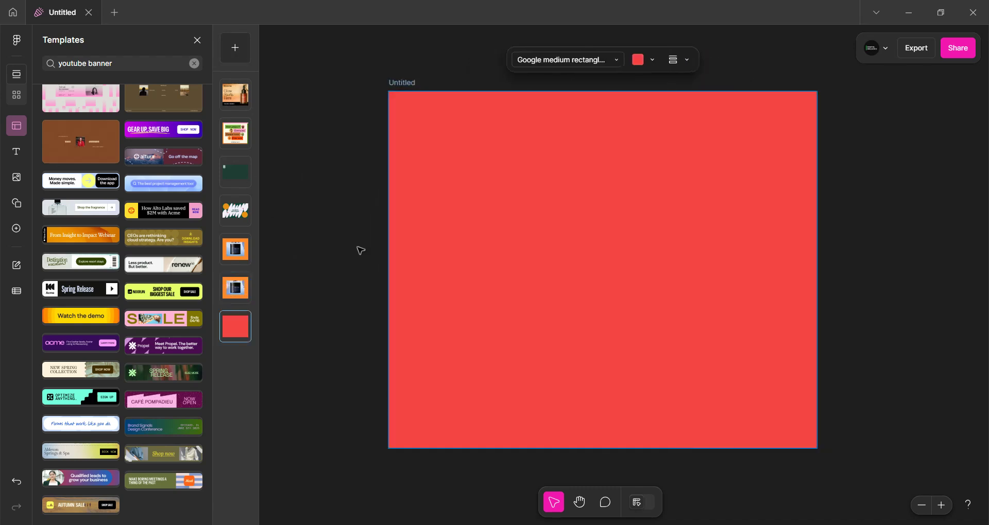
Set the new asset's background color to white
click(638, 60)
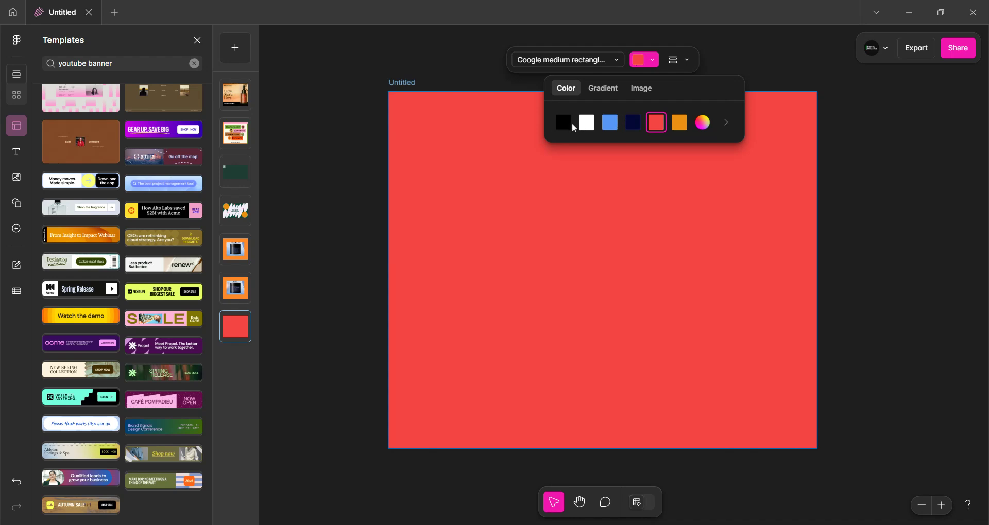
click(570, 123)
click(587, 124)
click(581, 208)
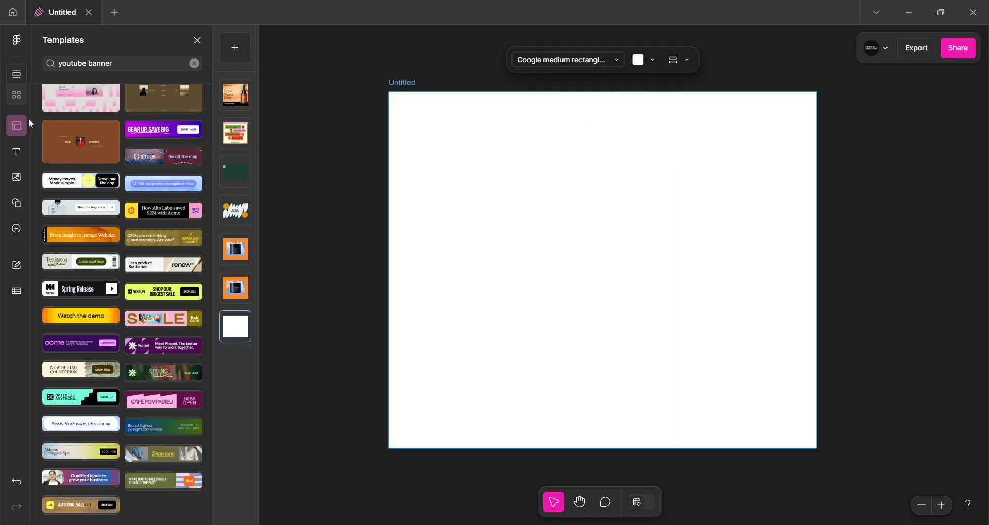
Add a square shape to the middle of the new asset
click(16, 152)
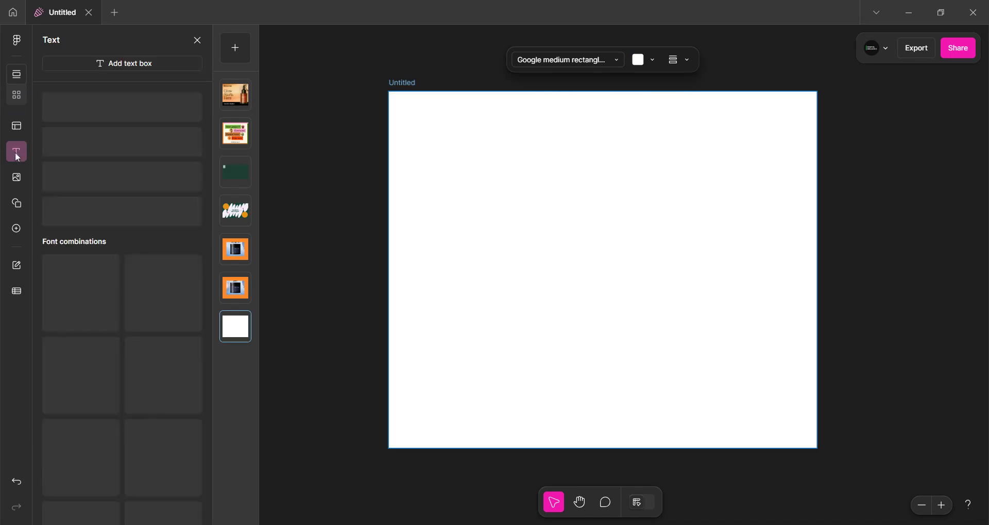
scroll(102, 160, down, 8)
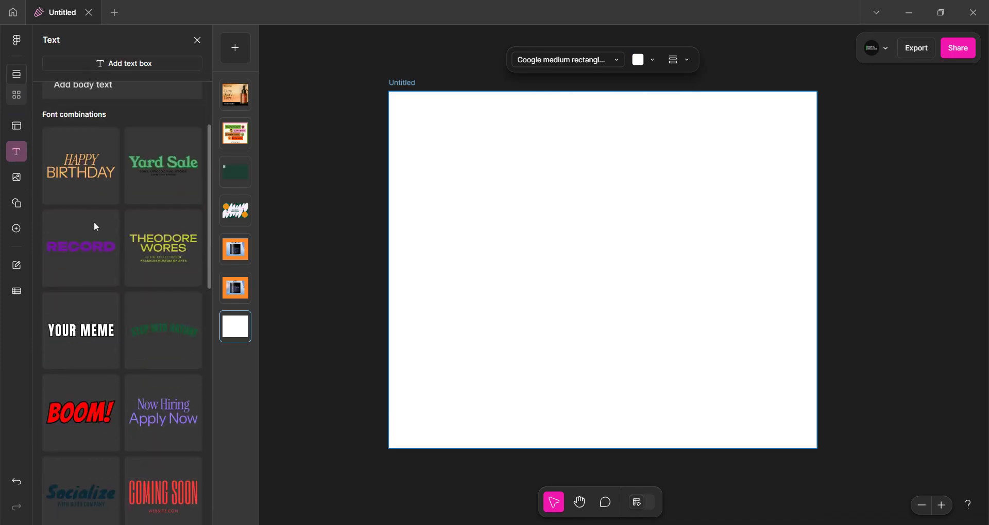
click(16, 176)
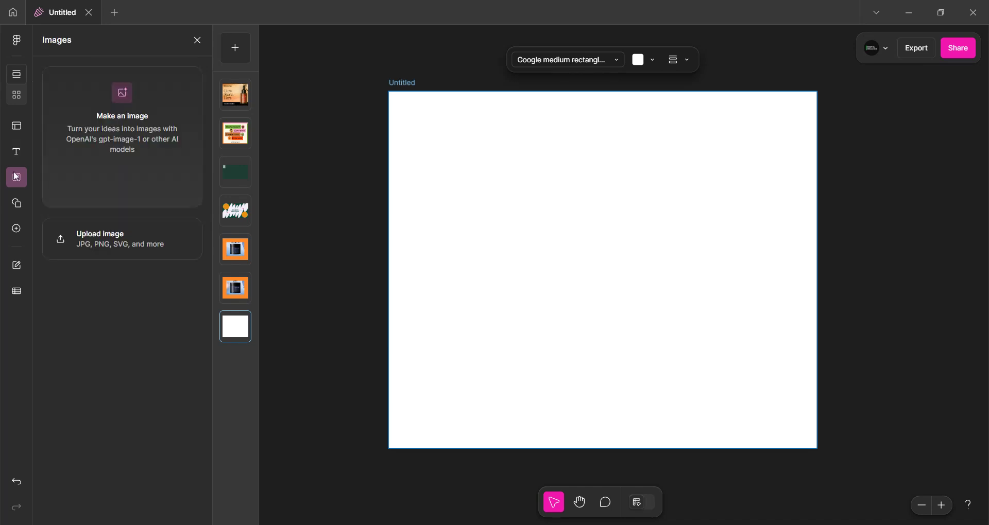
click(18, 206)
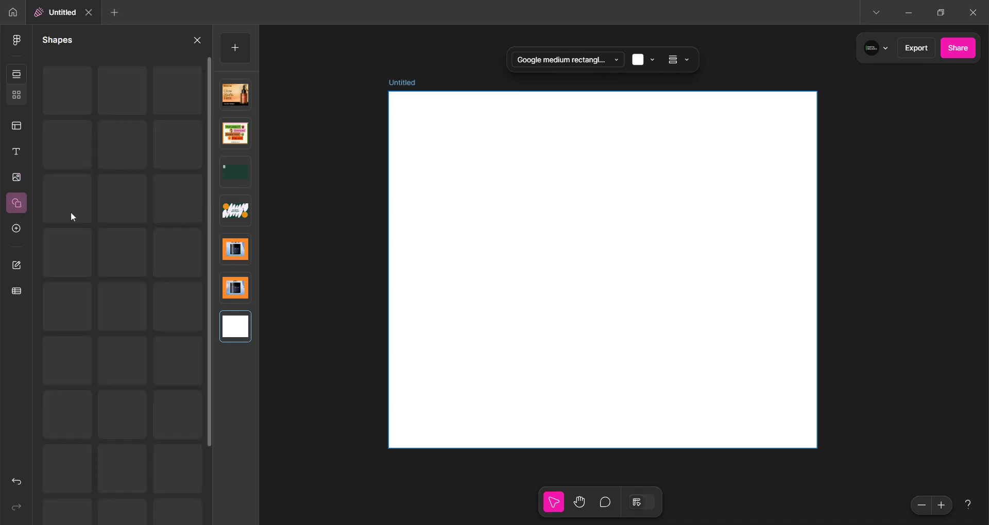
drag(631, 186, 613, 263)
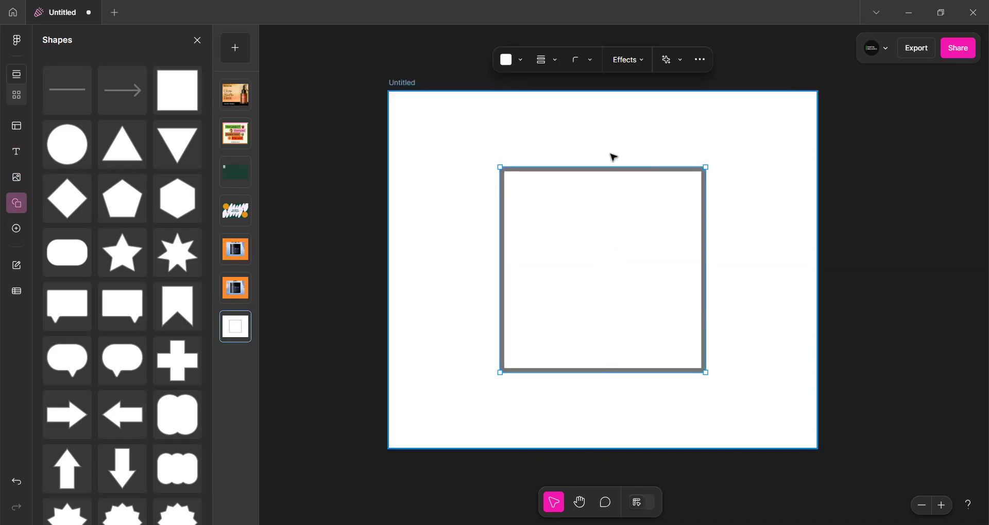
Try to generate an AI image inside the square with the prompt of a birthday cake with a name written on it
click(669, 60)
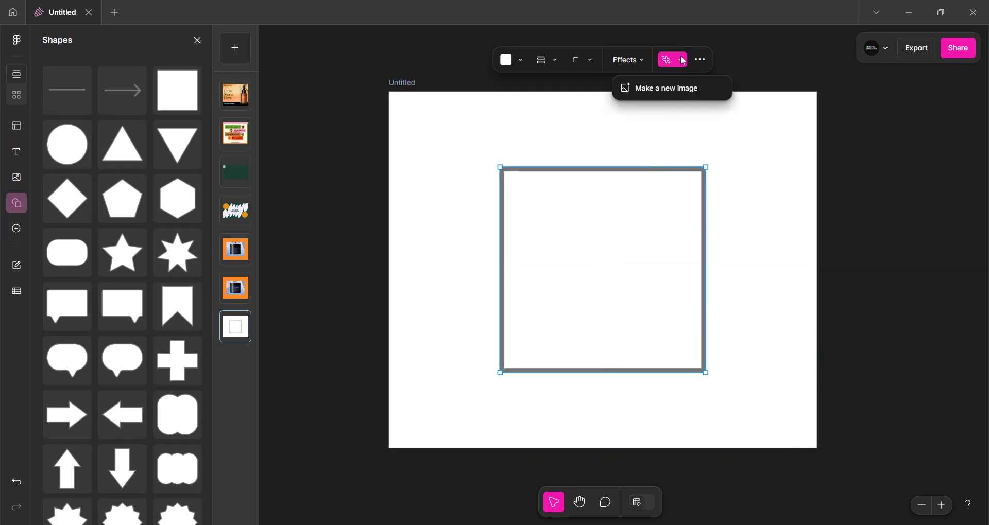
click(670, 89)
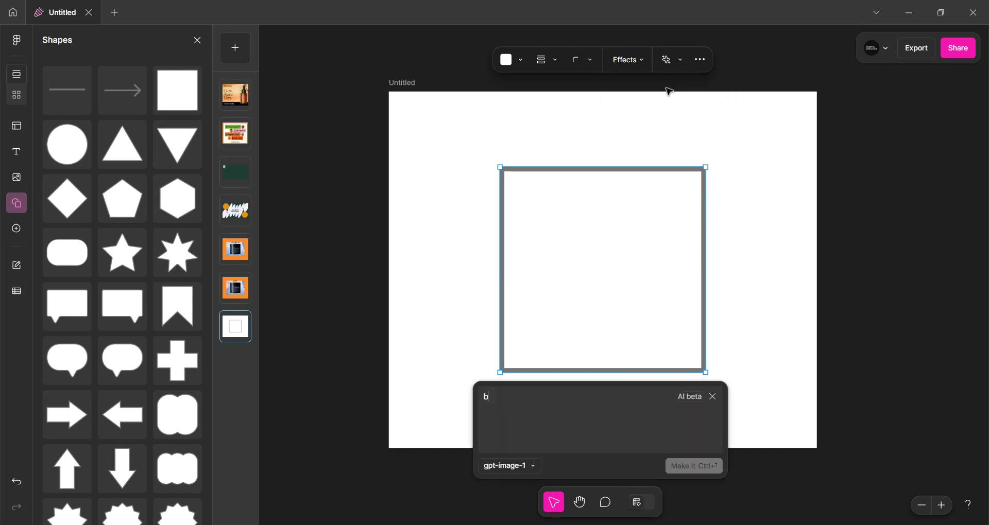
text(borthday)
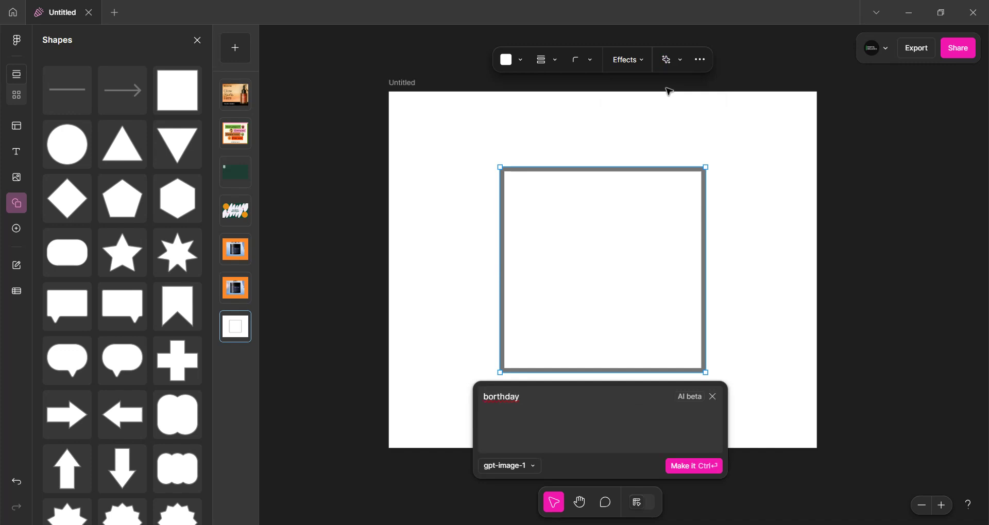
key(BackSpace)
key(BackSpace)
key(BackSpace)
key(BackSpace)
key(BackSpace)
key(BackSpace)
key(BackSpace)
text(i)
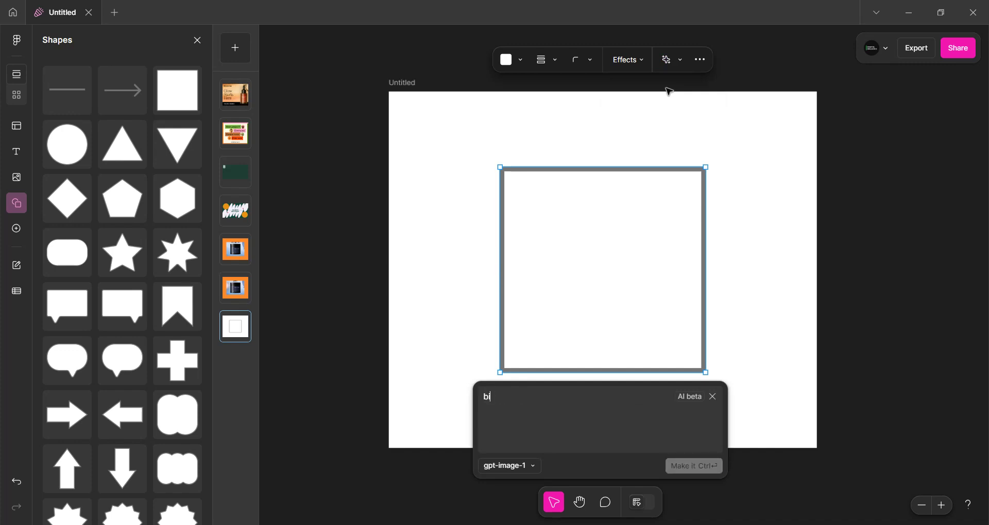
text(rthday cake, Sadiq Hussain w)
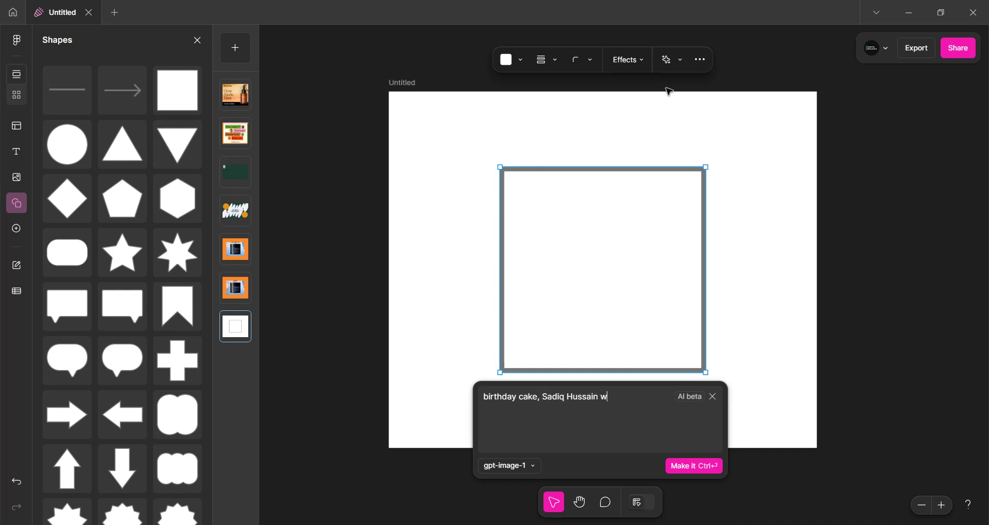
text(n on t)
key(BackSpace)
click(698, 466)
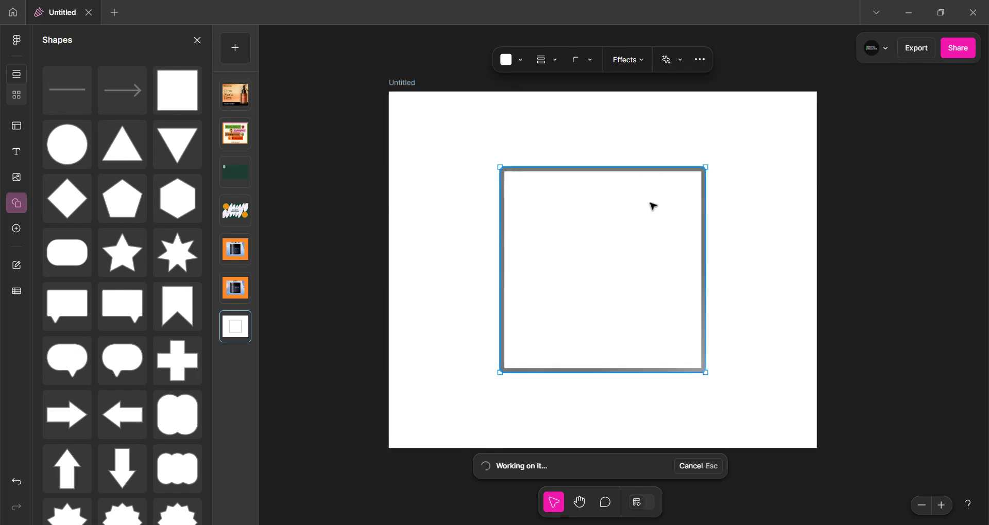
Retry the image generation with the Titan v2 model
click(702, 61)
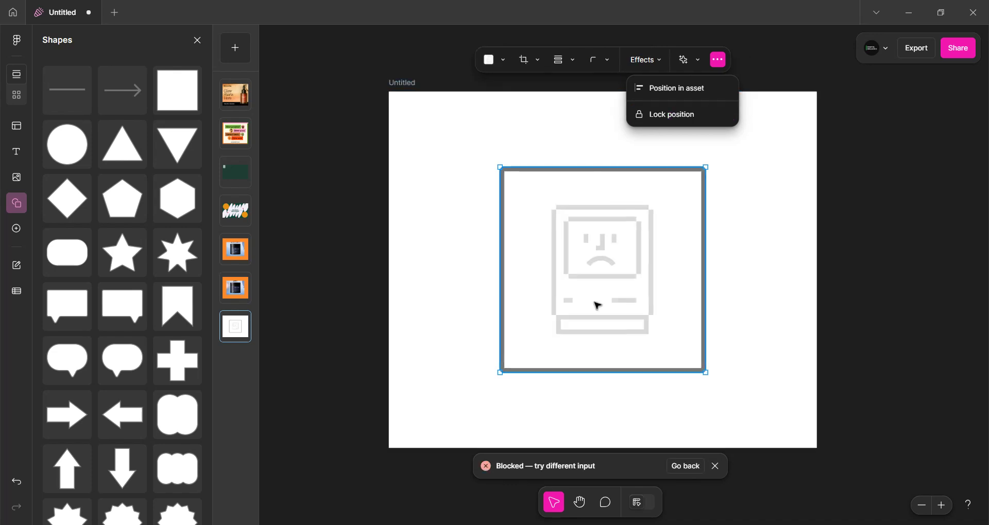
click(685, 467)
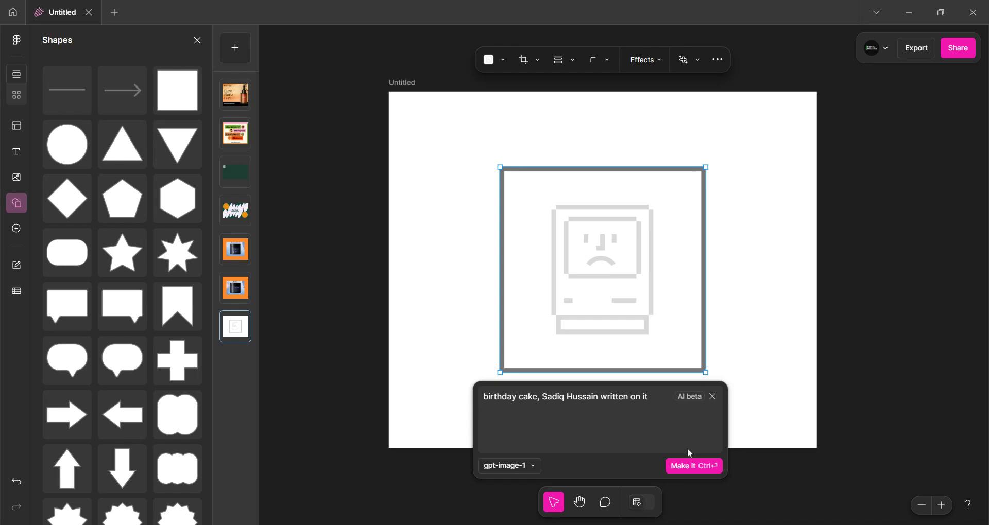
click(523, 467)
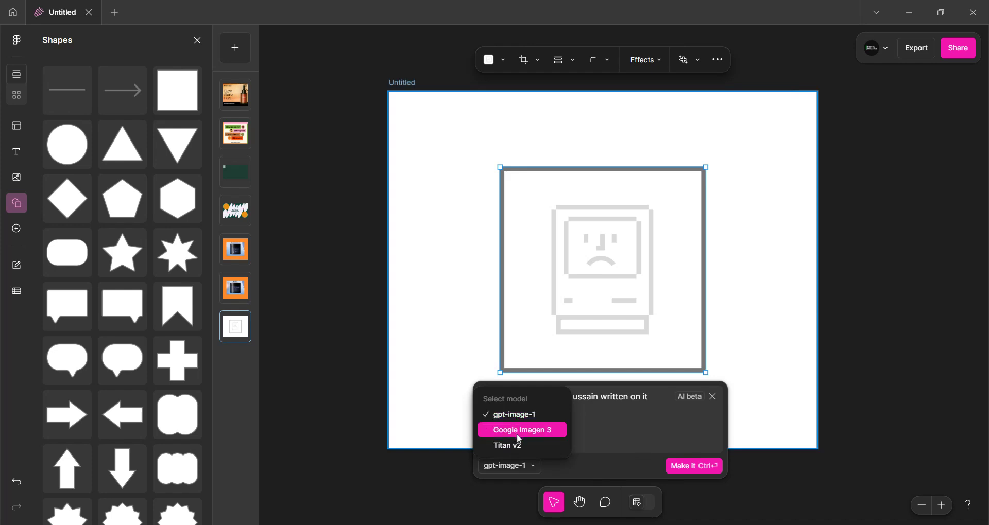
click(515, 445)
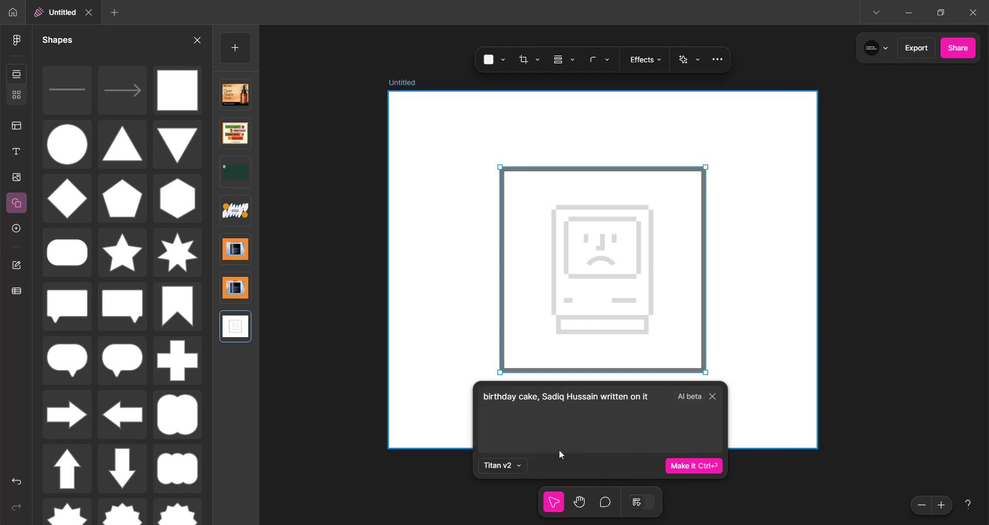
click(702, 469)
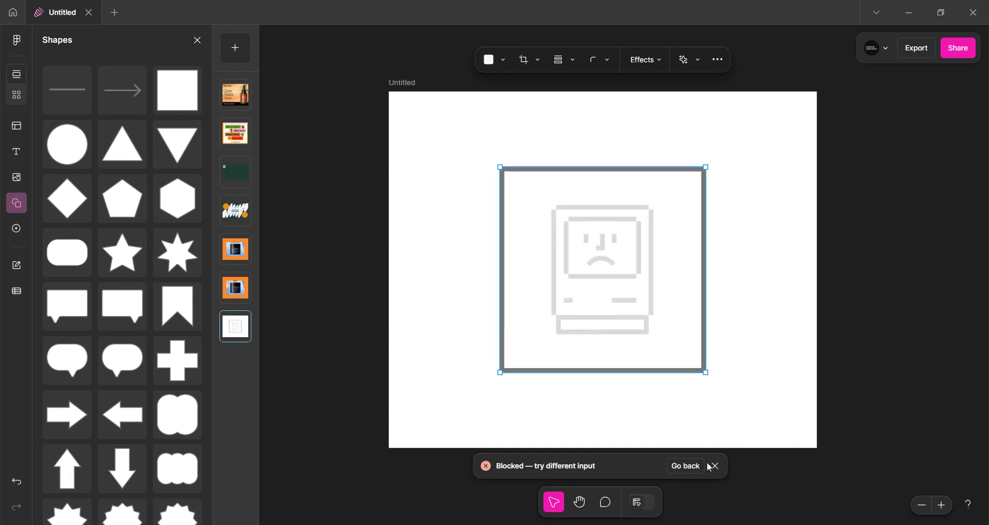
Retry the image generation with the Google Imagen 3 model
click(686, 466)
click(504, 466)
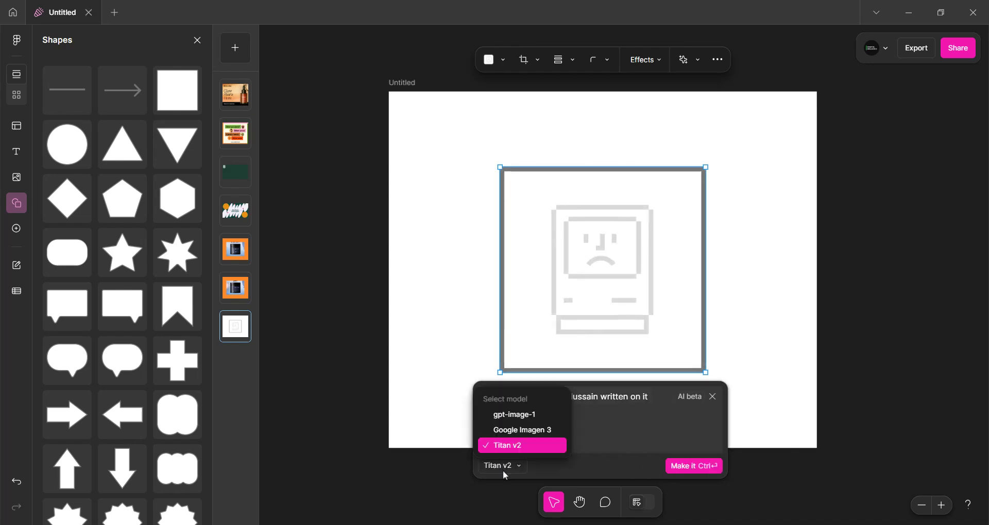
click(522, 431)
click(701, 468)
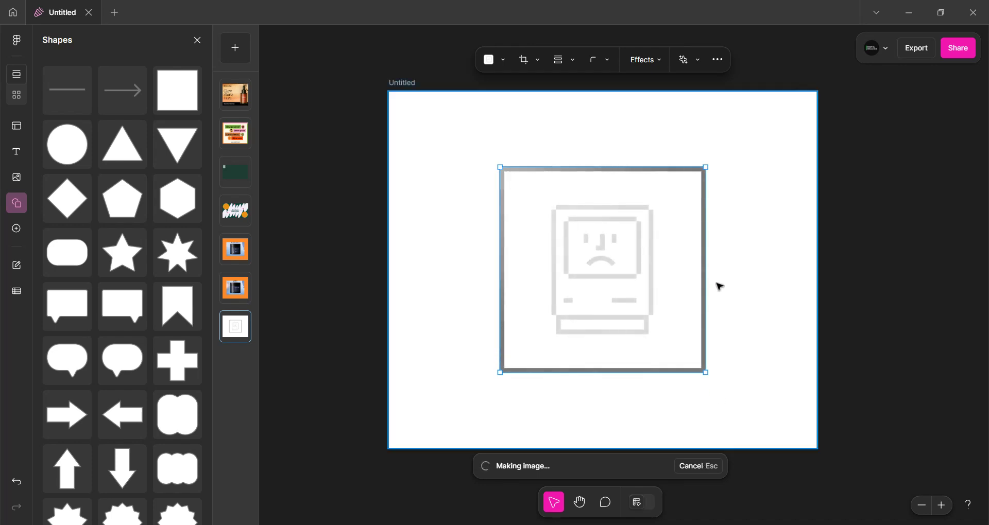
Add the BOOM! text preset to the asset and resize it across the lower part of the square
click(21, 154)
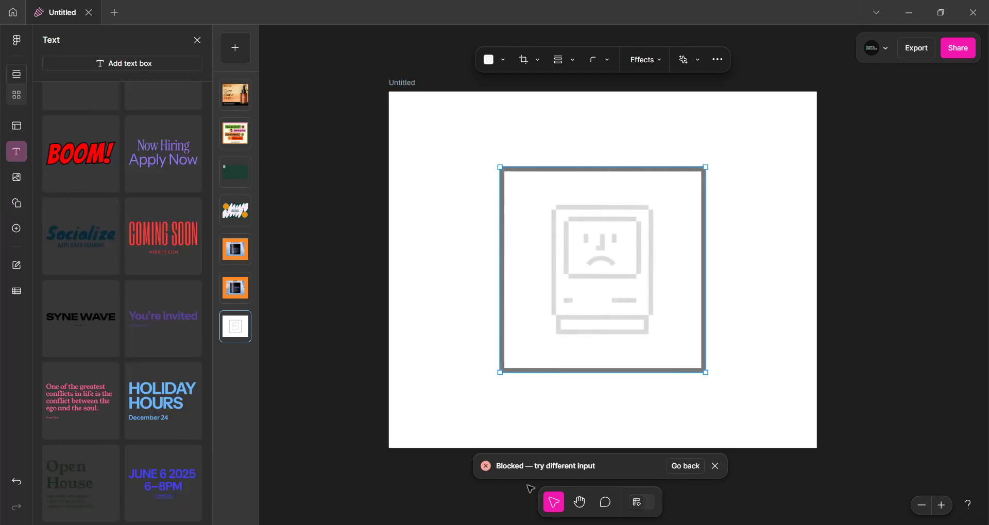
click(715, 467)
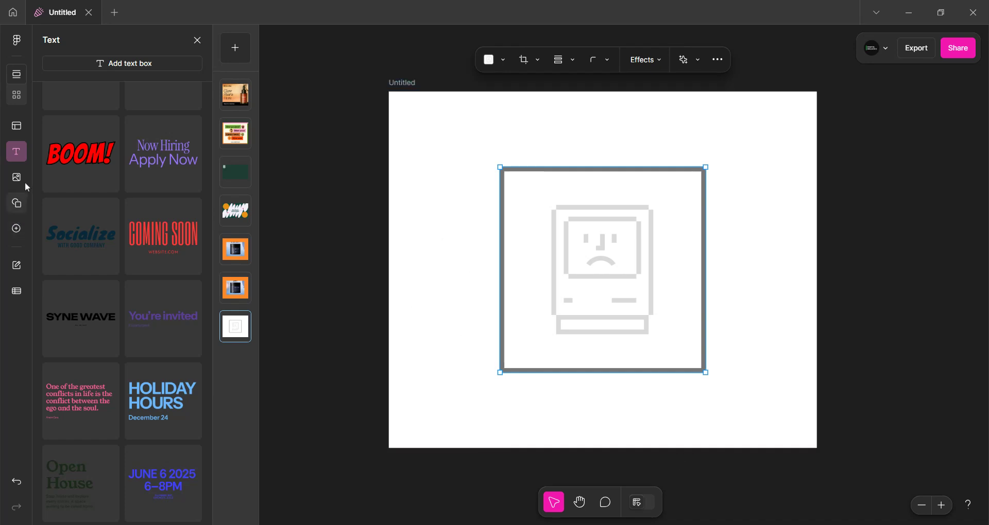
drag(85, 170, 600, 334)
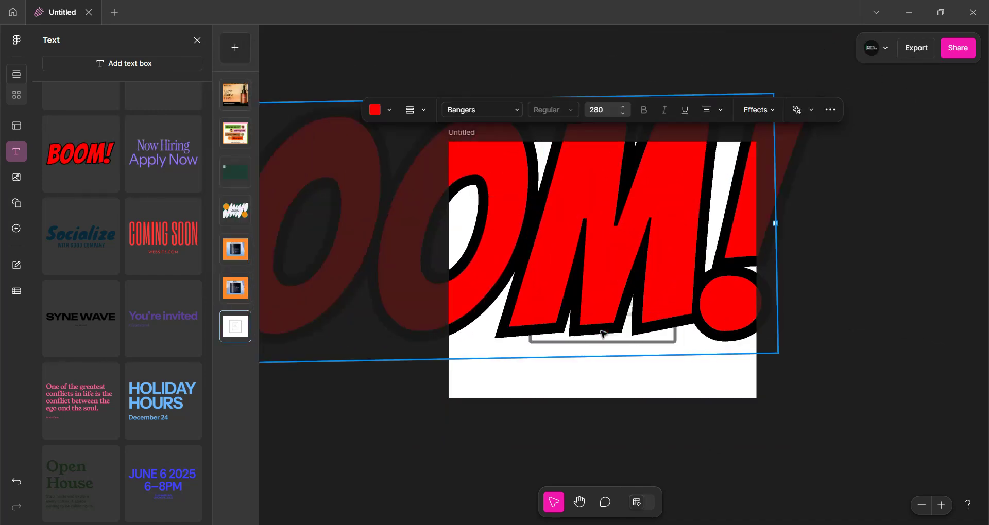
drag(773, 353, 392, 209)
drag(320, 154, 683, 250)
drag(758, 310, 672, 283)
drag(557, 228, 557, 333)
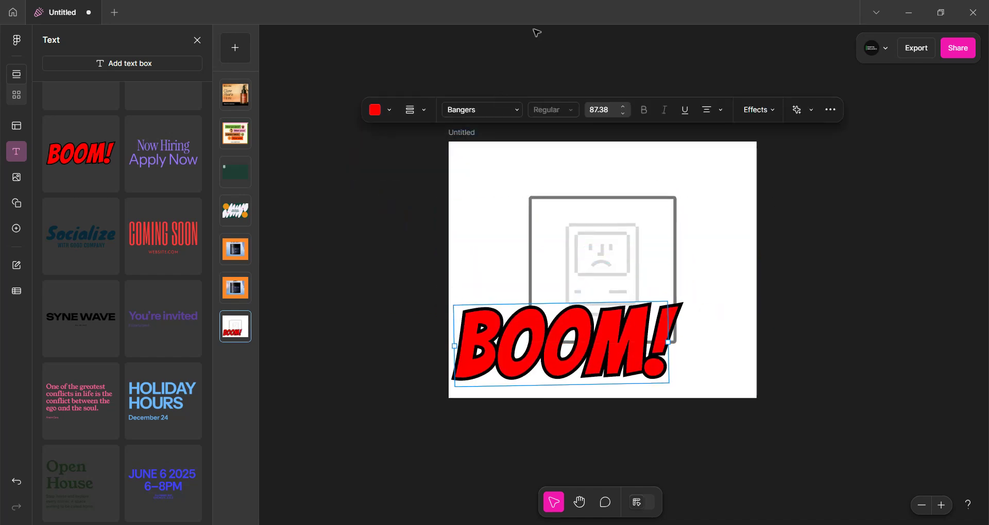
Set the BOOM! text color to orange and try dashed then solid border styles with different thicknesses
click(390, 112)
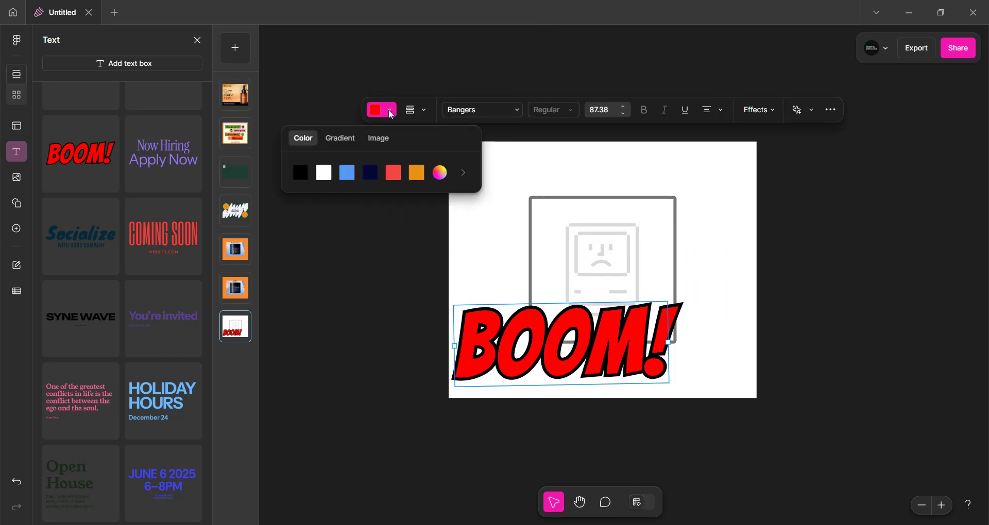
click(417, 173)
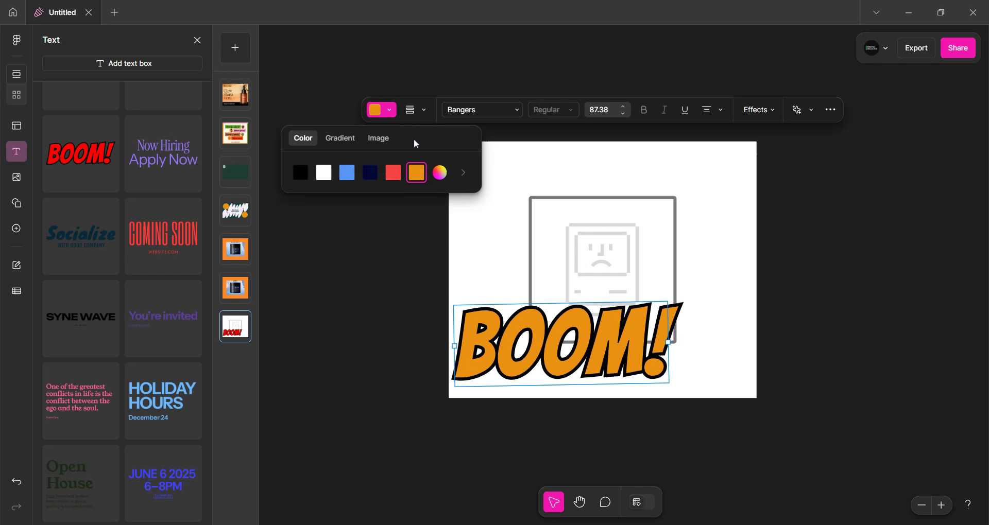
click(425, 111)
mouse_move(348, 168)
mouse_down()
mouse_move(381, 168)
mouse_move(355, 170)
mouse_up()
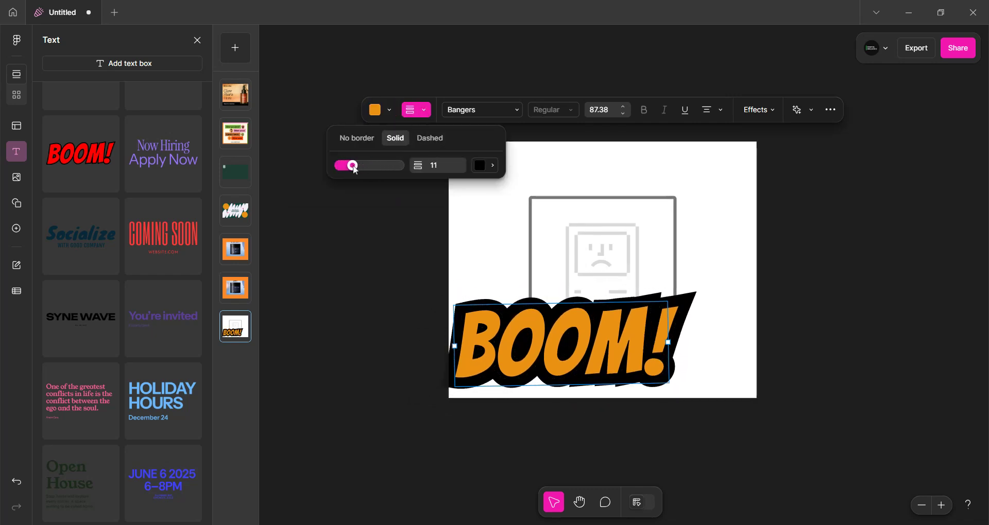
click(423, 138)
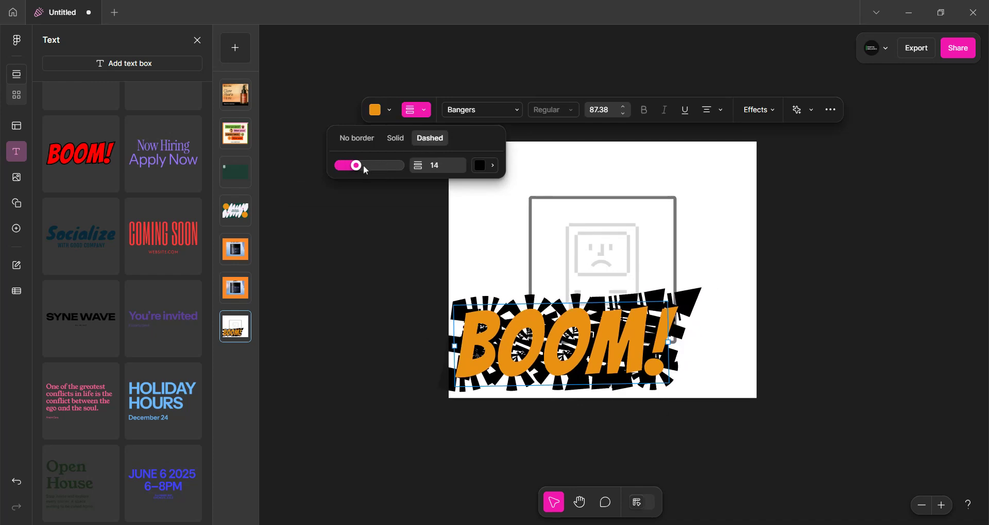
mouse_move(365, 168)
mouse_down()
mouse_move(379, 166)
mouse_move(347, 165)
mouse_up()
click(395, 139)
Examine the font list, alignment options and effects settings for the text
click(467, 113)
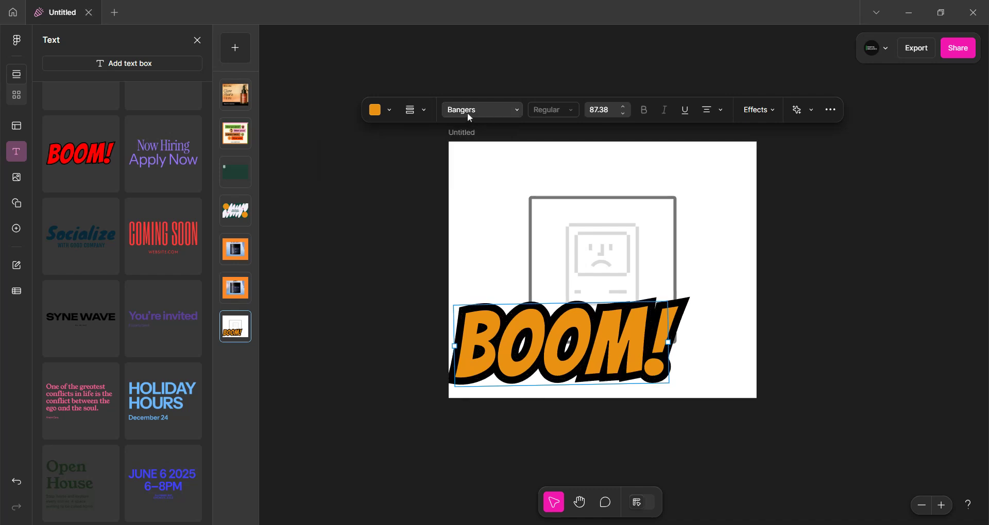
click(468, 113)
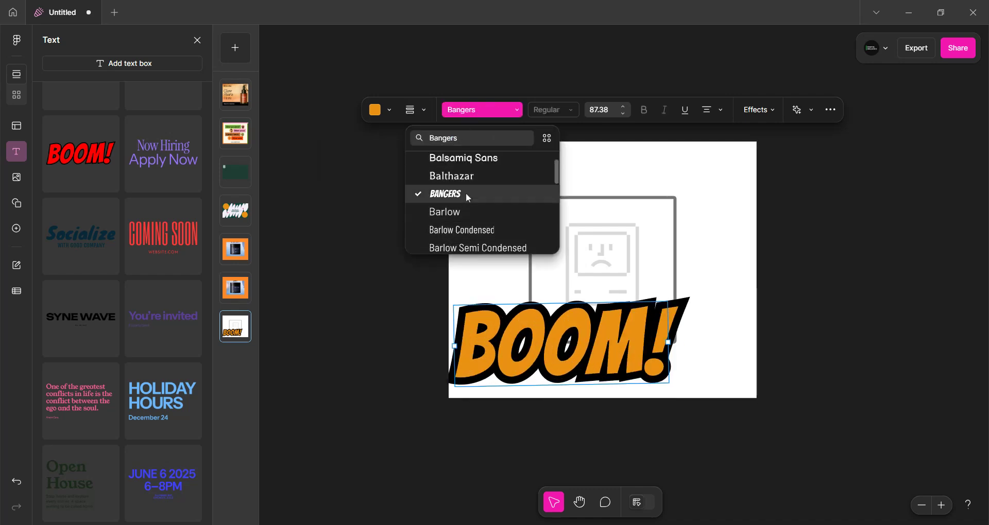
scroll(464, 180, up, 1)
scroll(453, 203, down, 2)
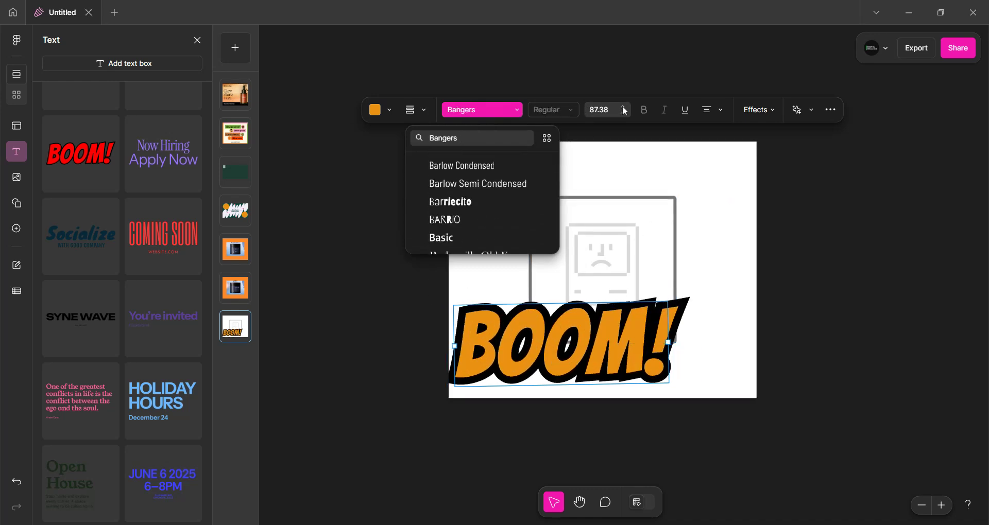
click(718, 111)
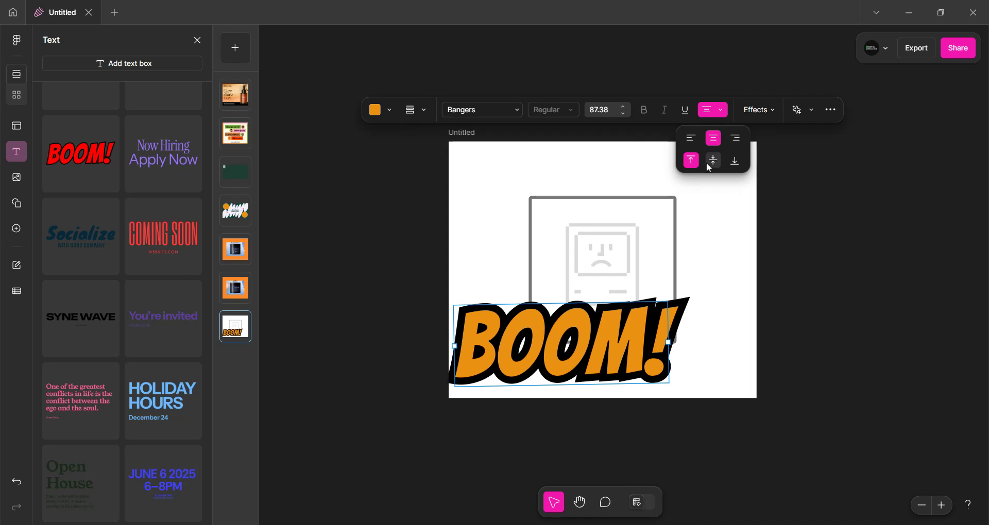
click(765, 111)
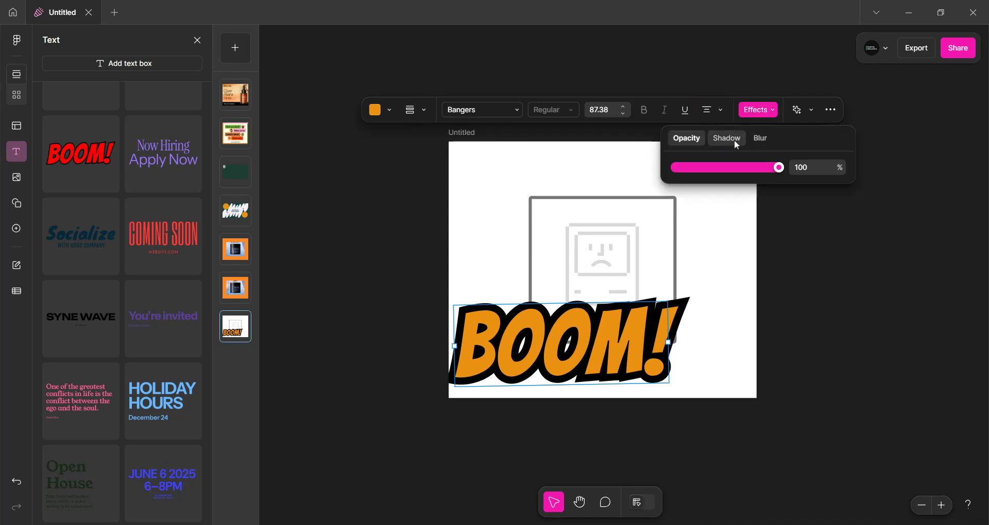
Translate the BOOM! text to Tagalog
click(805, 111)
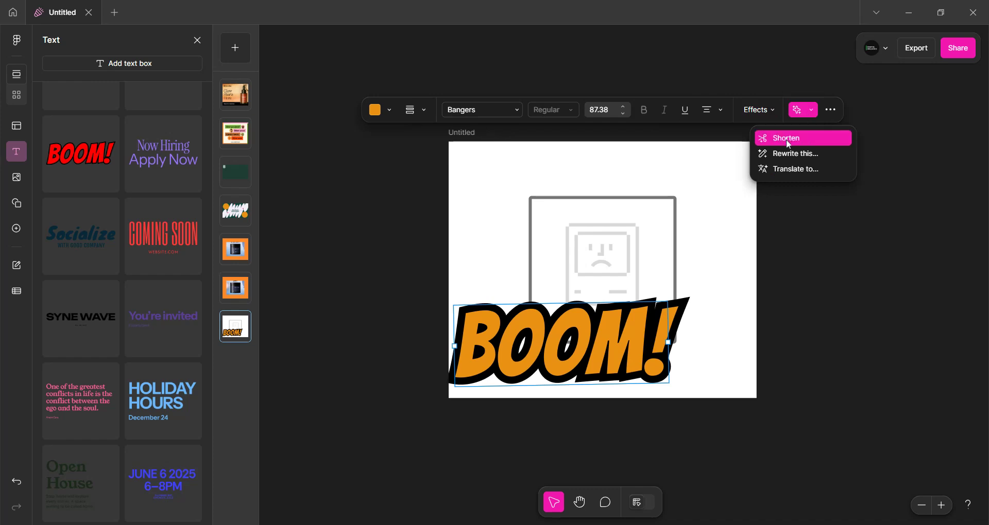
click(792, 170)
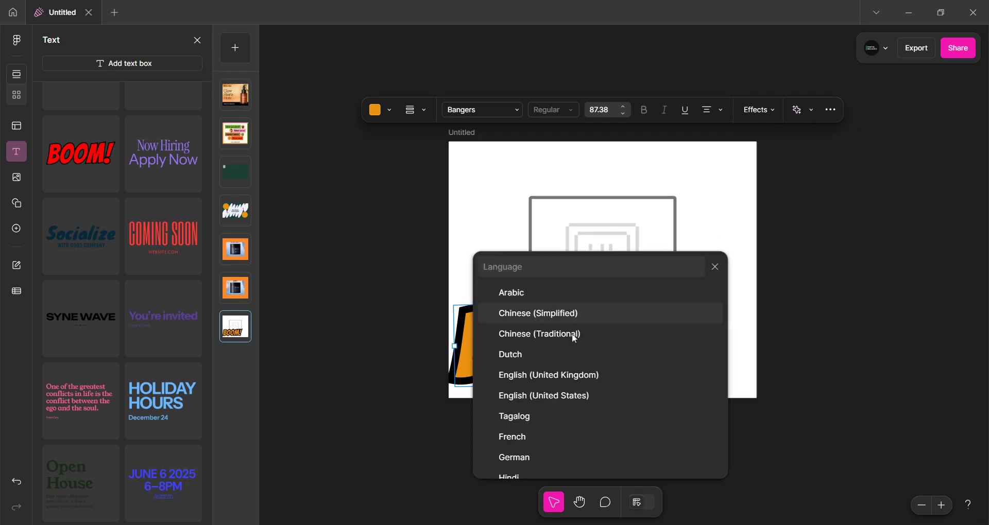
click(521, 418)
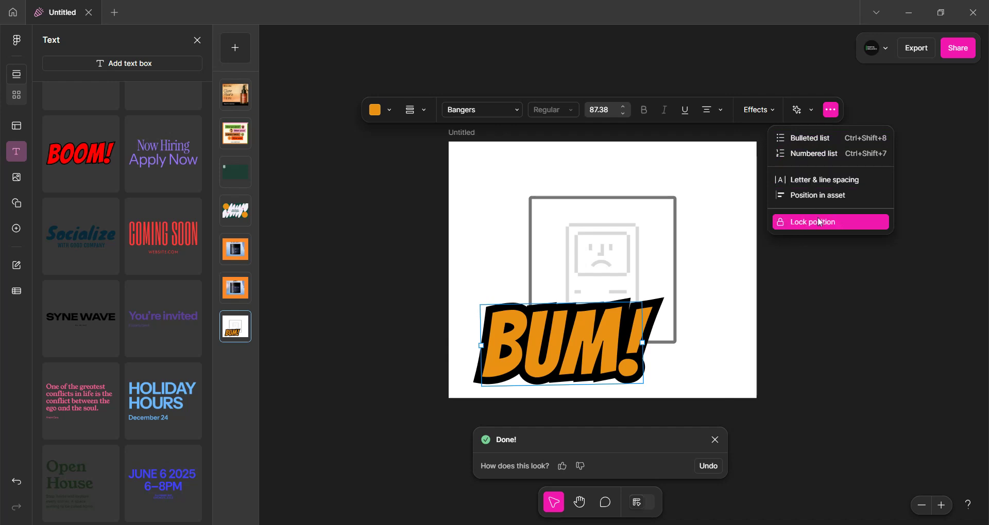
Move the translated text up over the middle of the square and deselect it
click(861, 286)
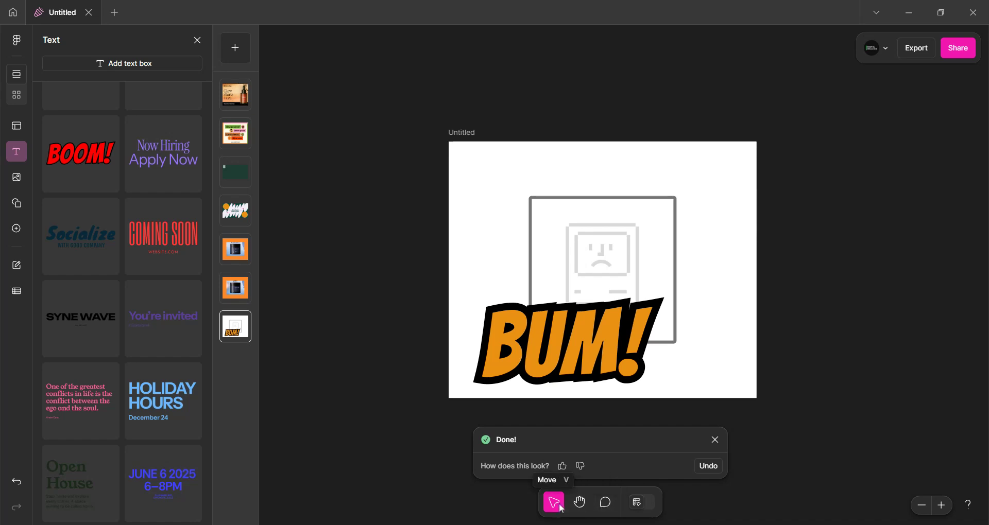
drag(558, 382, 555, 328)
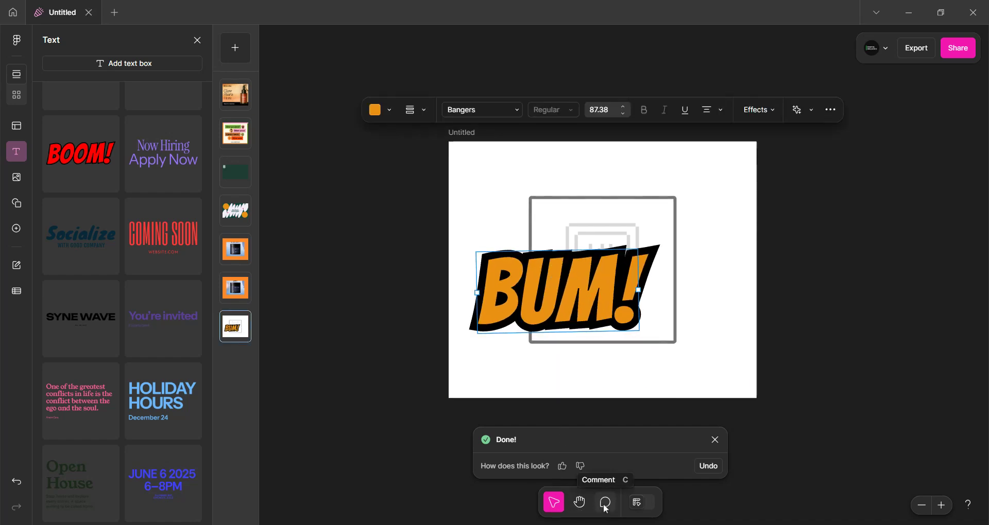
click(641, 505)
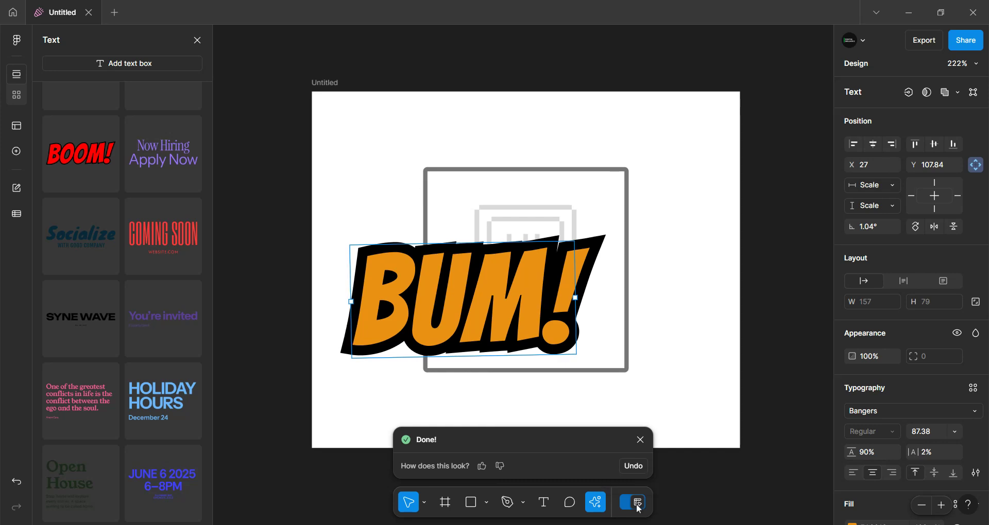
click(638, 504)
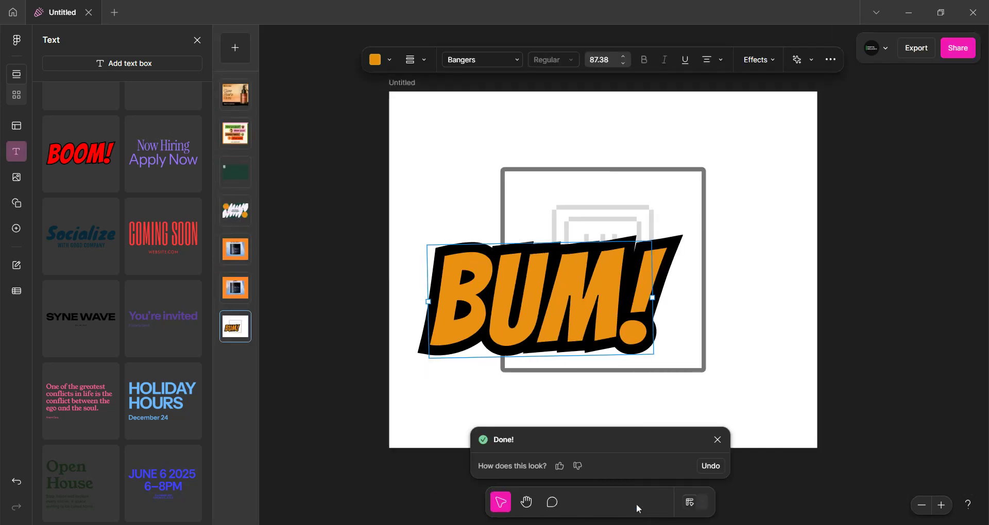
click(341, 206)
scroll(325, 206, down, 3)
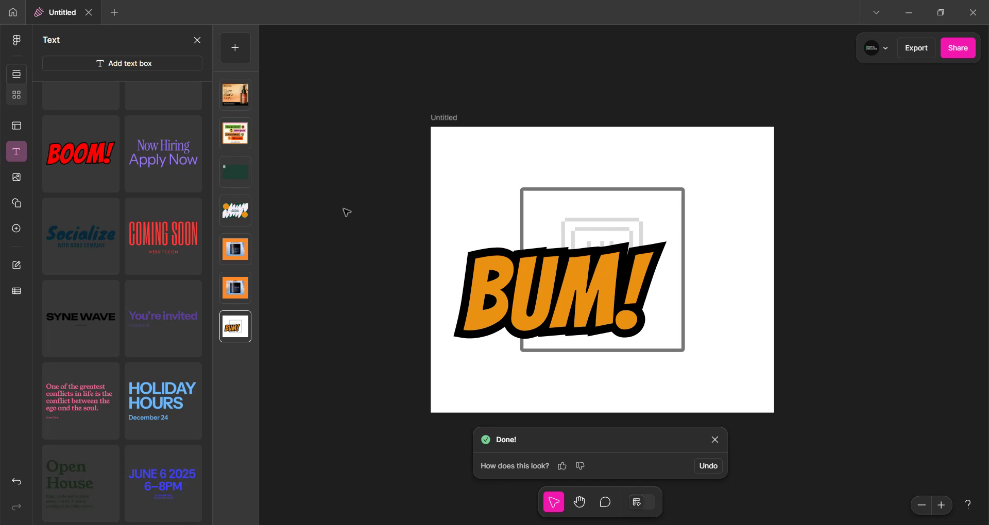
Switch to the hiring ad design and browse the Inserts libraries
click(709, 373)
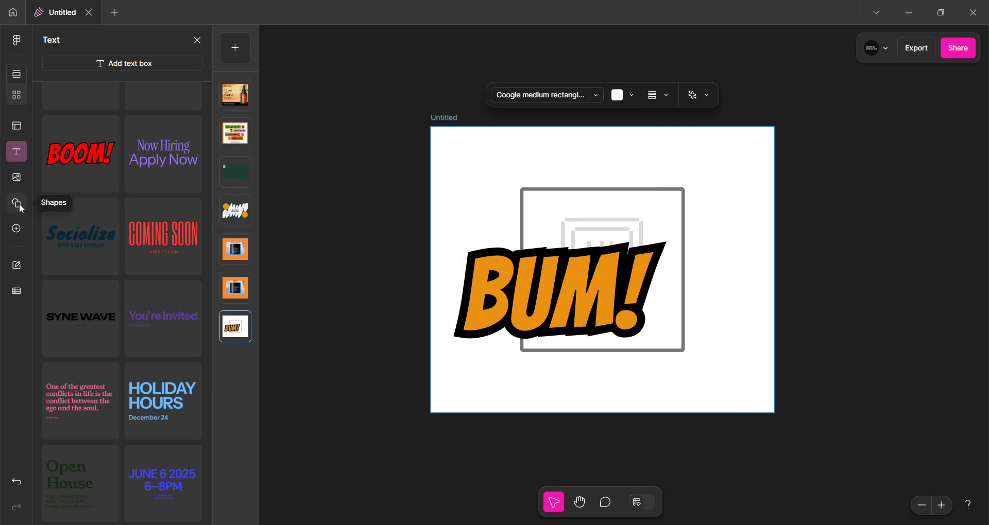
click(237, 134)
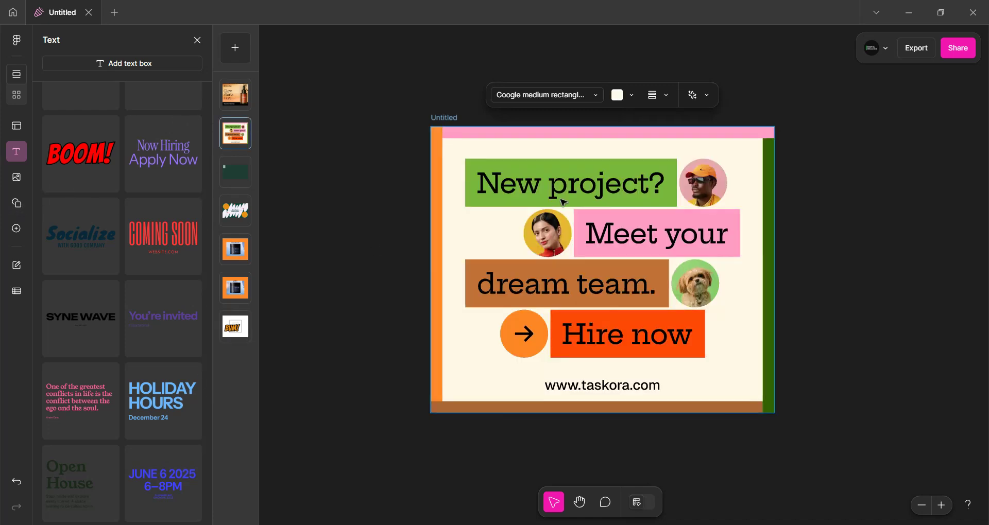
click(827, 210)
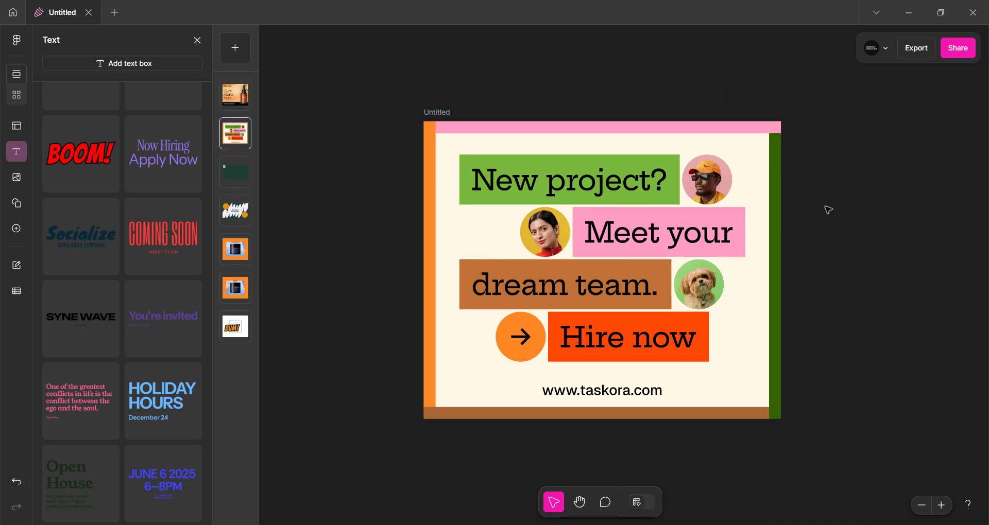
click(17, 229)
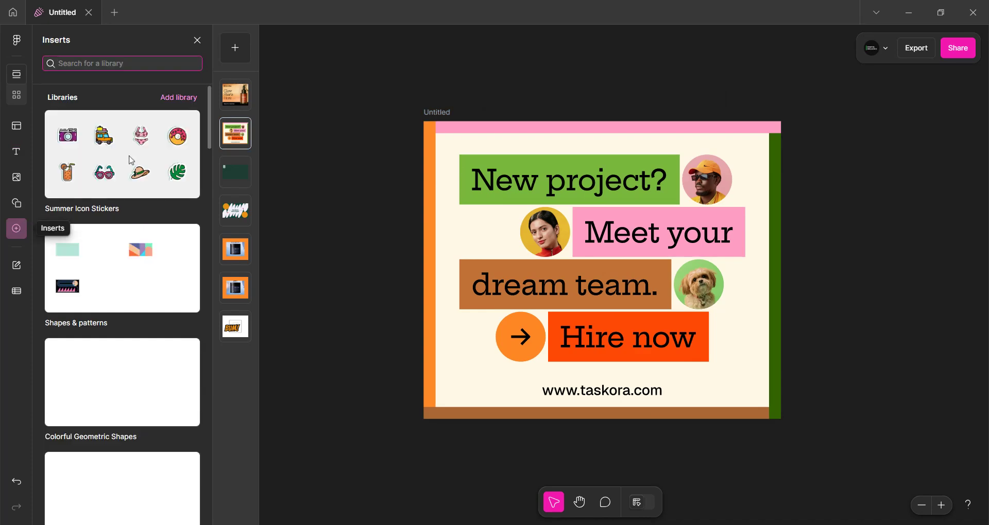
scroll(122, 304, down, 20)
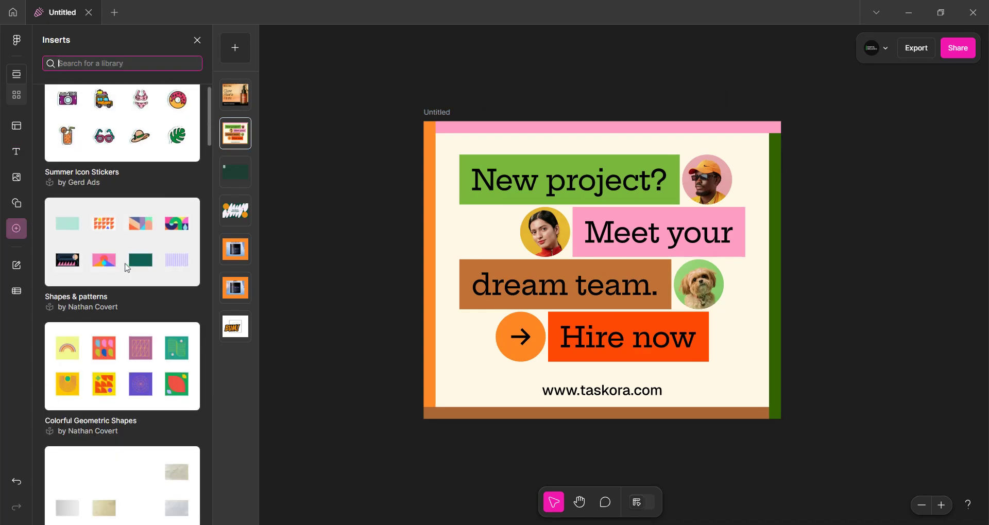
scroll(106, 381, down, 20)
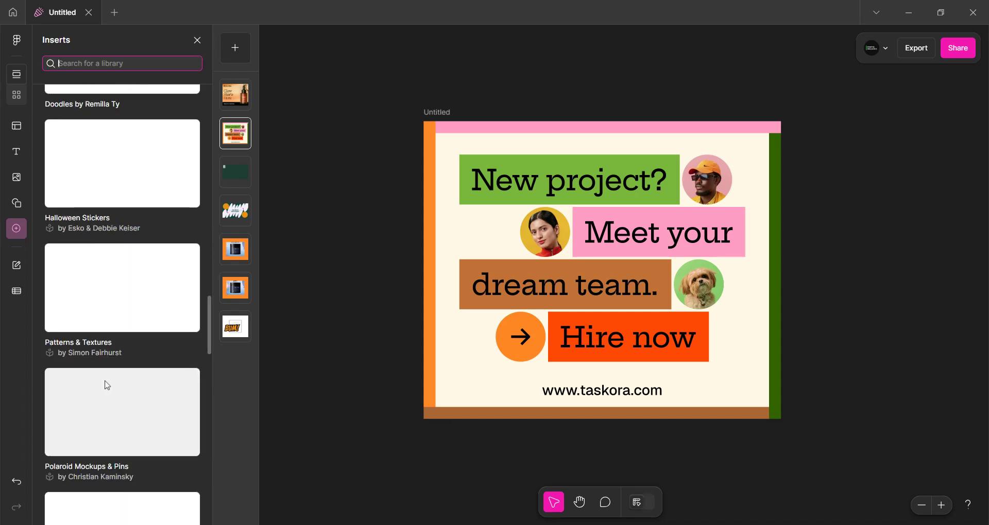
scroll(105, 384, down, 7)
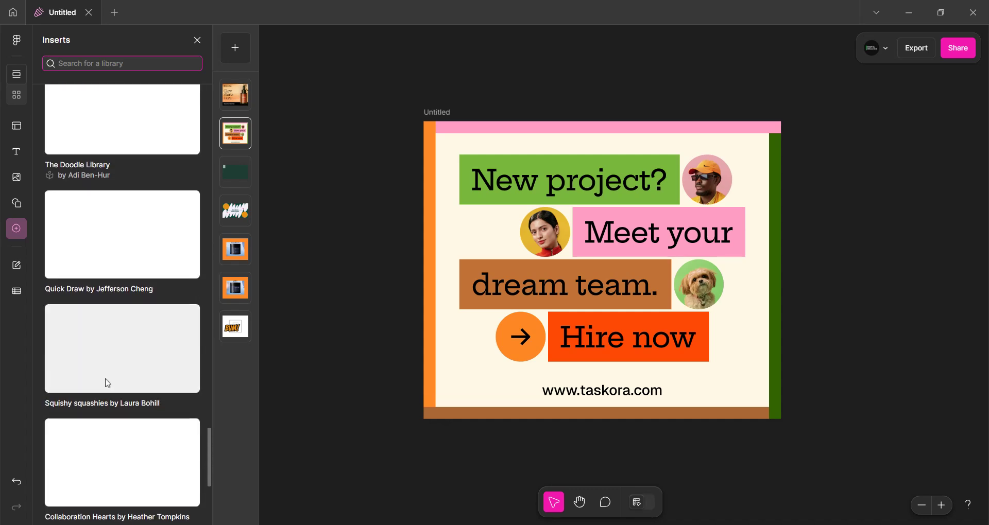
scroll(103, 380, up, 13)
scroll(133, 236, up, 10)
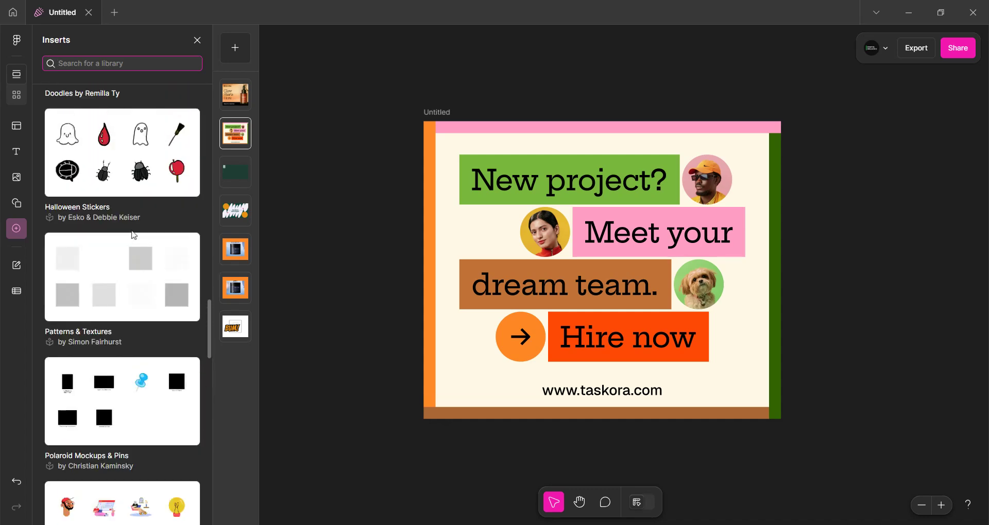
Insert the Frankenstein sticker from Halloween Stickers and shrink it to fit beside Hire now
click(125, 327)
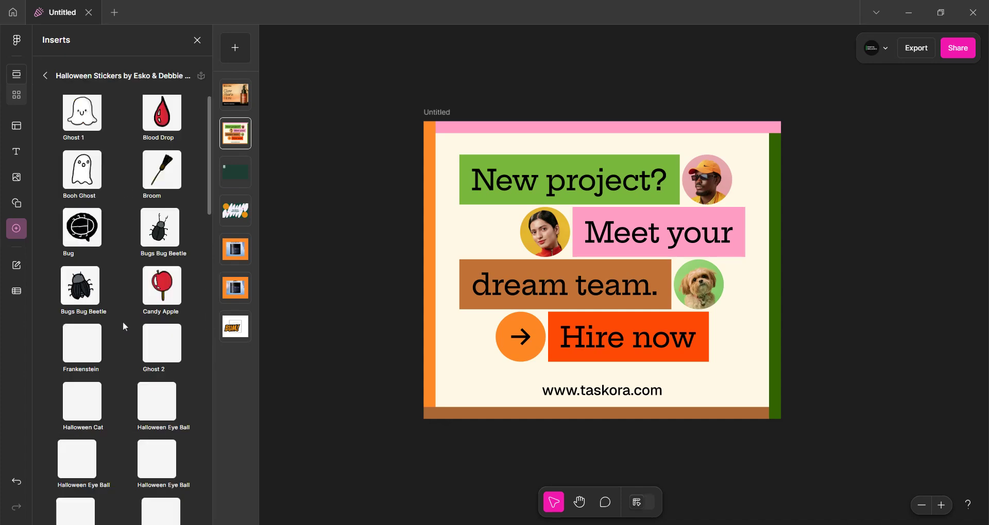
scroll(110, 396, down, 1)
scroll(107, 399, down, 4)
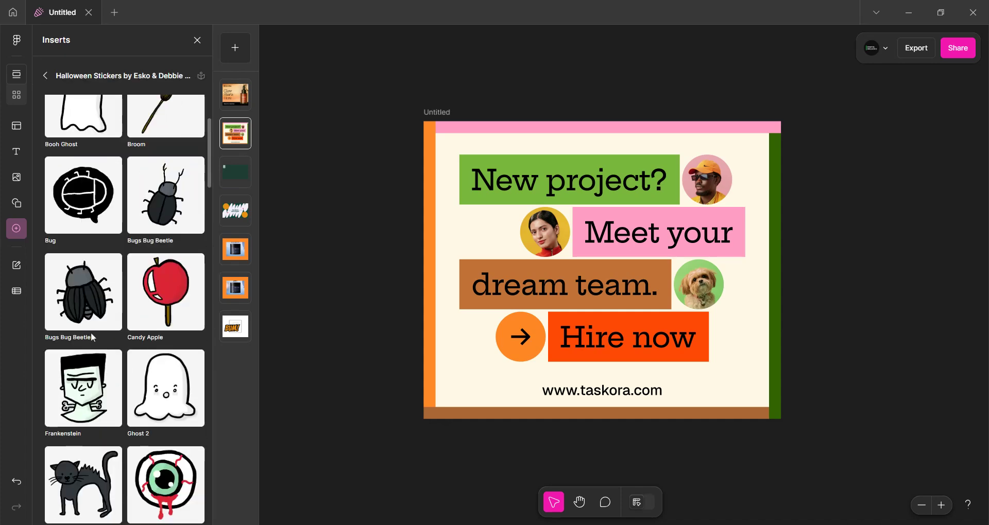
drag(91, 394, 591, 338)
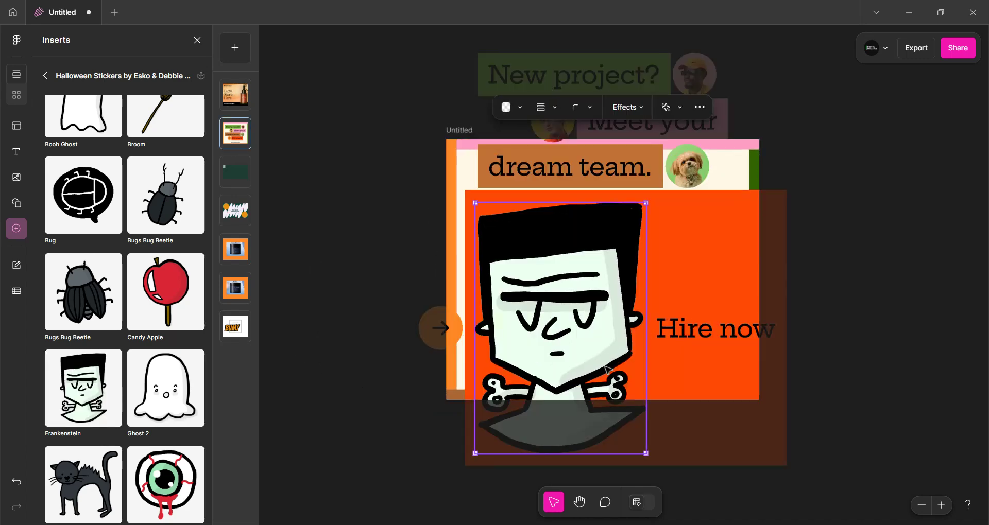
drag(645, 454, 569, 333)
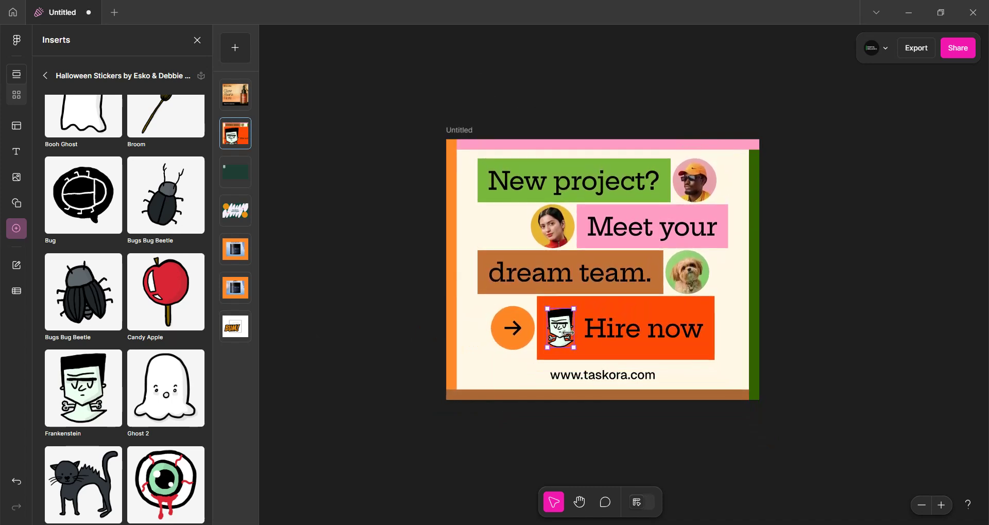
Recolor the Frankenstein sticker's face fill to orange
scroll(564, 334, up, 5)
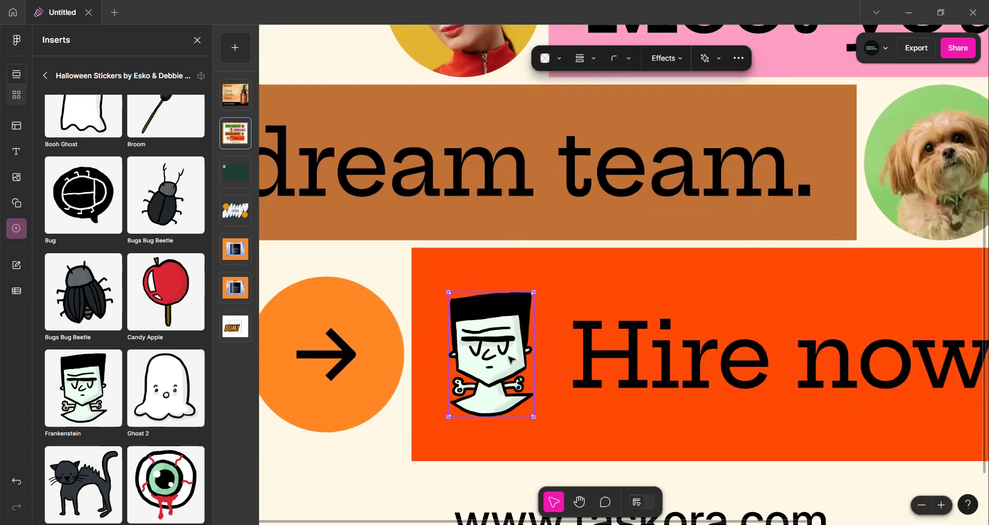
double_click(510, 359)
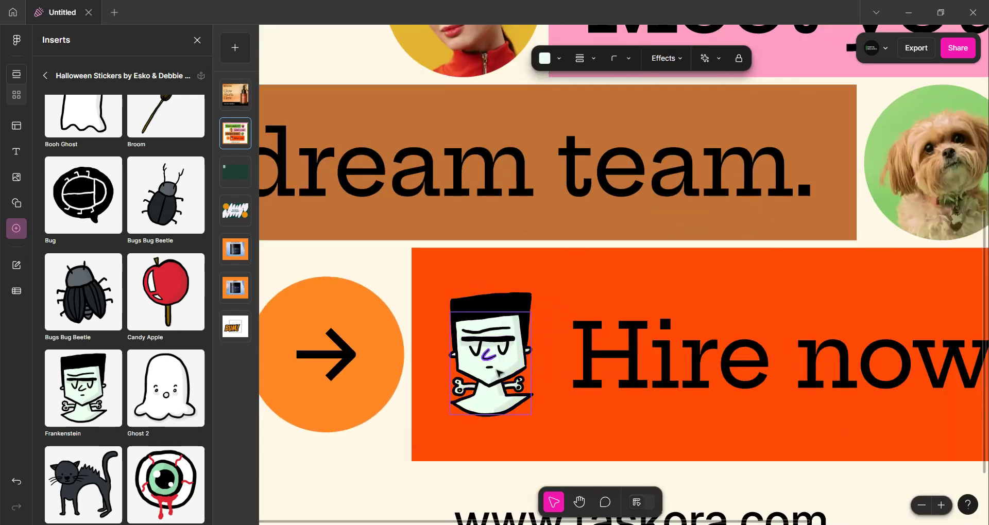
click(496, 387)
click(496, 387)
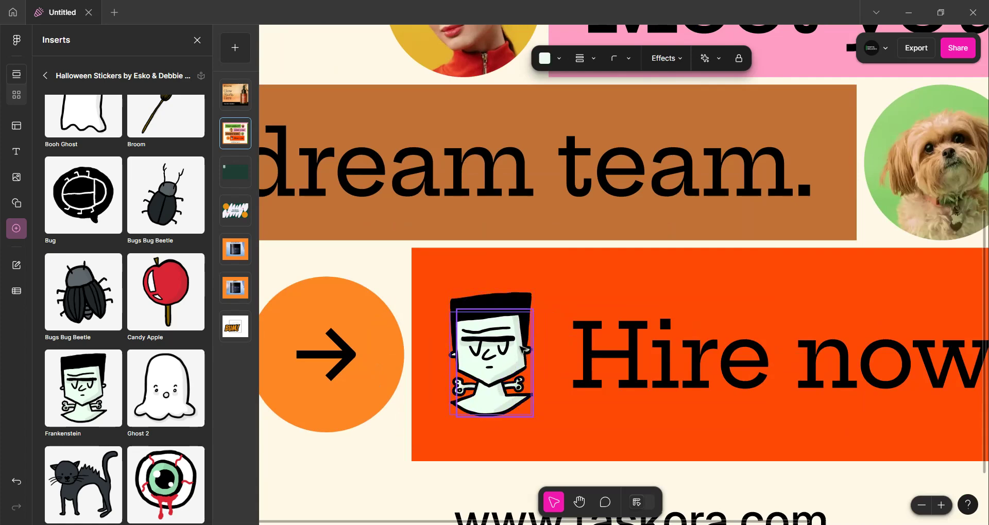
click(545, 59)
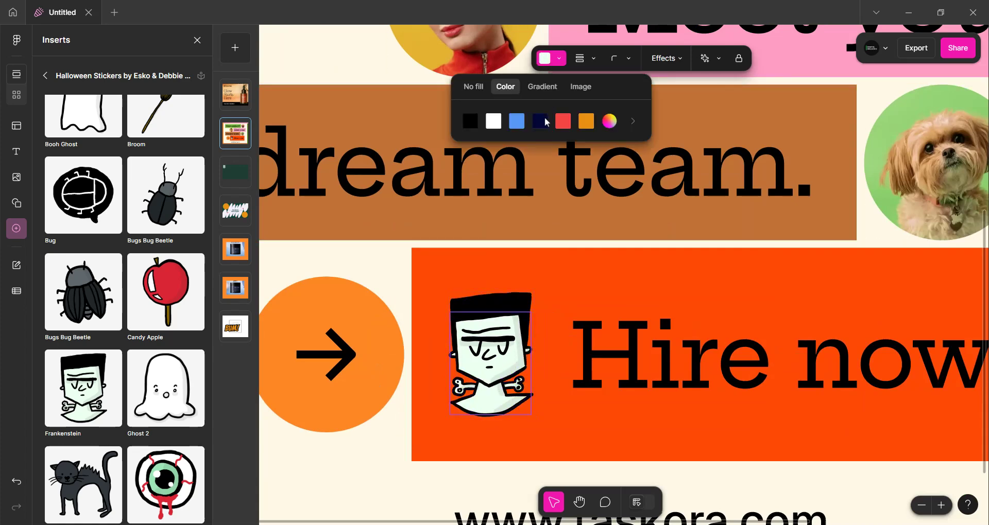
click(561, 122)
click(586, 121)
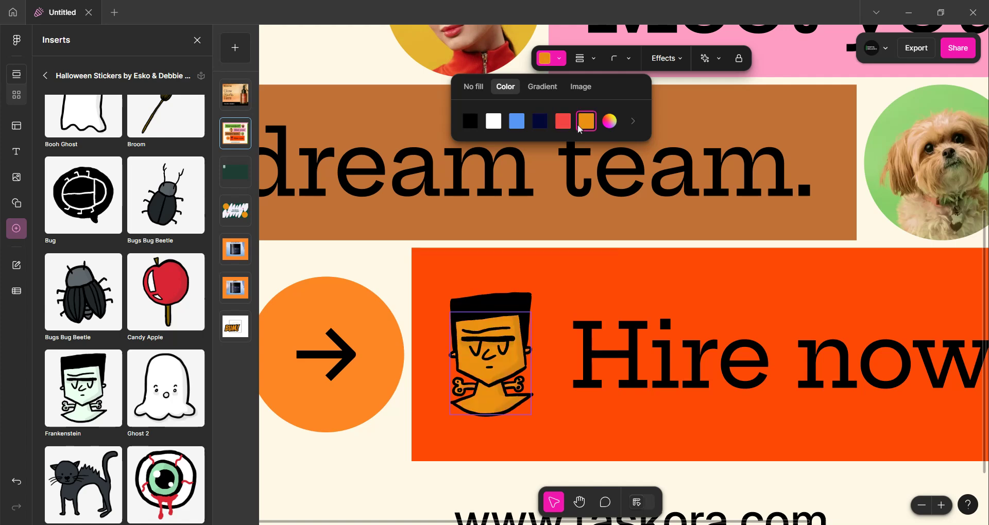
Try recoloring the sticker's hair blue and undo the change
scroll(507, 386, up, 5)
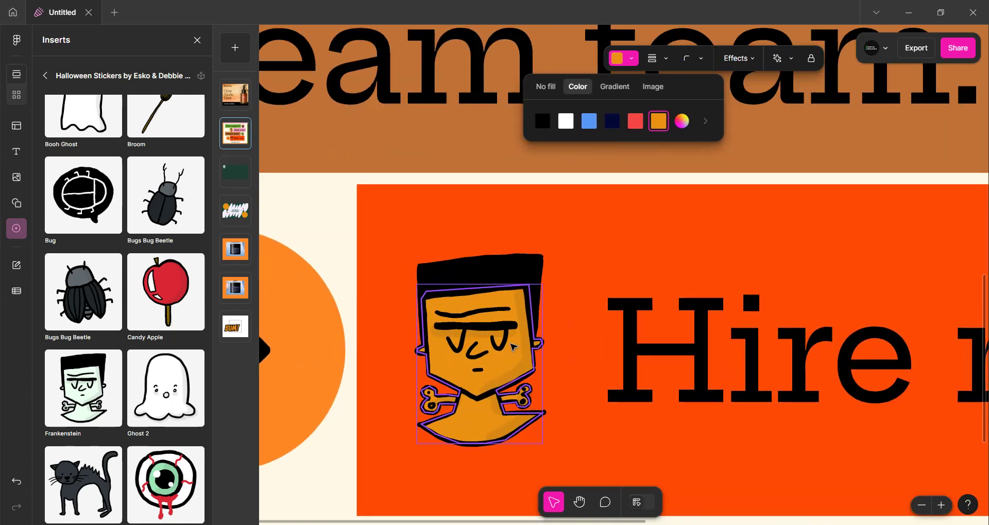
click(515, 264)
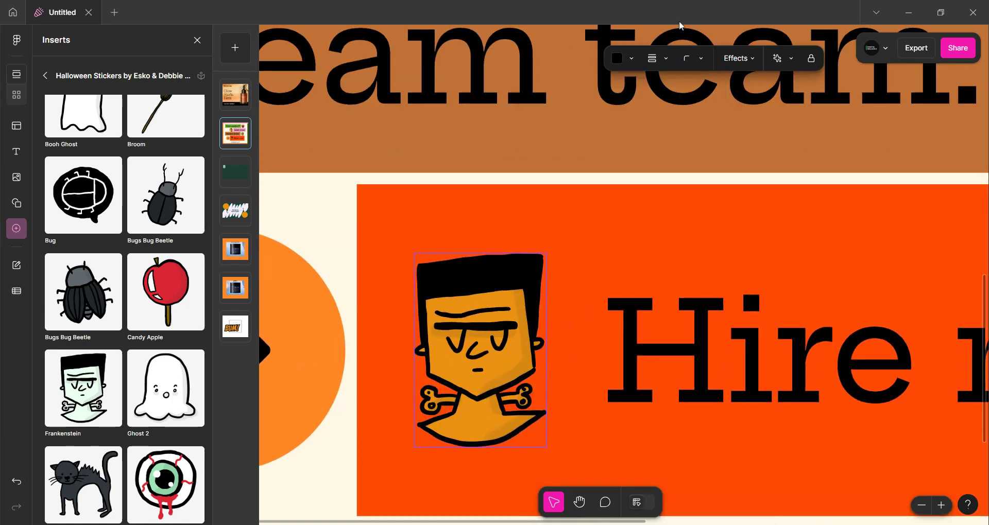
click(620, 58)
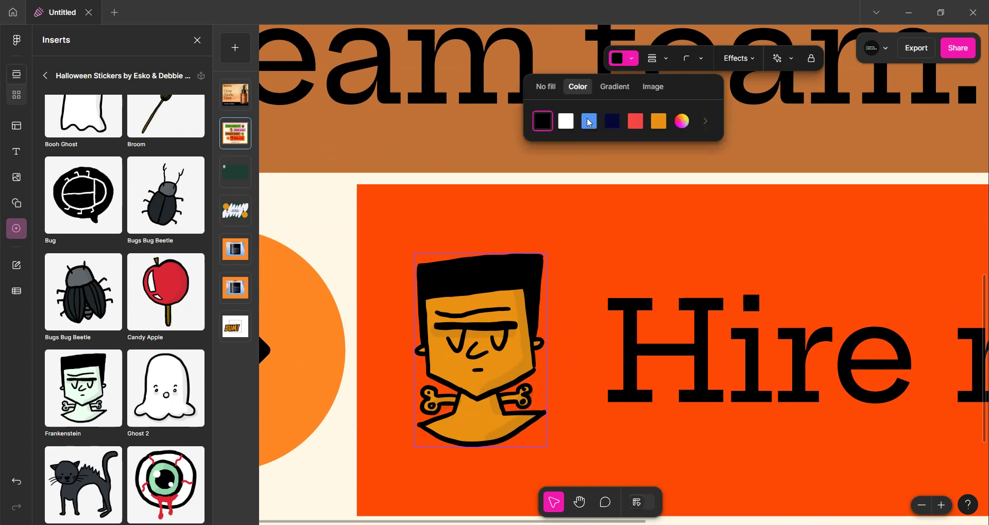
click(588, 122)
click(577, 233)
scroll(576, 232, down, 4)
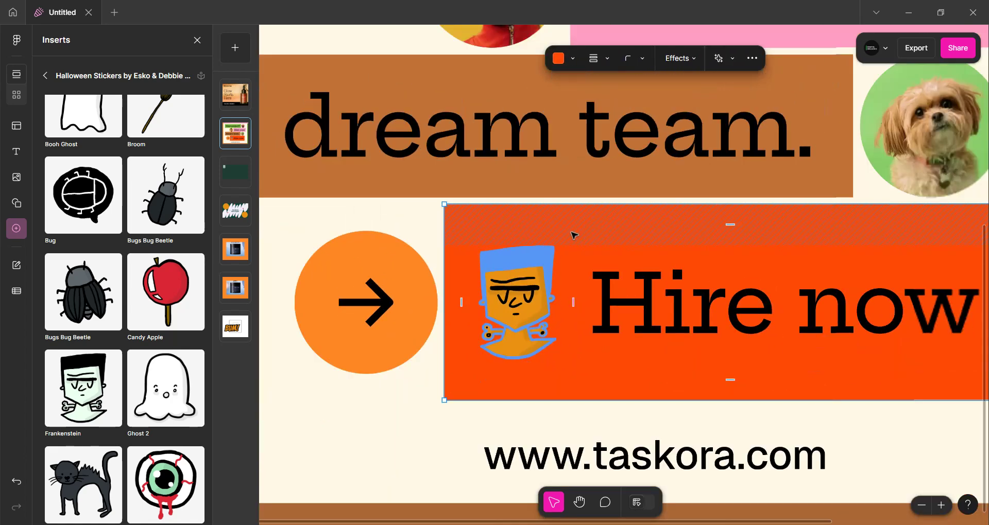
scroll(574, 236, down, 1)
key(ctrl+z)
key(ctrl+z)
Replace the ad's first text line with Write anything through the edit content fields
scroll(549, 259, down, 2)
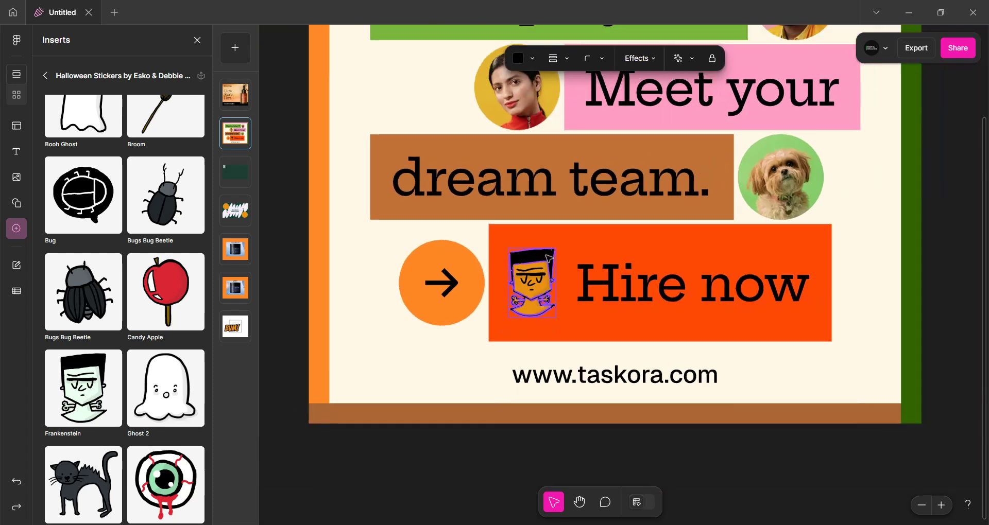
scroll(549, 258, down, 1)
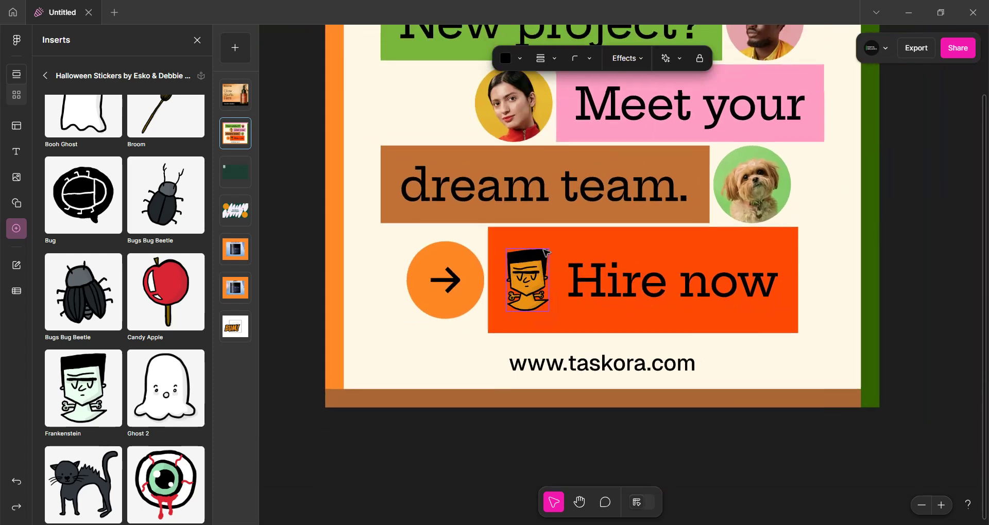
click(16, 265)
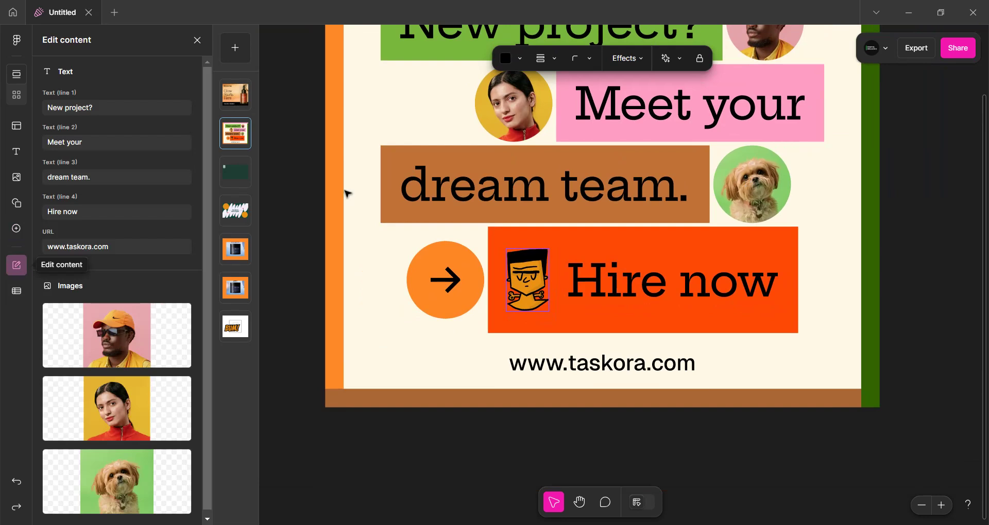
scroll(371, 168, down, 3)
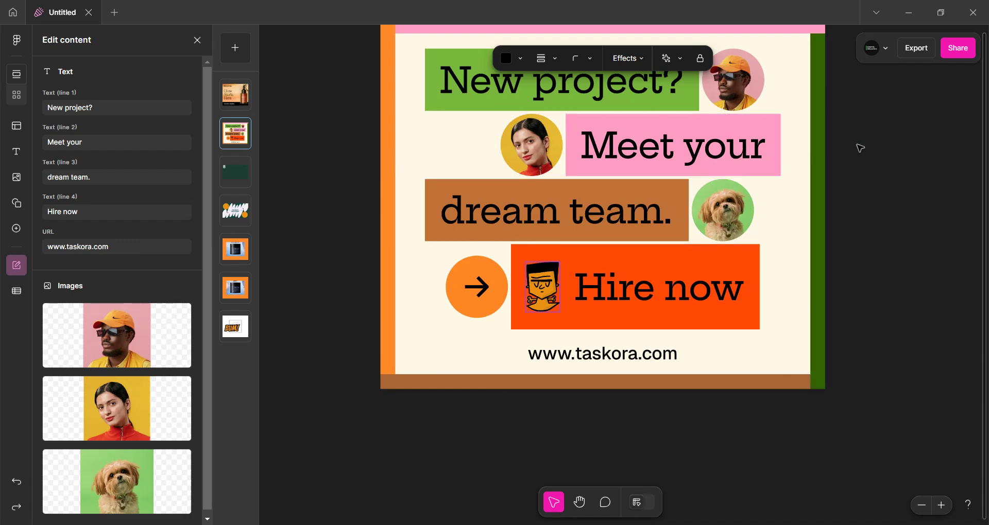
click(818, 149)
scroll(819, 147, up, 1)
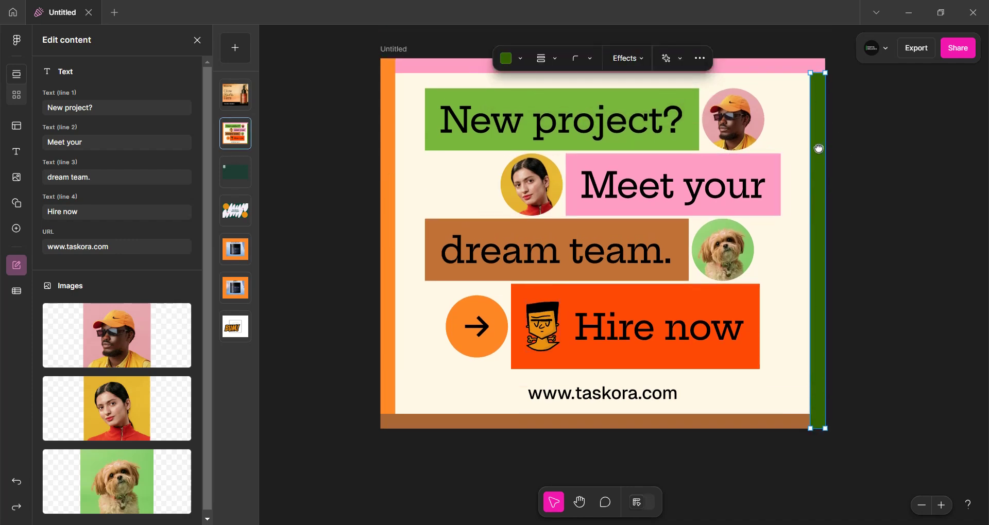
click(869, 122)
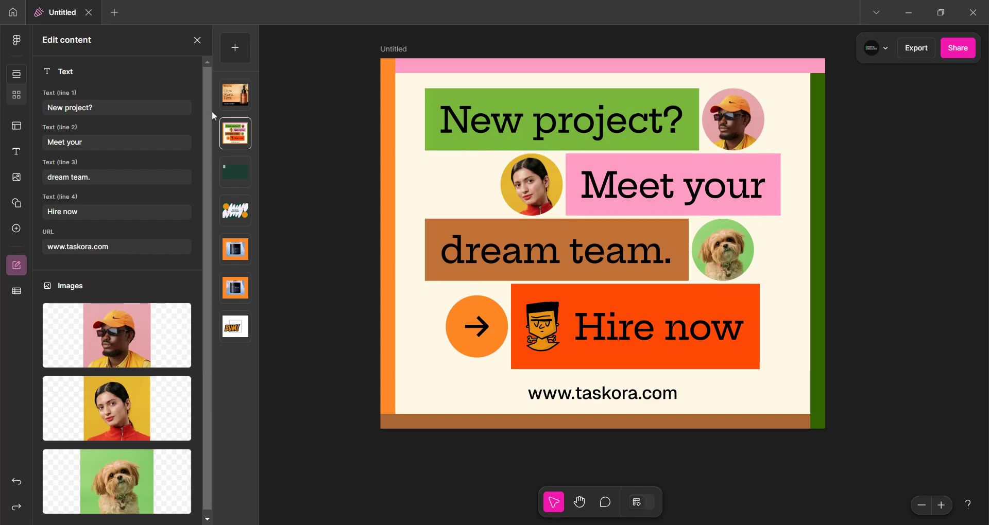
click(99, 105)
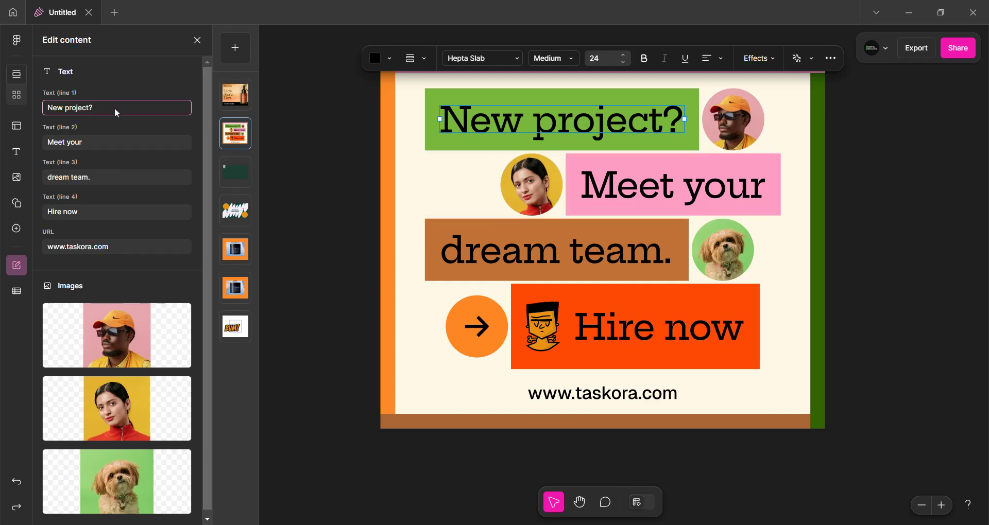
drag(117, 112, 56, 111)
text(Write )
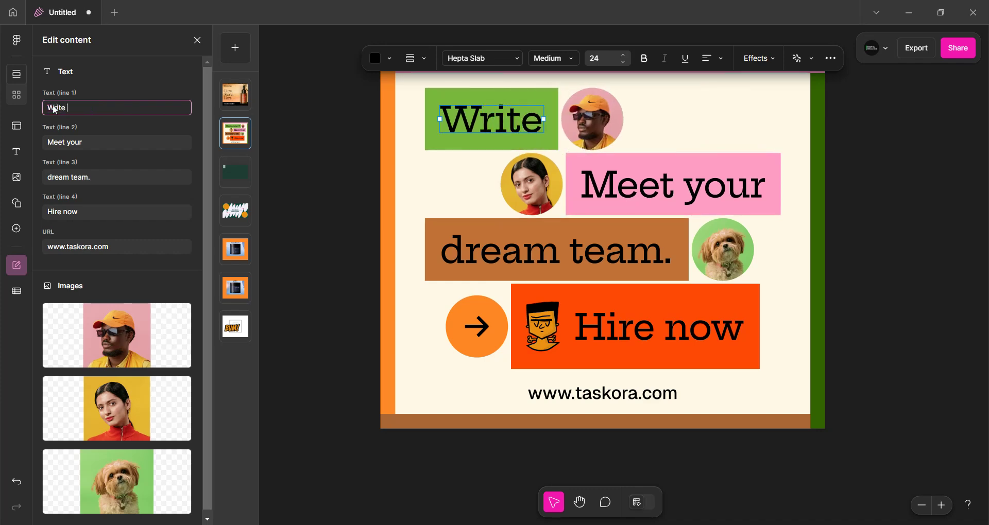
text(anything)
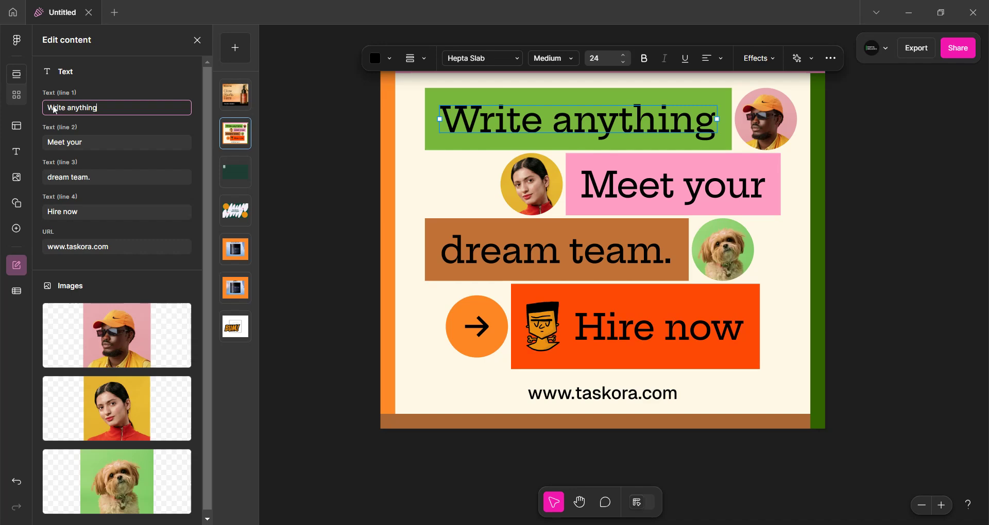
Change the second text line to Meet followed by a person's first name
click(88, 142)
key(BackSpace)
key(BackSpace)
key(BackSpace)
key(BackSpace)
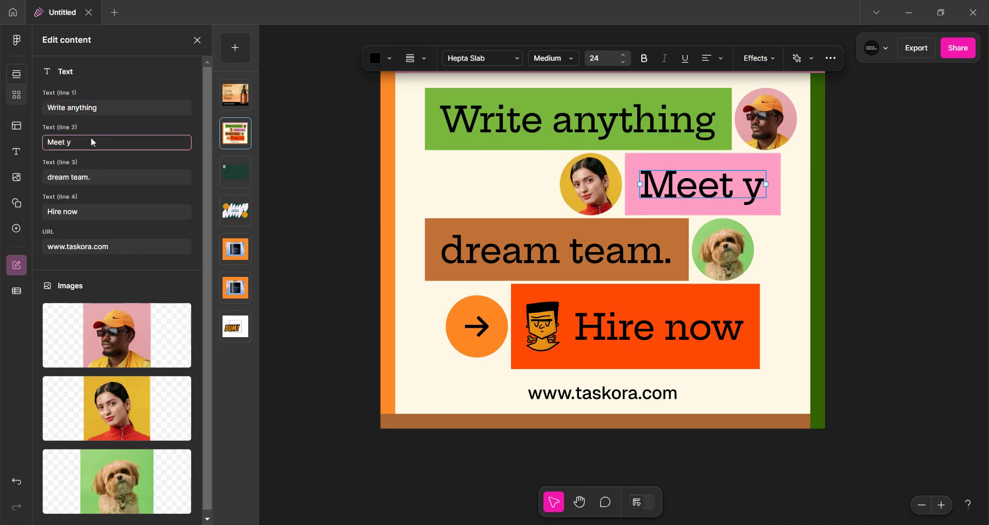
text(Sadiq)
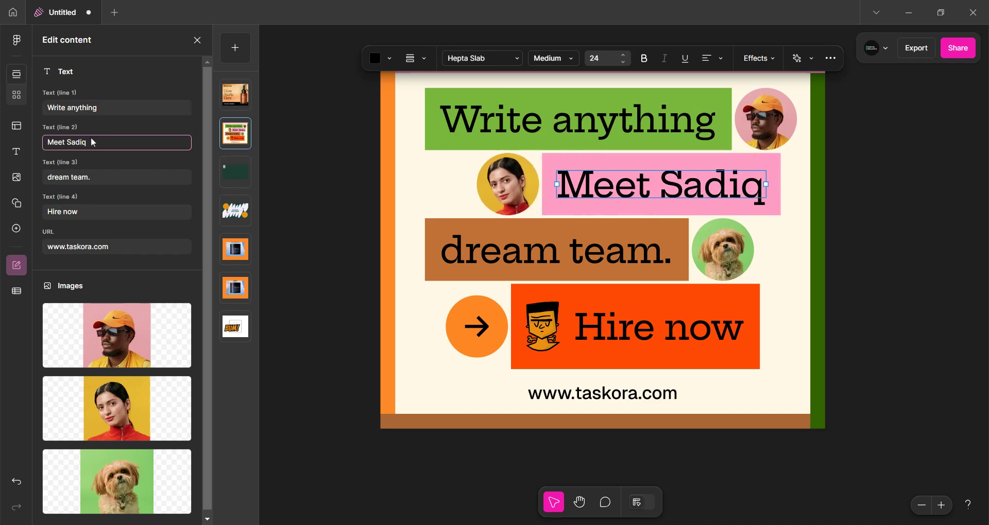
Change the third line to dream team for design and narrow its text box so it wraps
click(100, 178)
key(BackSpace)
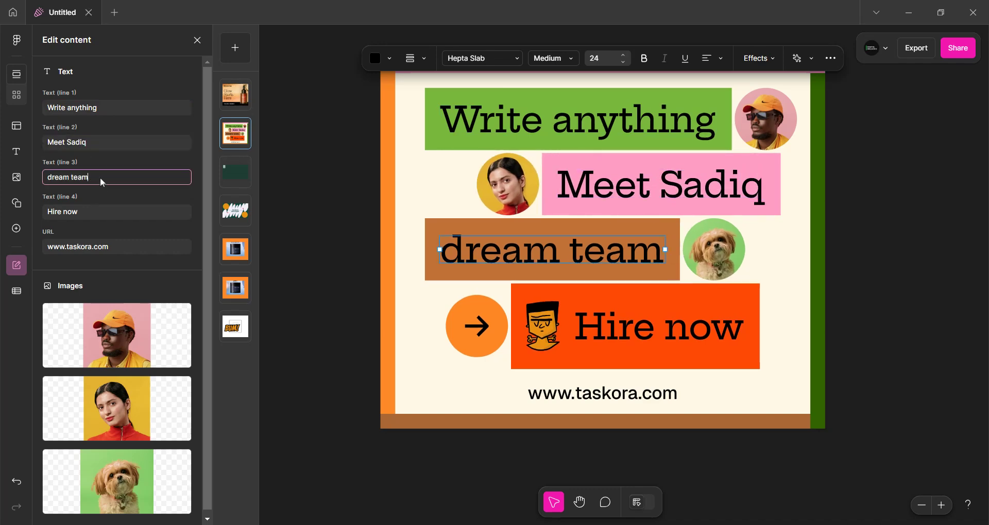
text(for design)
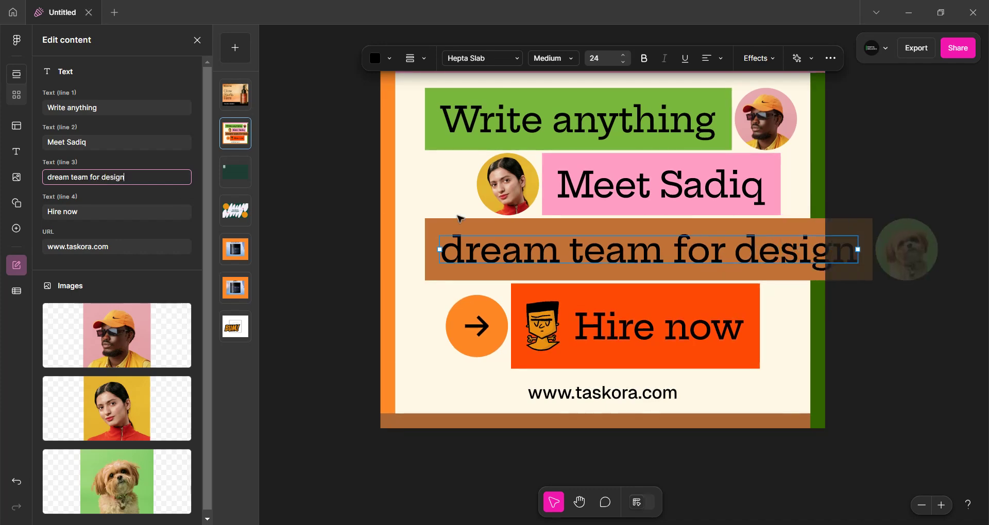
drag(858, 250, 729, 251)
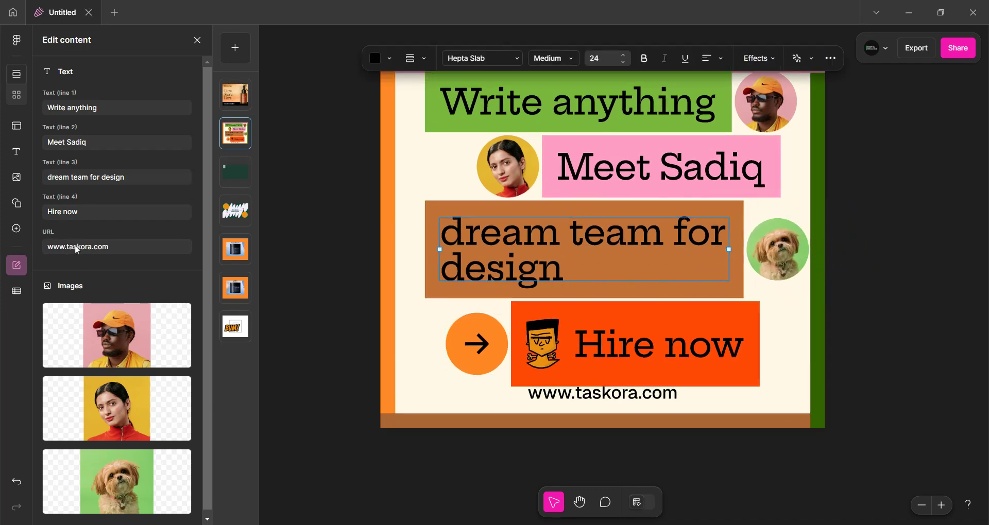
Replace the ad's URL text with the presenter's own website address
drag(124, 248, 84, 251)
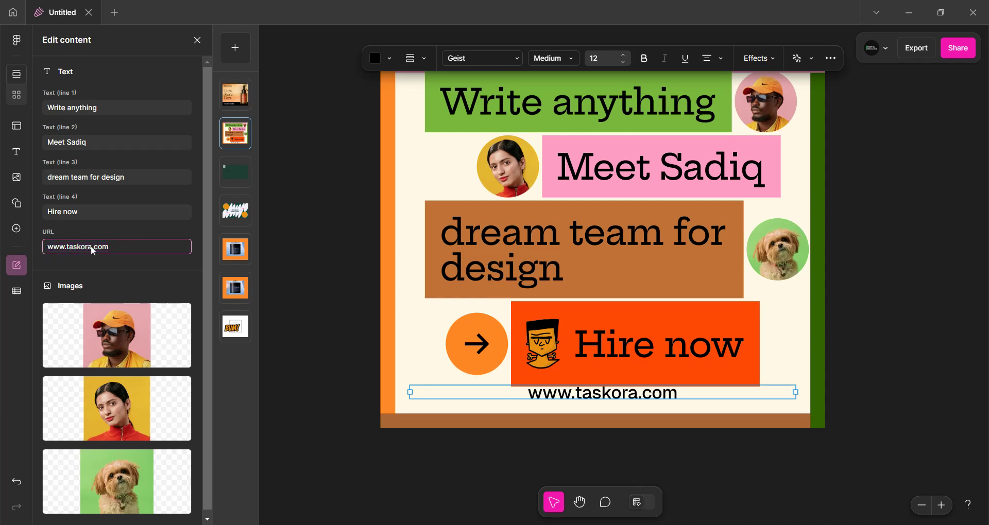
key(BackSpace)
key(BackSpace)
key(BackSpace)
key(BackSpace)
key(BackSpace)
key(BackSpace)
key(BackSpace)
text(ui)
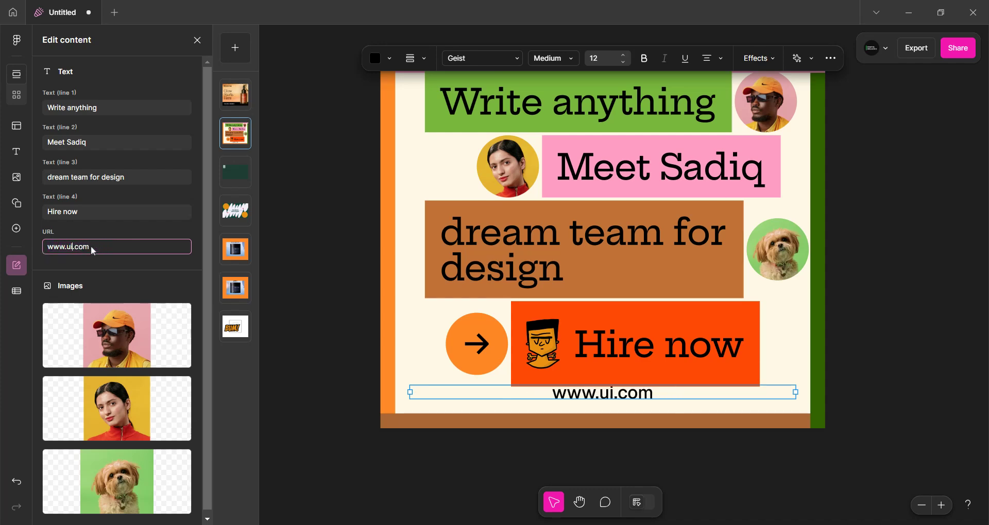
text(xsadiq)
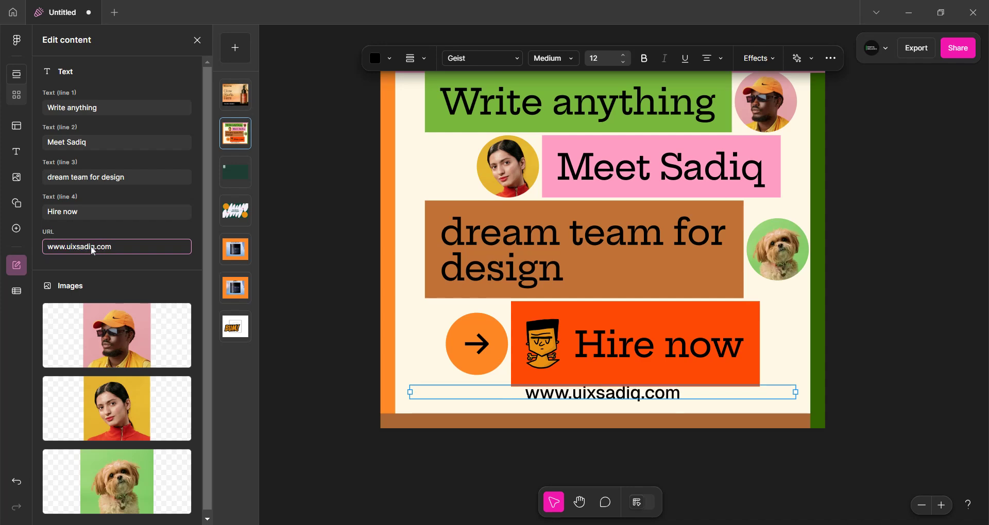
Try an AI image edit that removes an object from the first portrait photo
click(312, 205)
scroll(347, 206, down, 4)
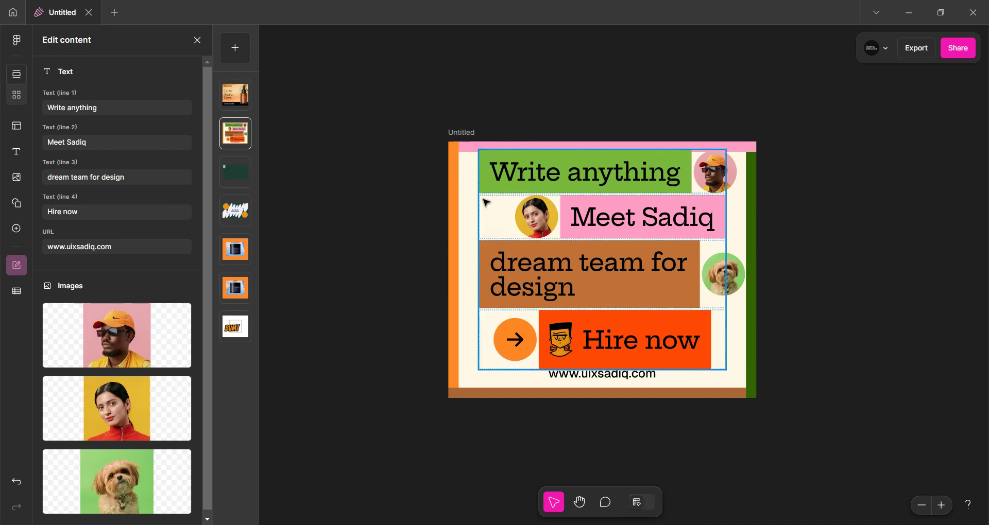
mouse_move(99, 338)
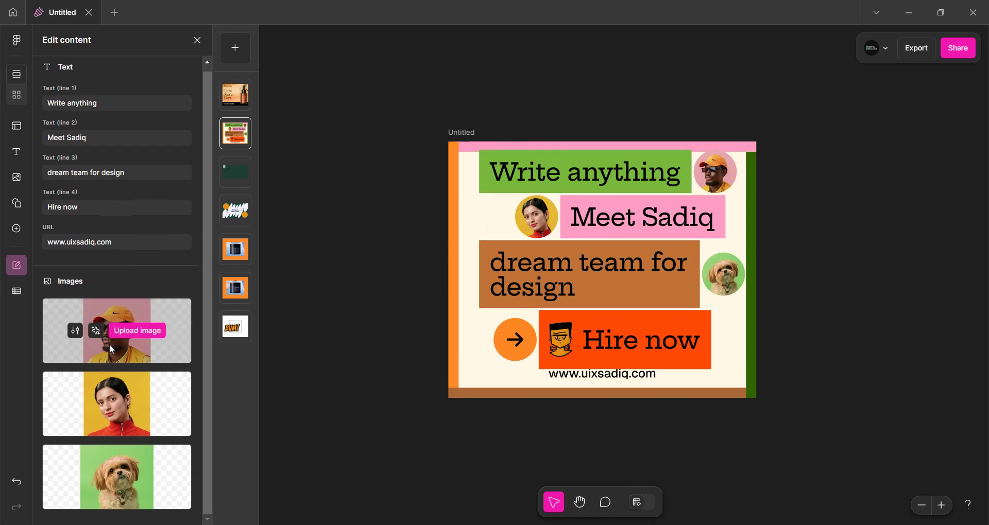
click(75, 337)
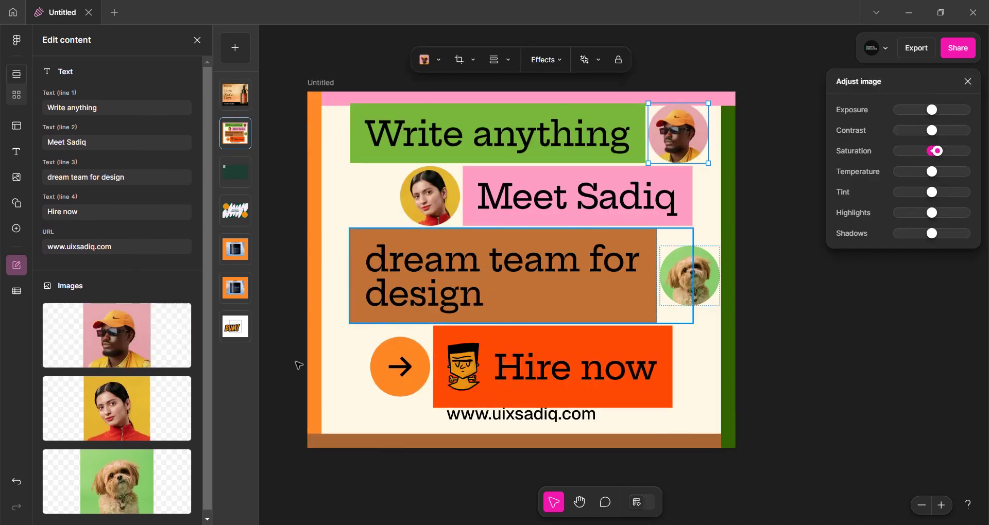
click(96, 340)
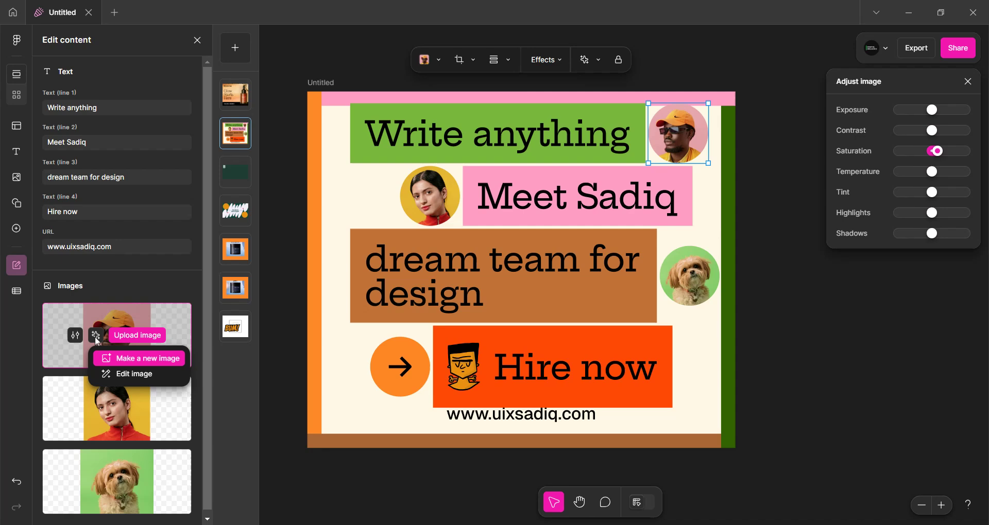
click(133, 375)
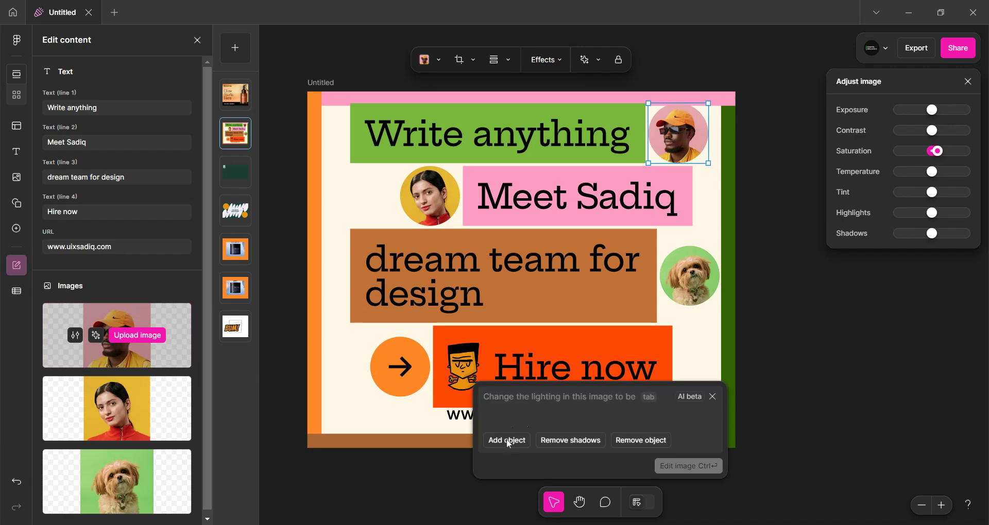
click(646, 440)
click(691, 466)
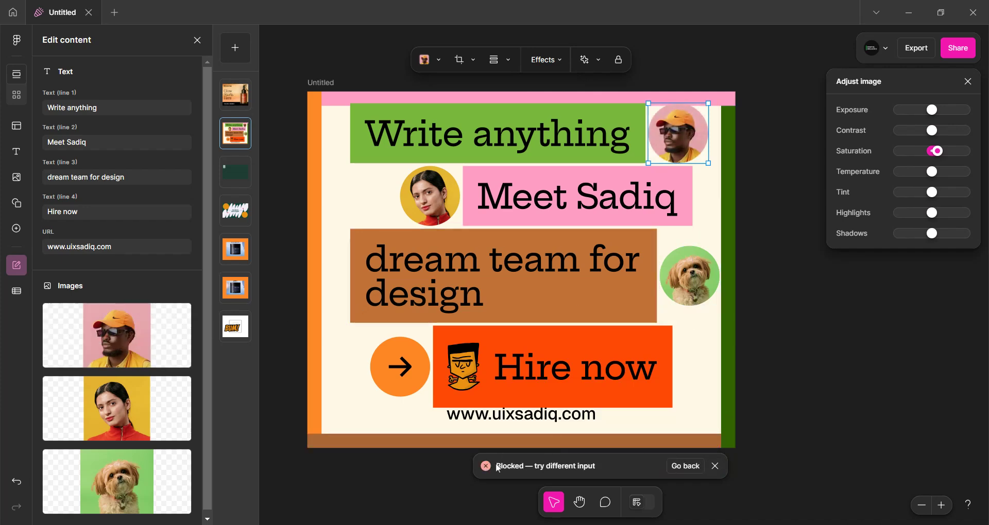
Select the whole ad frame and delete it
scroll(752, 377, down, 3)
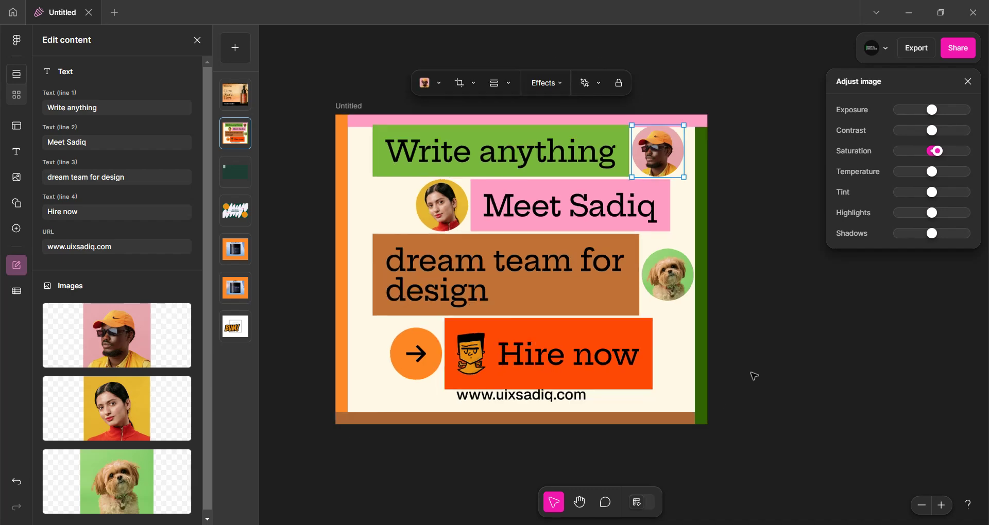
scroll(690, 337, up, 1)
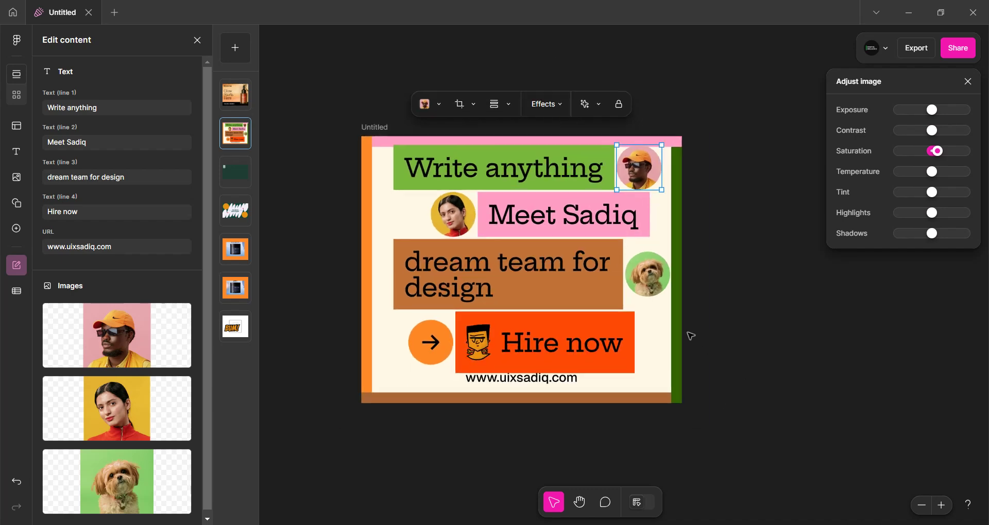
click(363, 127)
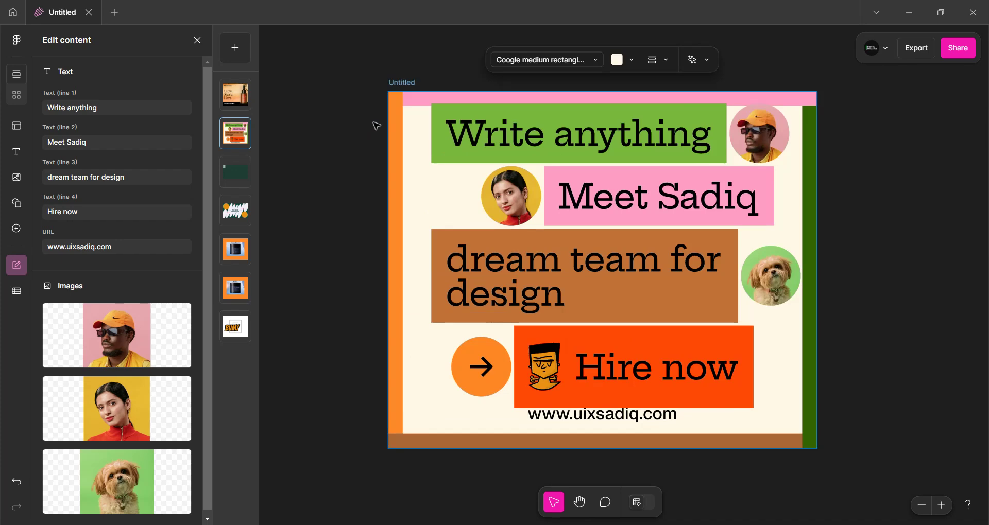
key(Delete)
Select all remaining ad assets on the canvas and delete them
click(411, 126)
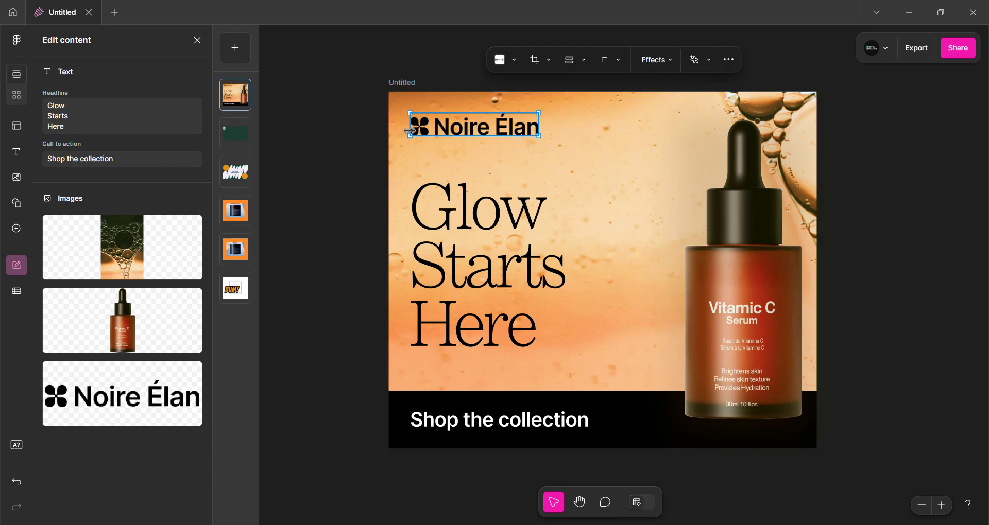
click(774, 292)
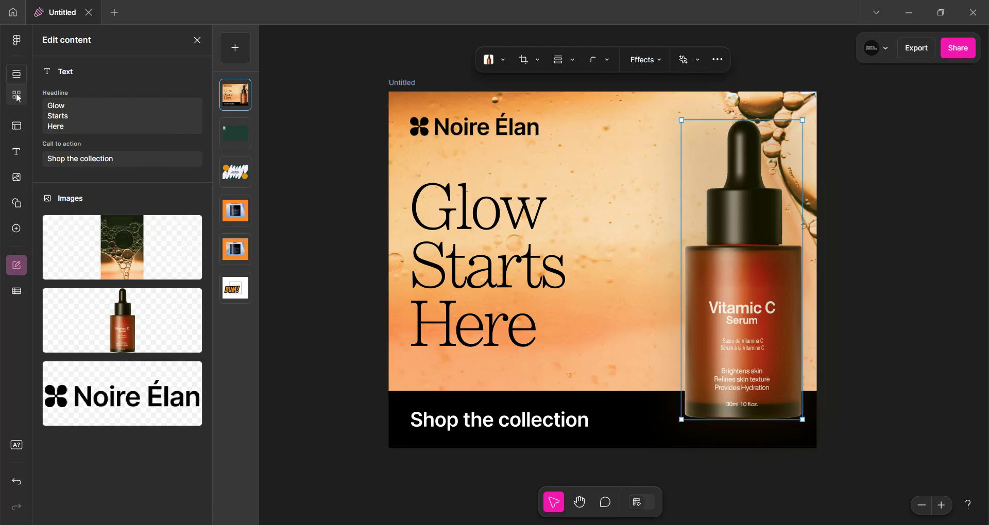
click(15, 125)
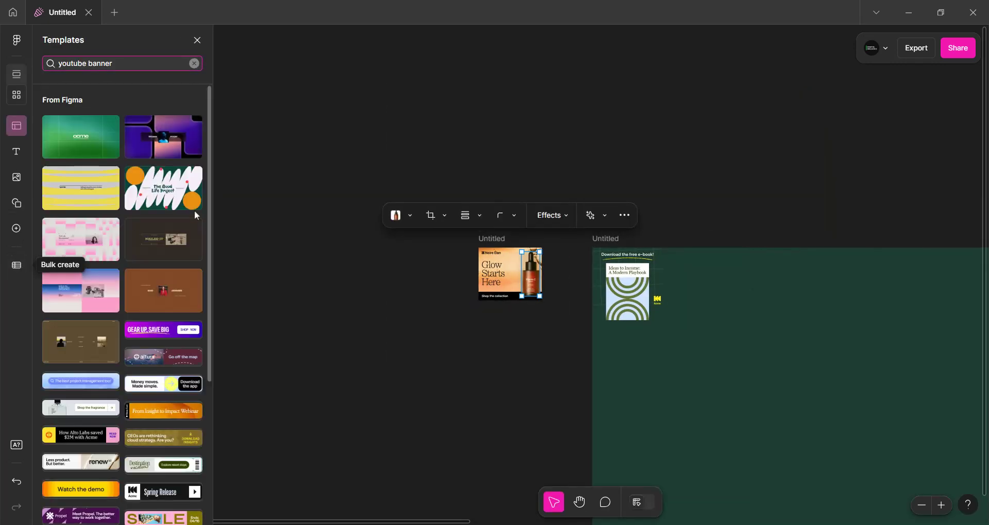
scroll(194, 211, down, 3)
click(317, 139)
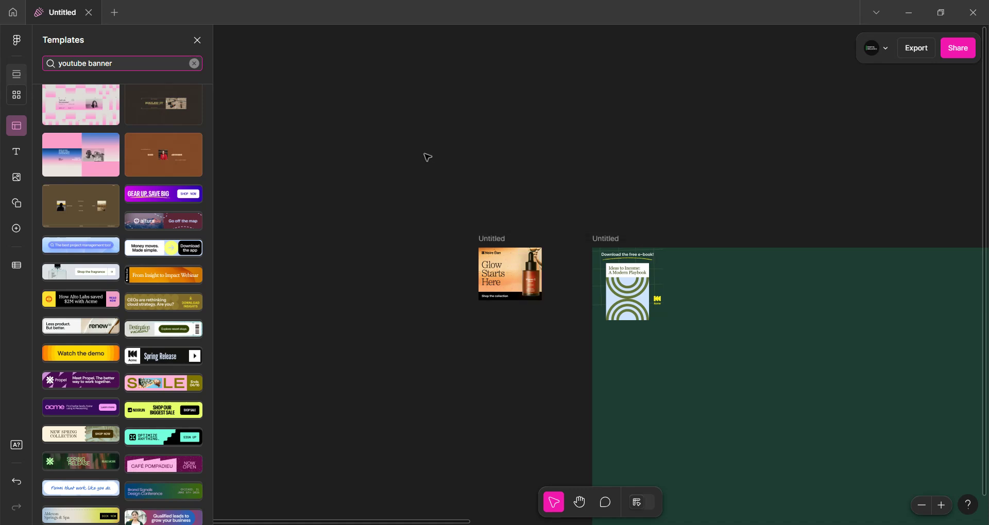
scroll(425, 155, down, 5)
scroll(426, 151, down, 2)
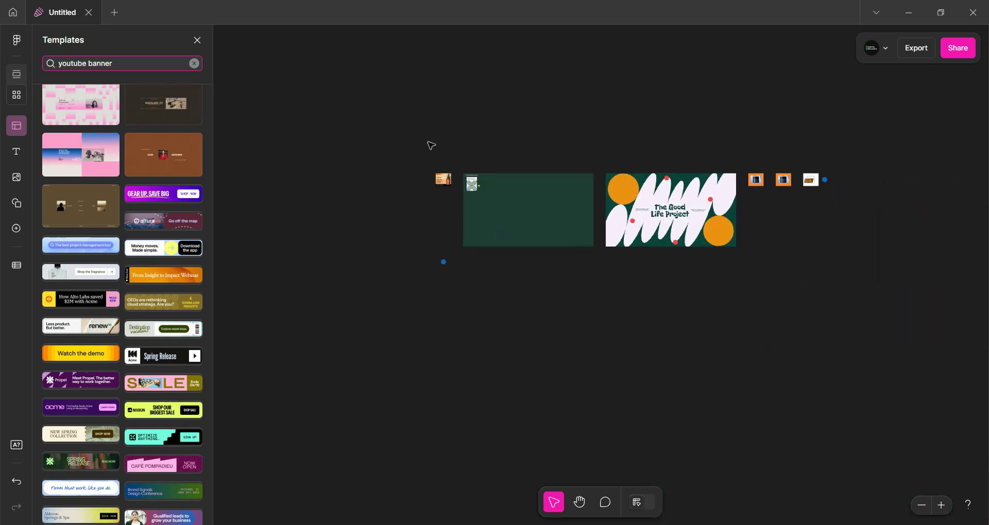
drag(401, 136, 885, 302)
key(Delete)
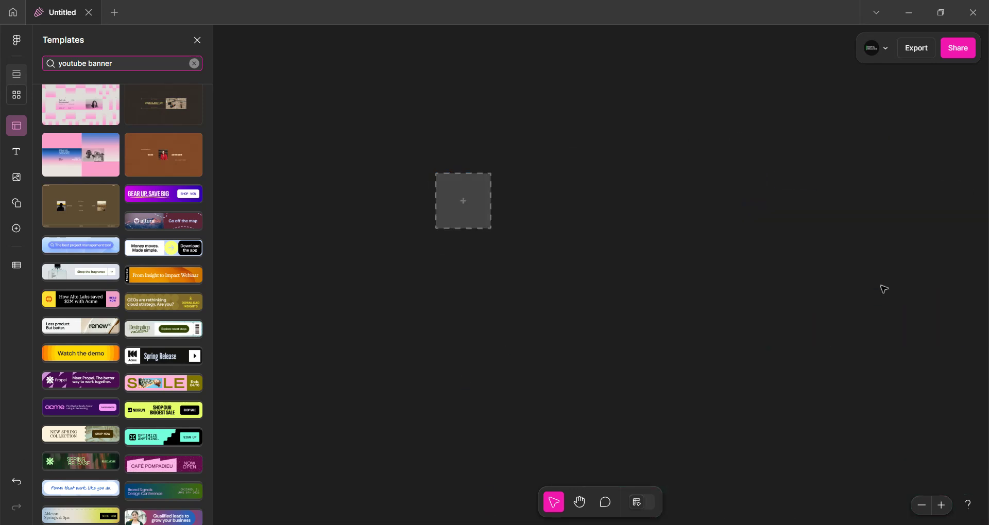
Create a new blank asset and set its size to Instagram post (portrait)
click(477, 209)
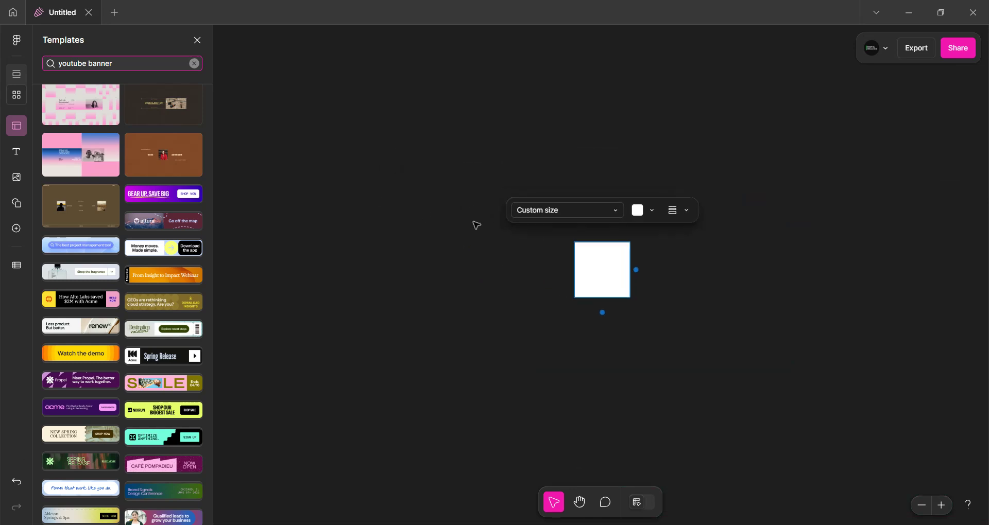
scroll(729, 309, up, 6)
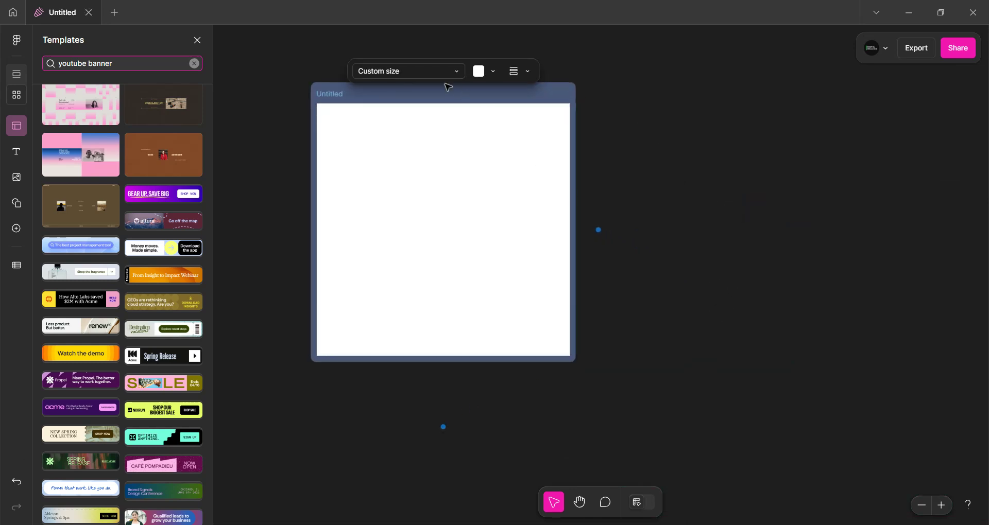
click(436, 75)
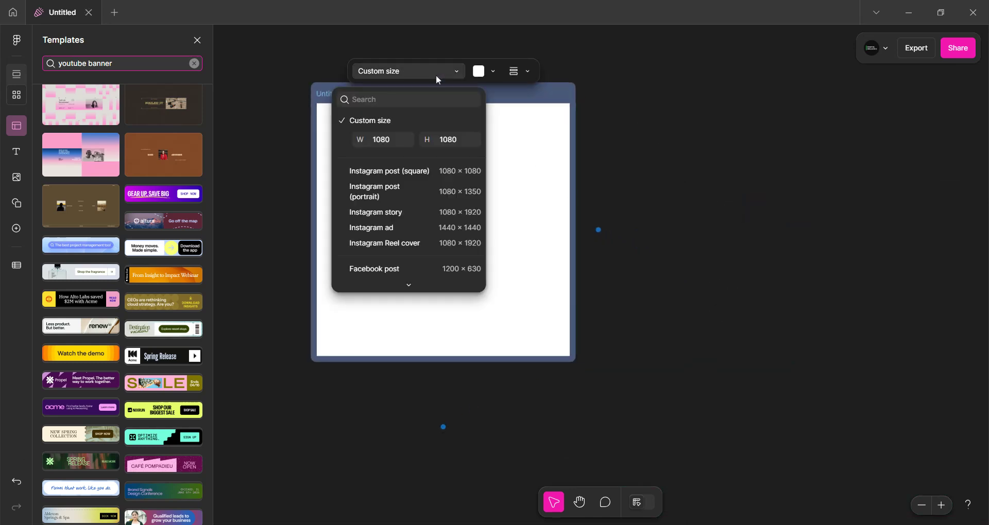
click(415, 172)
click(408, 173)
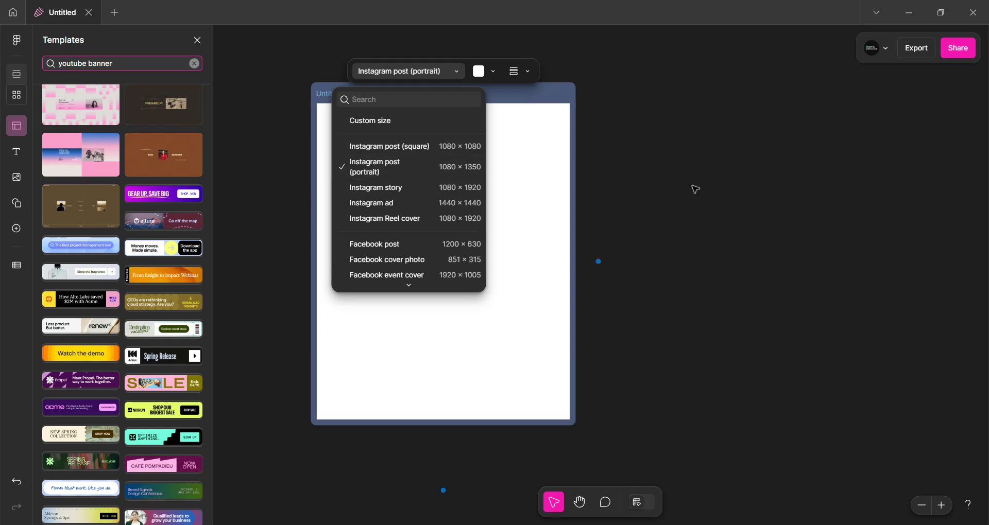
click(664, 188)
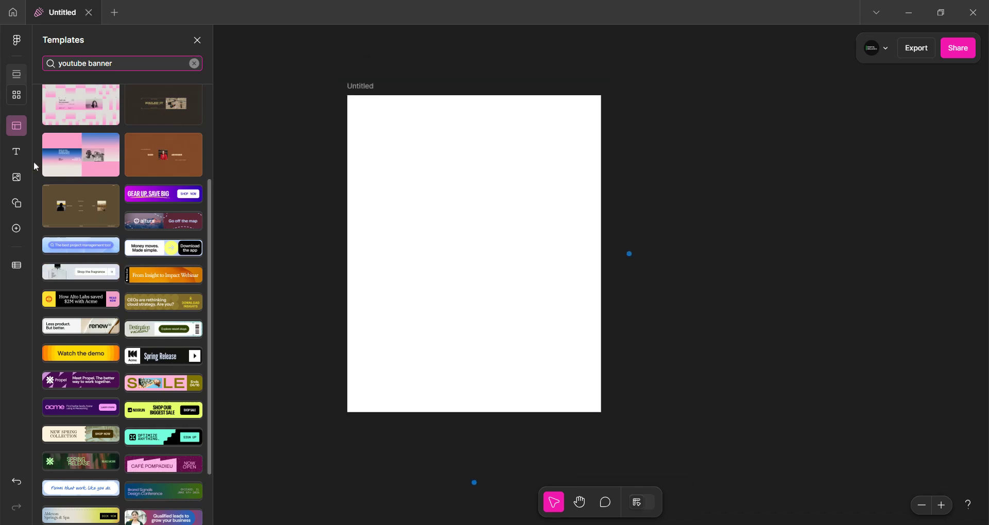
Add the Butterfly Spotting at Hampton Park X post template from the template library
click(23, 130)
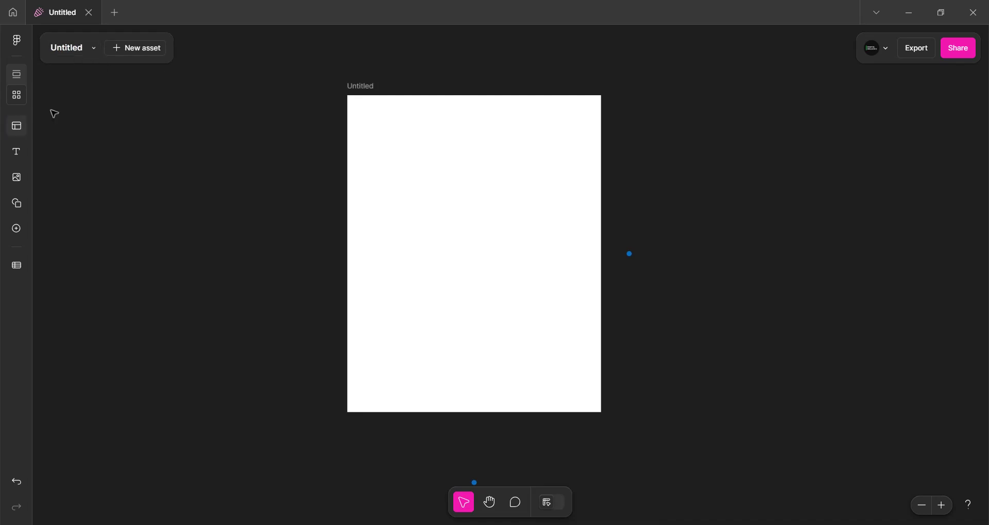
click(126, 52)
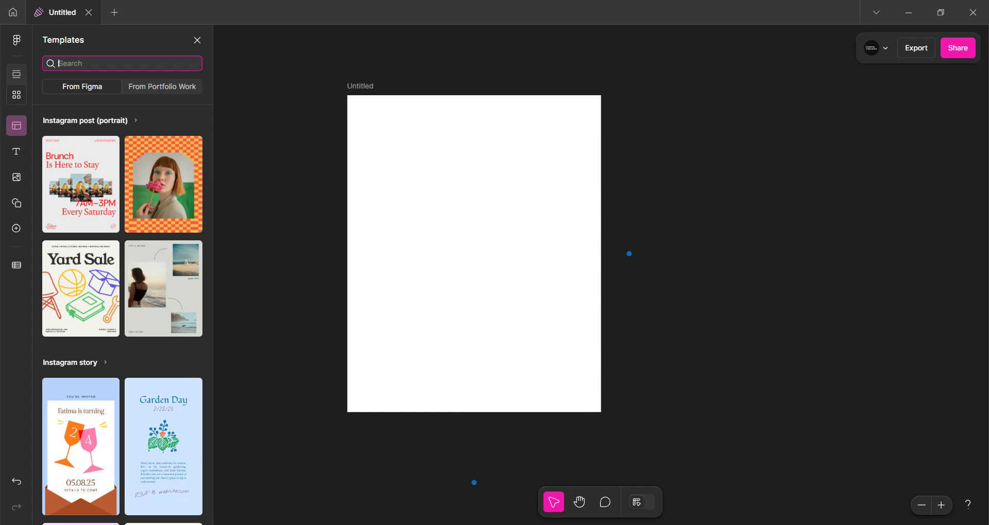
scroll(136, 352, down, 7)
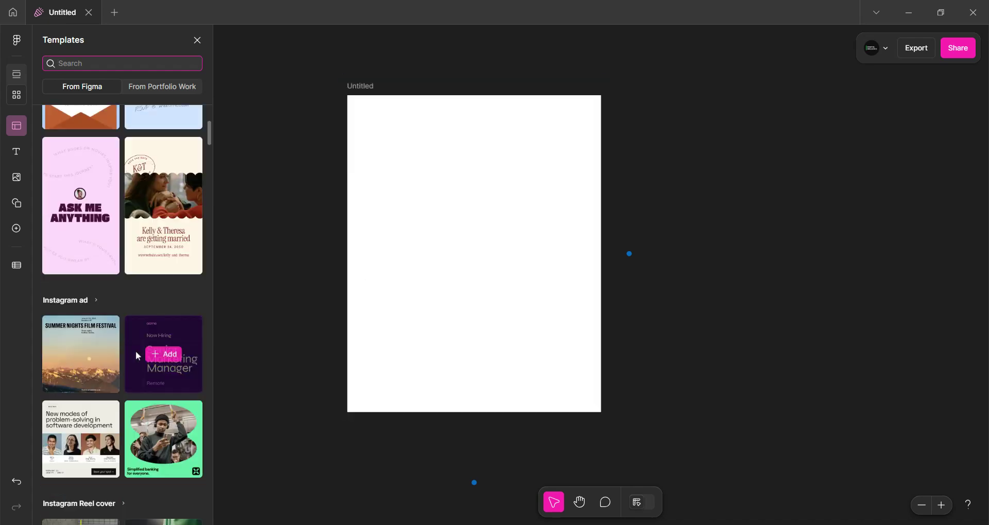
scroll(105, 350, down, 4)
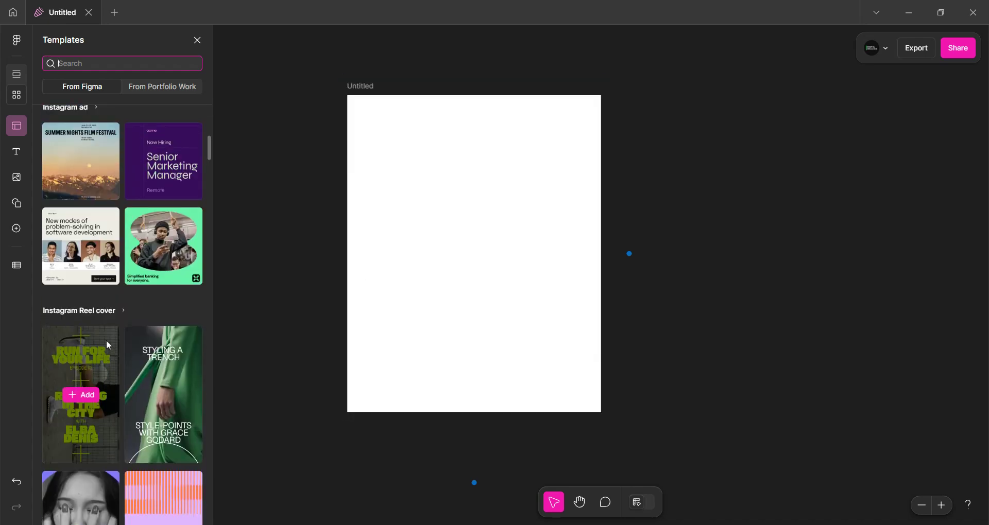
scroll(106, 340, down, 8)
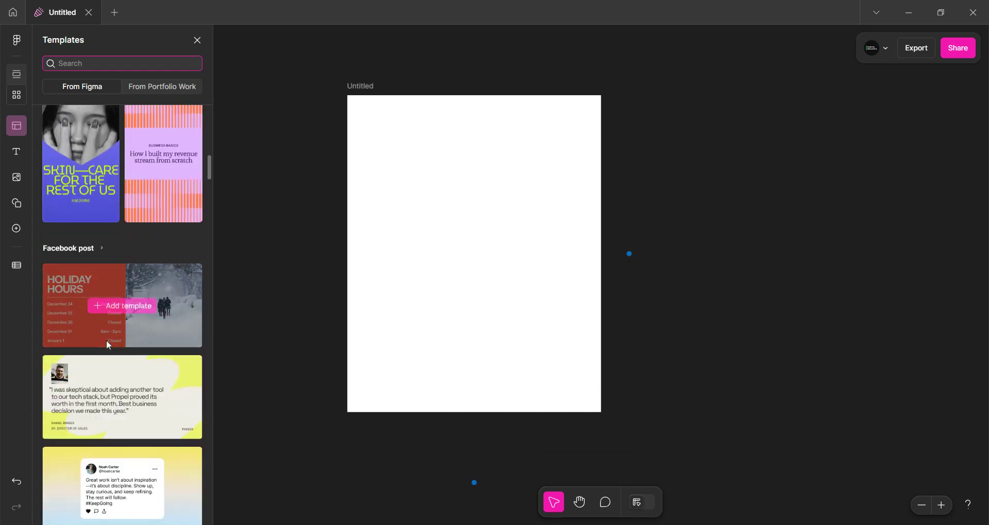
scroll(107, 344, down, 5)
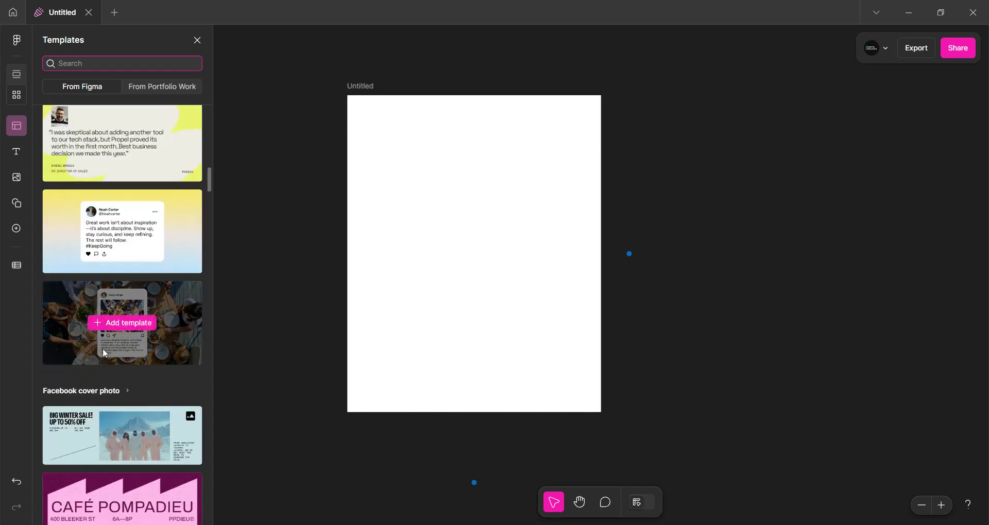
scroll(105, 352, down, 8)
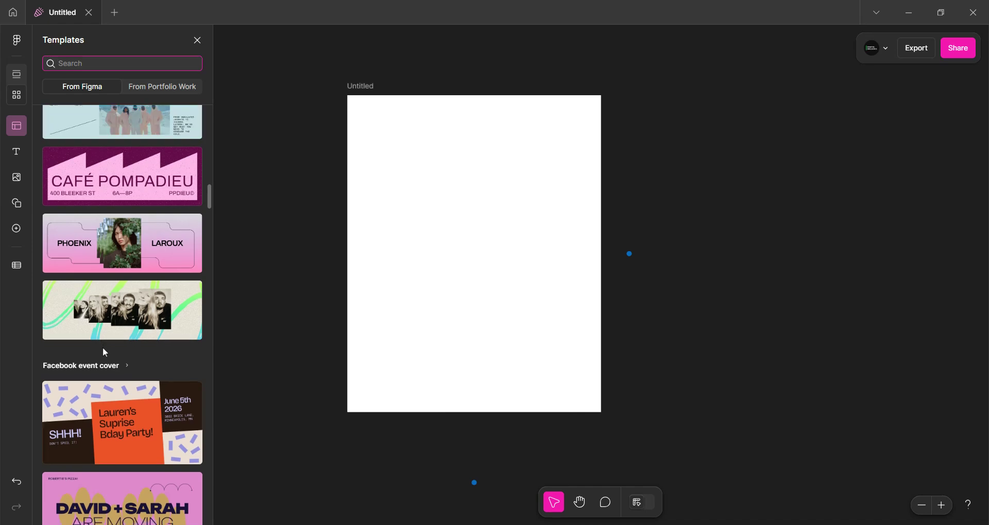
scroll(104, 352, down, 8)
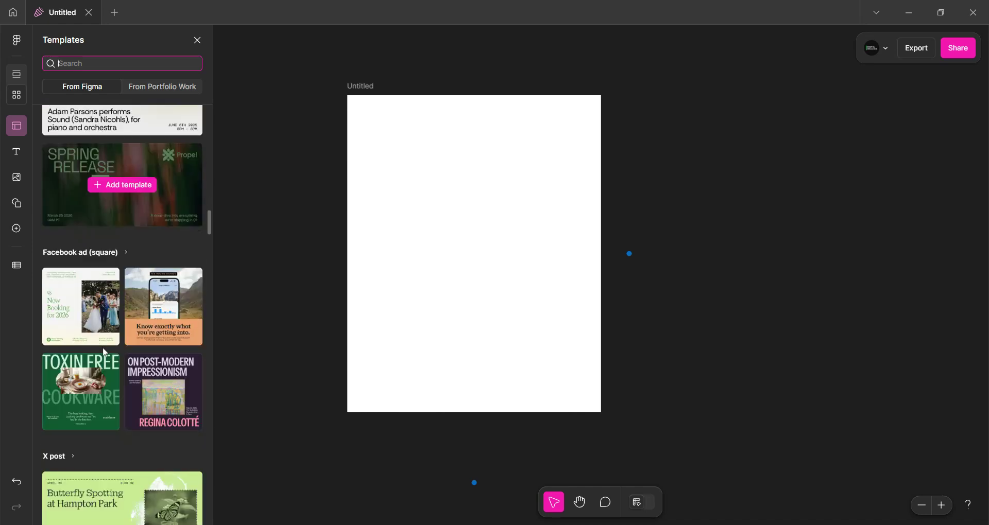
scroll(102, 321, up, 2)
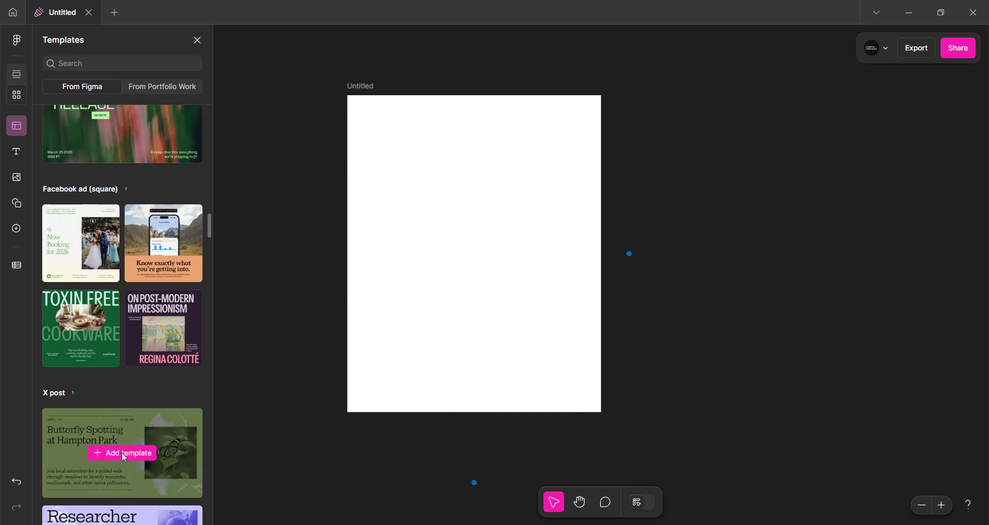
click(124, 454)
Duplicate the X post asset
key(ctrl+d)
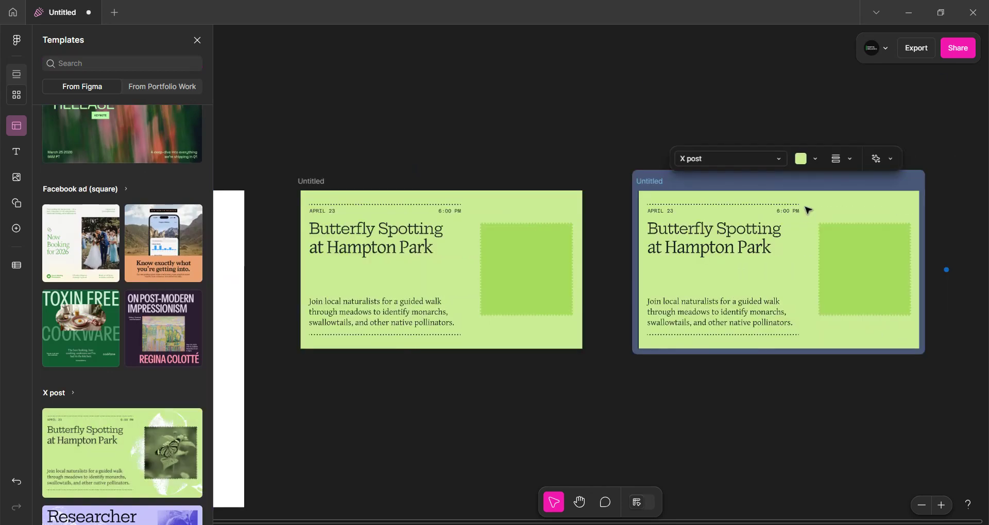
click(438, 129)
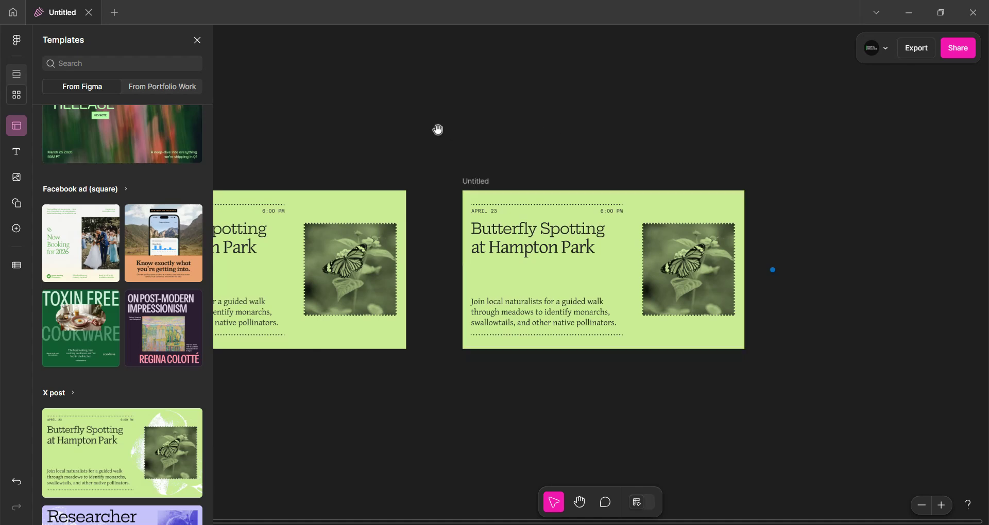
drag(437, 129, 625, 115)
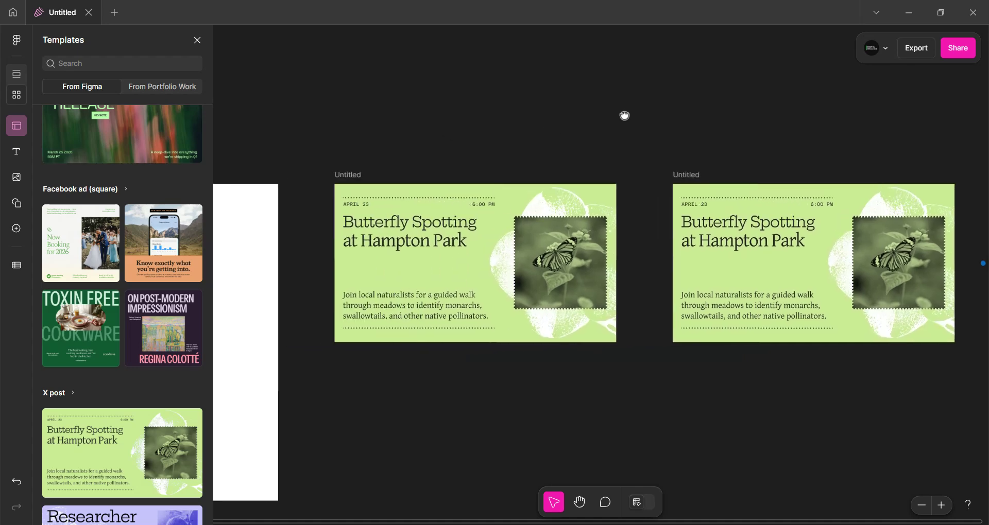
Undo the duplicated X post and the blank Instagram post (portrait) asset, leaving the single Butterfly Spotting X post
click(359, 176)
key(ctrl+z)
click(342, 137)
drag(342, 137, 605, 127)
click(297, 164)
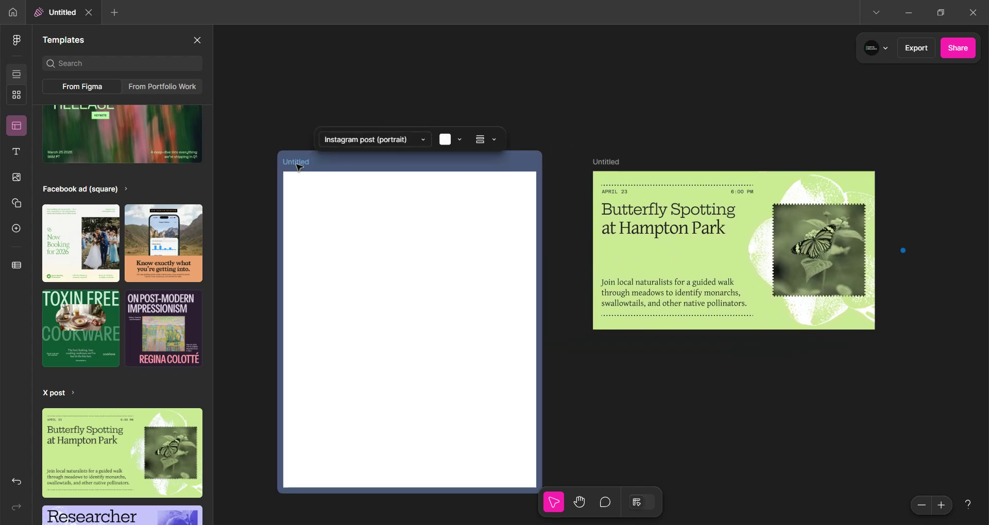
key(ctrl+z)
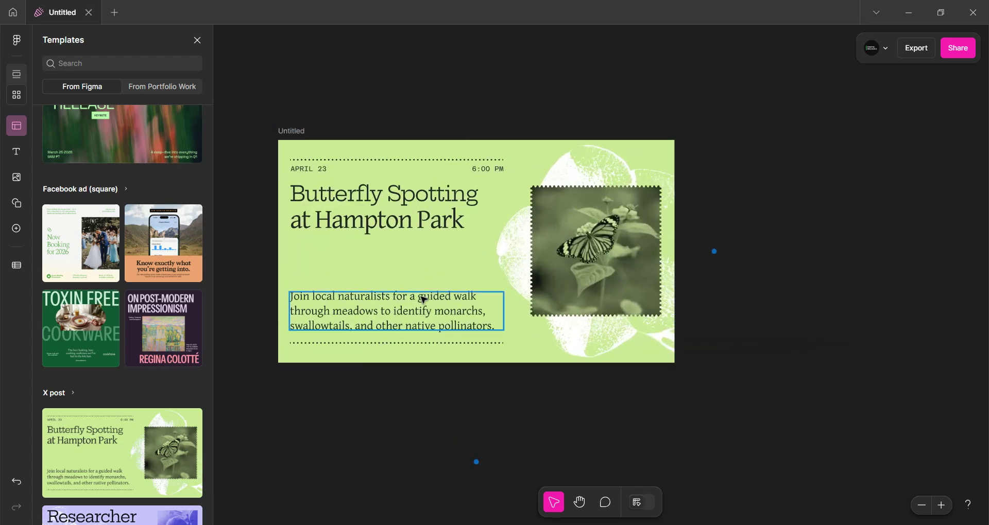
Open Connect data and link the headline's first line to the Name field and second line to Scientific Name
click(16, 266)
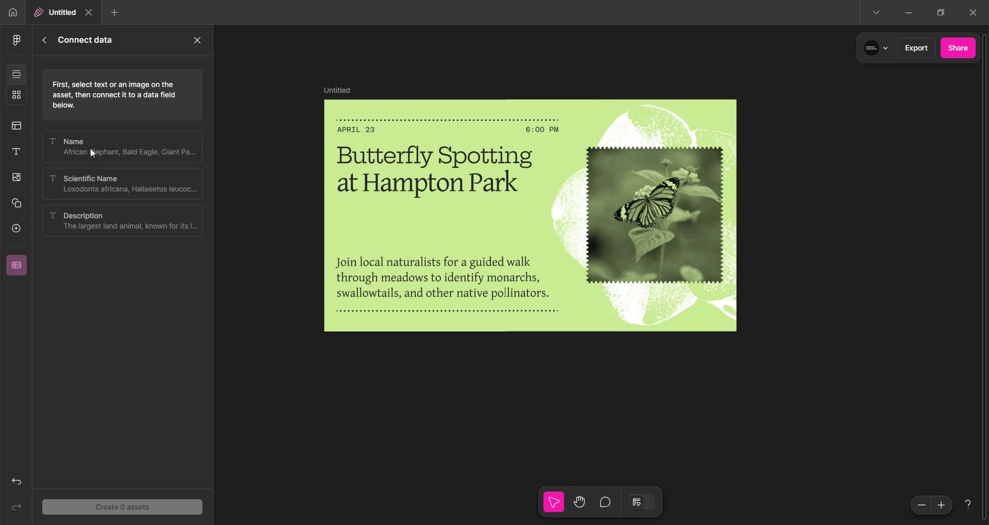
click(394, 158)
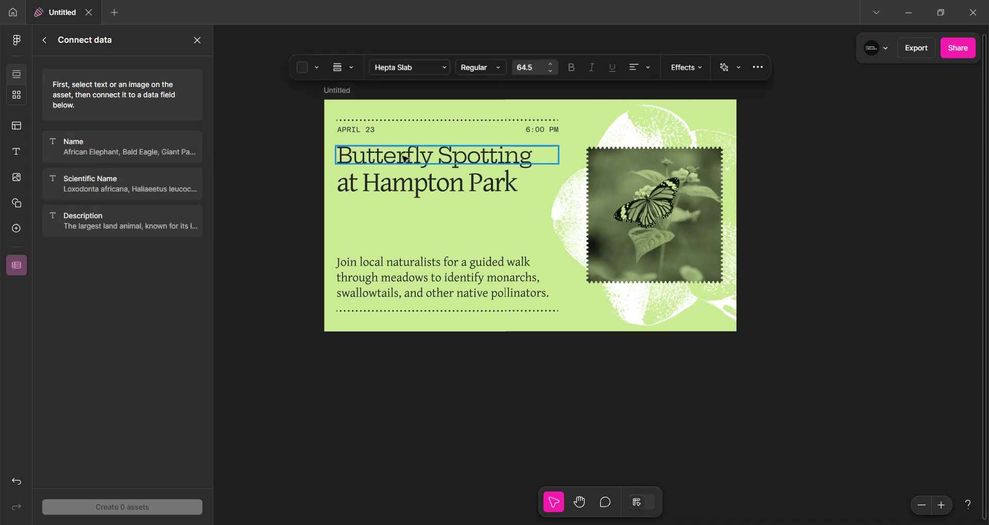
click(126, 144)
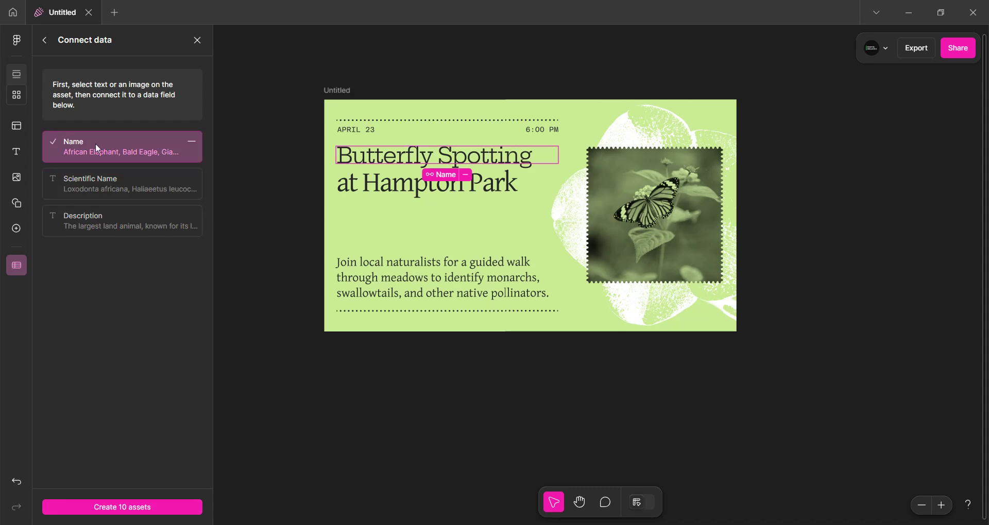
click(371, 187)
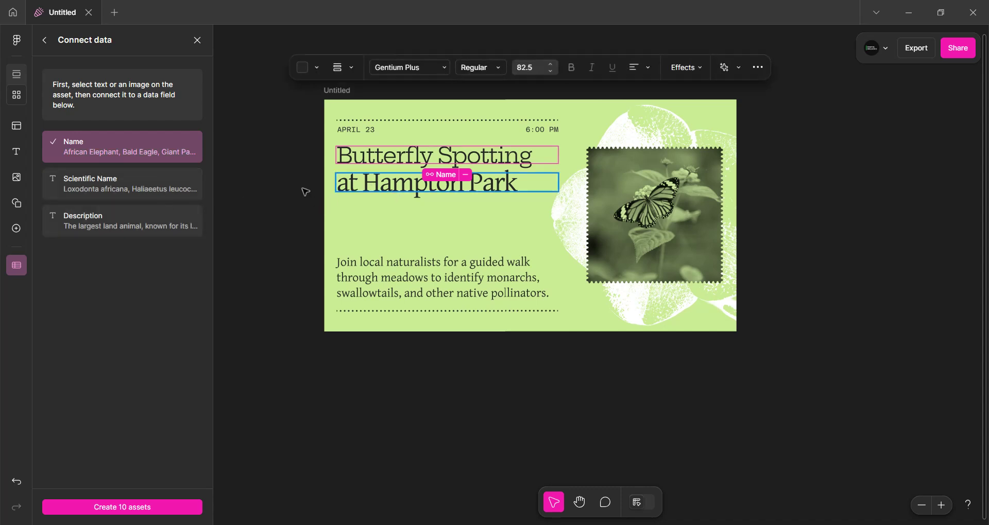
click(119, 185)
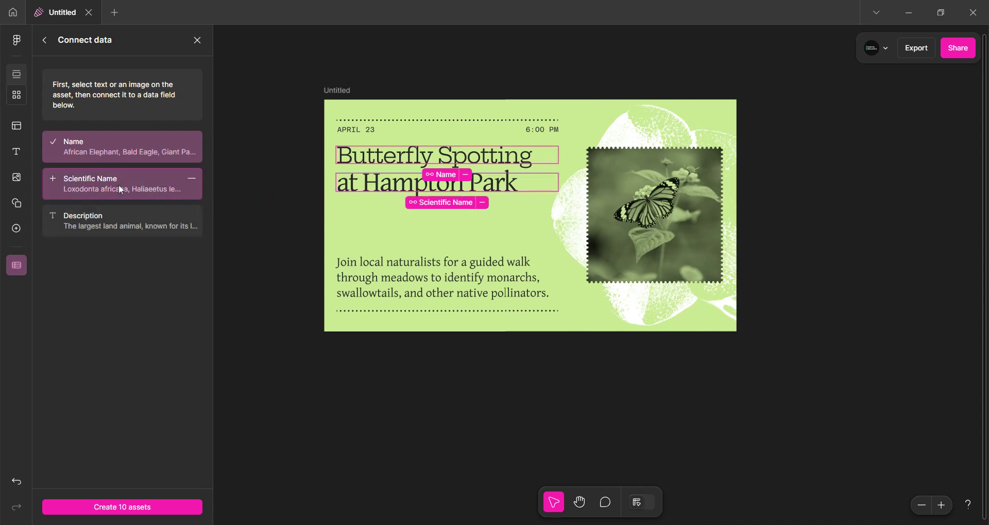
Link the body paragraph text to the Description data field
click(379, 268)
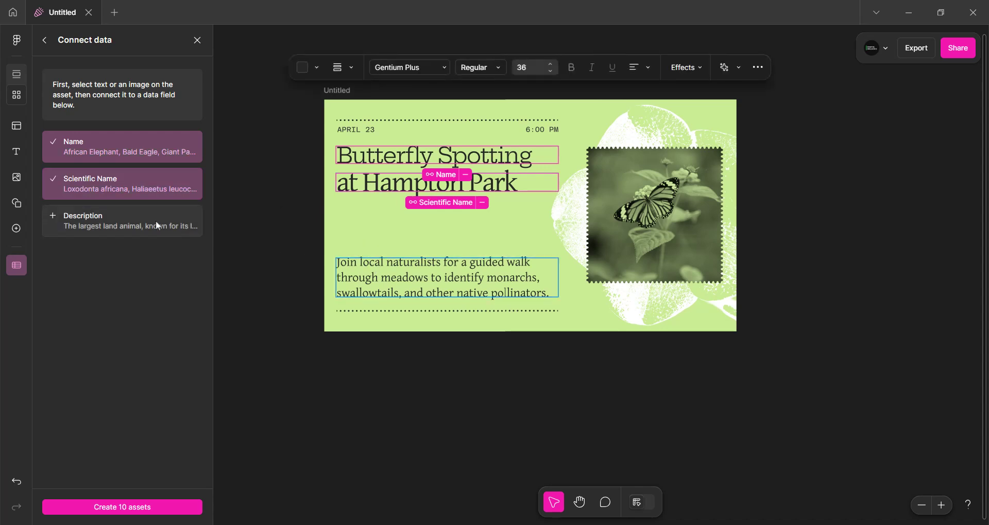
click(96, 219)
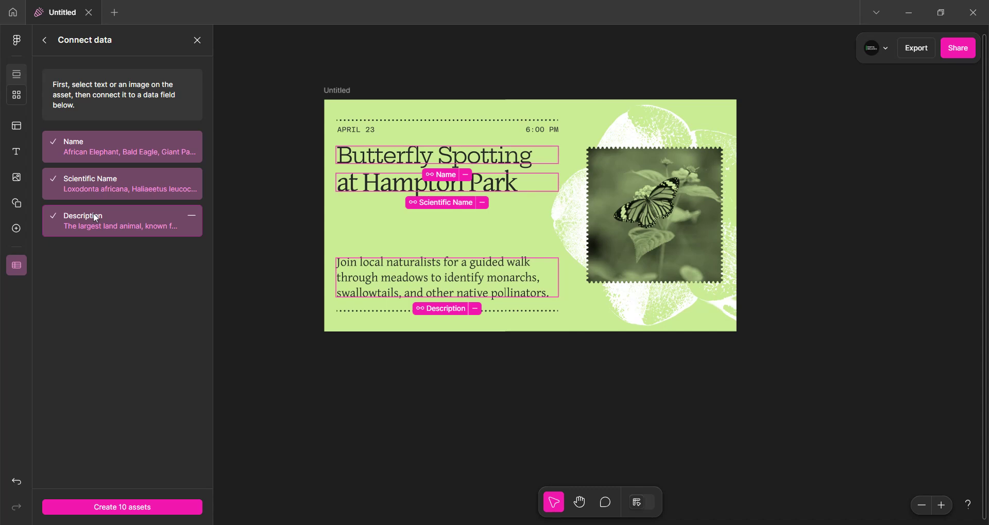
scroll(394, 361, down, 3)
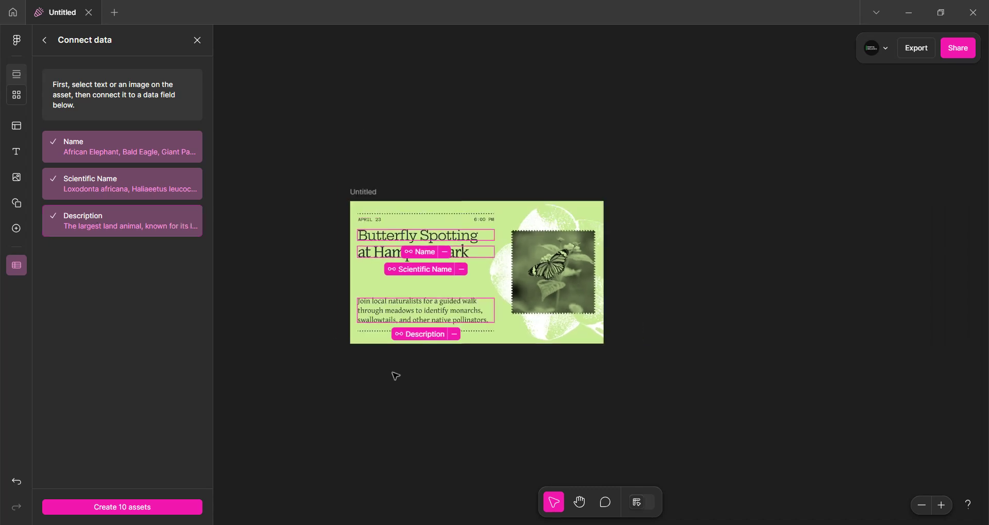
Generate 10 assets from the connected data fields
drag(590, 399, 558, 311)
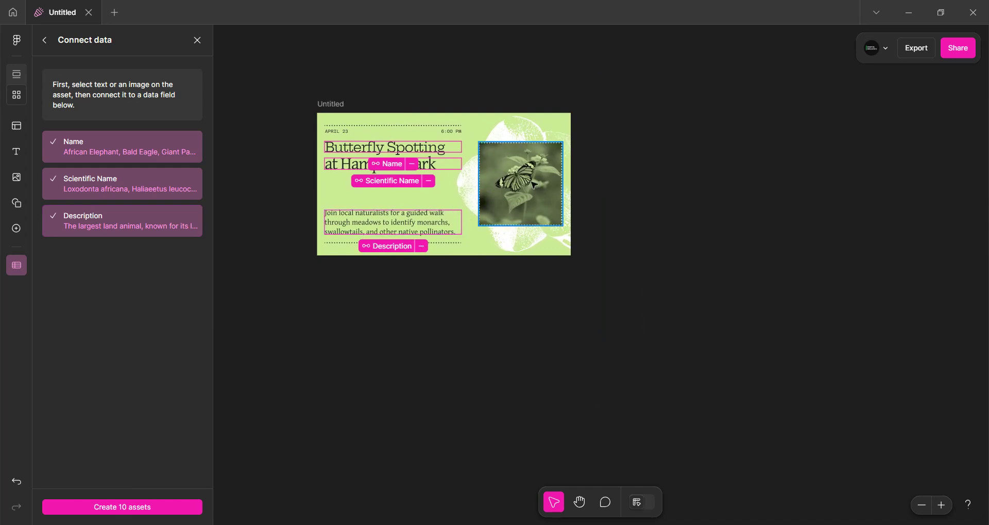
scroll(547, 208, up, 1)
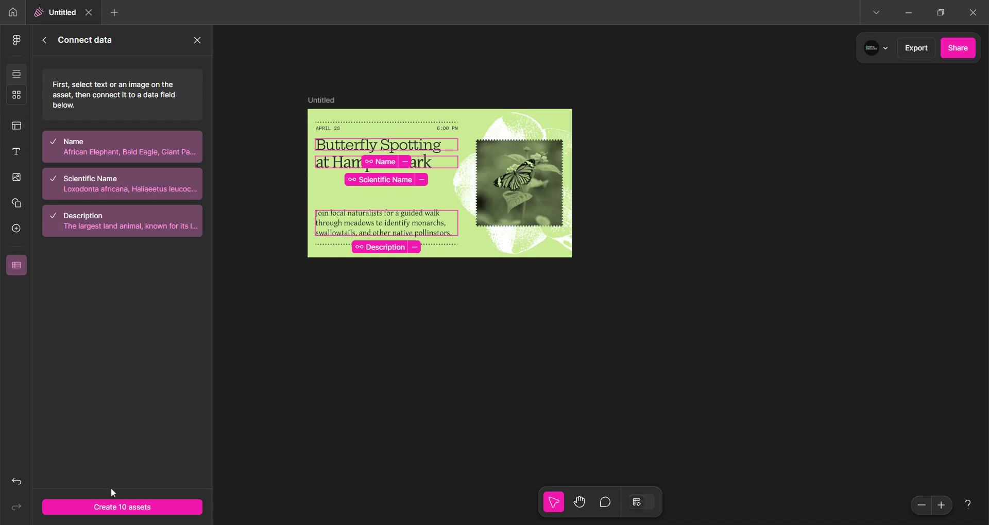
click(117, 508)
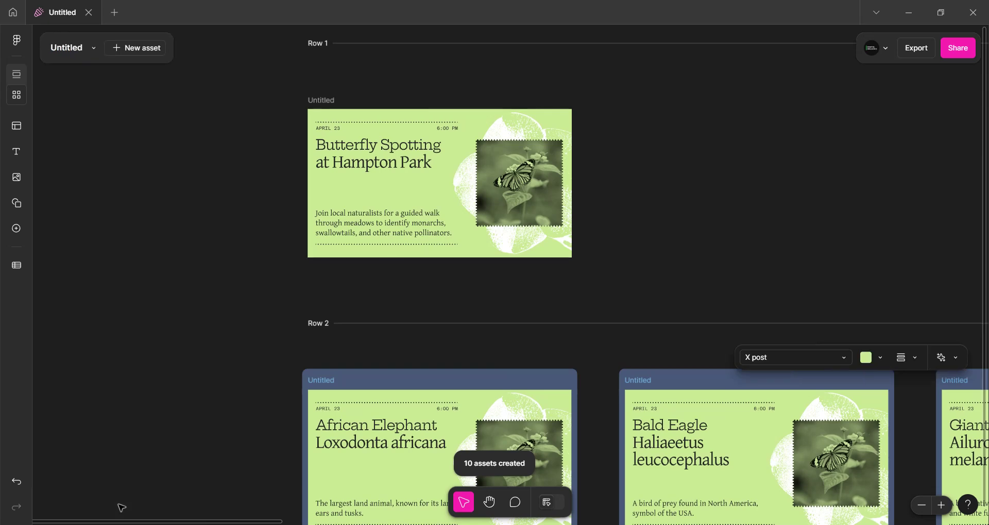
Review the generated animal assets on the canvas and in the assets list
scroll(575, 334, down, 5)
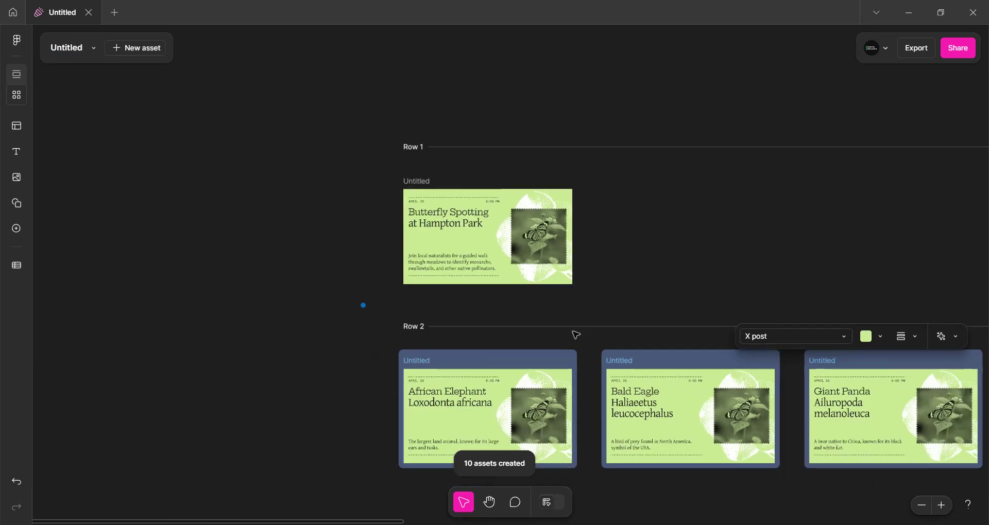
drag(852, 488, 481, 318)
scroll(482, 316, down, 3)
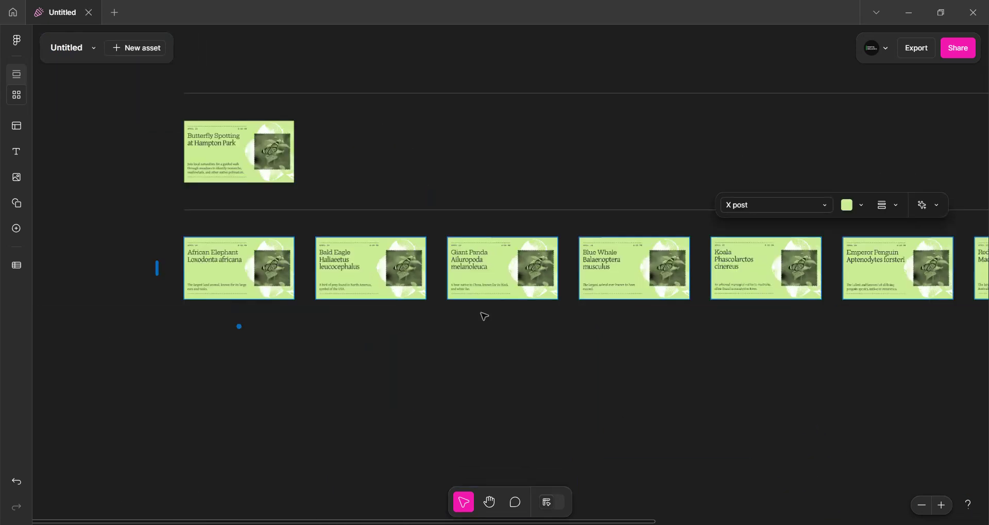
drag(653, 333, 491, 332)
scroll(438, 329, right, 10)
scroll(591, 267, up, 6)
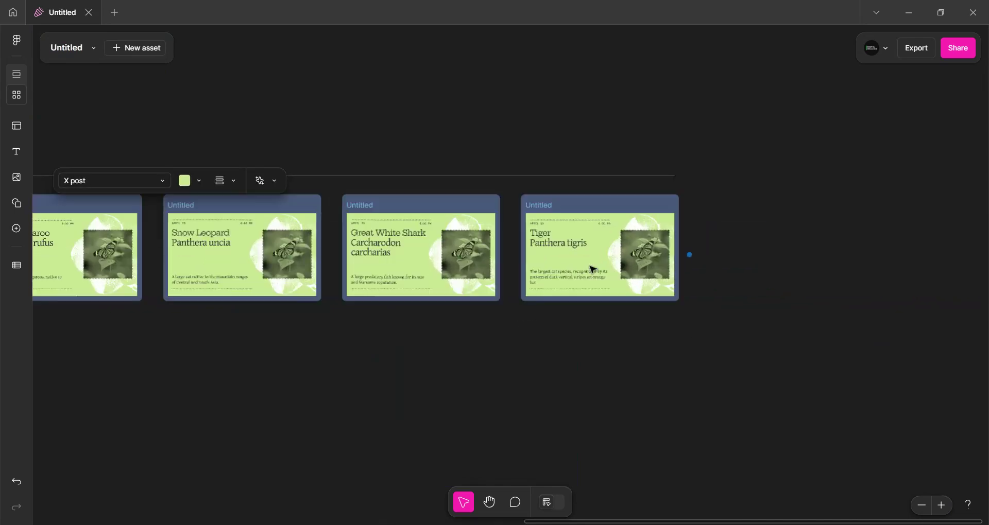
scroll(589, 269, up, 3)
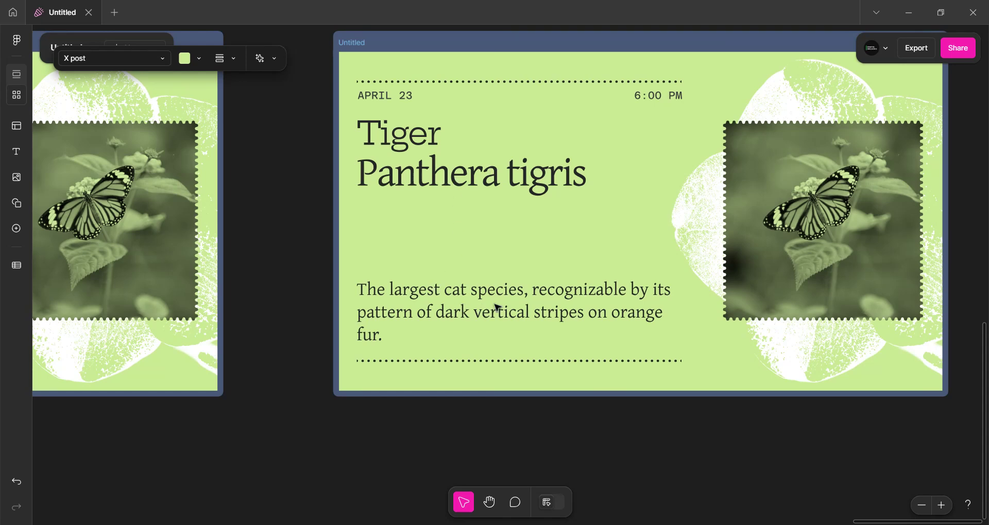
scroll(496, 308, down, 5)
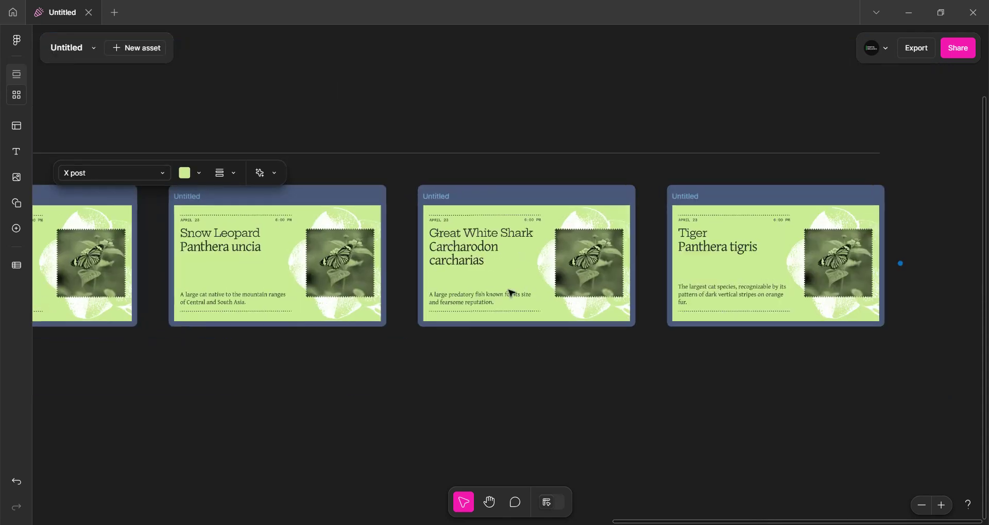
scroll(511, 293, up, 2)
scroll(753, 237, up, 1)
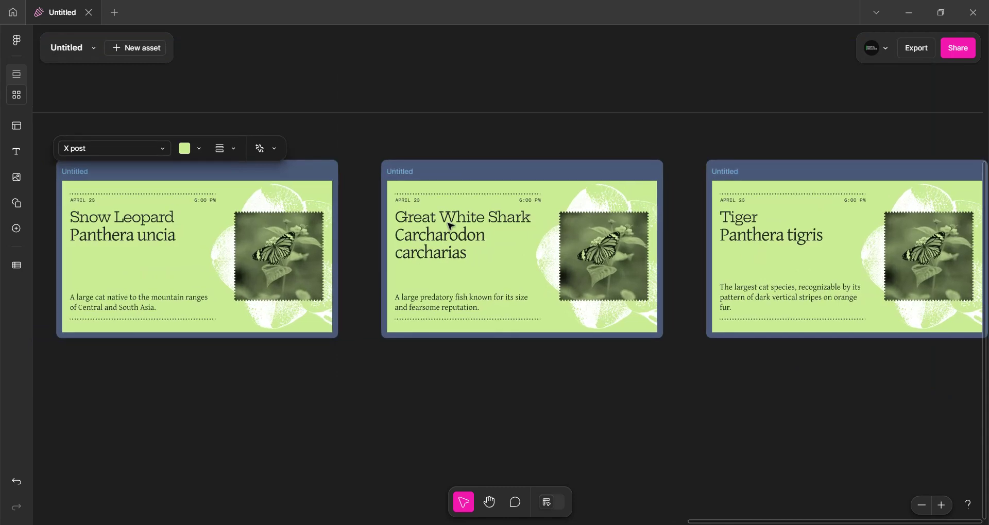
scroll(449, 225, up, 2)
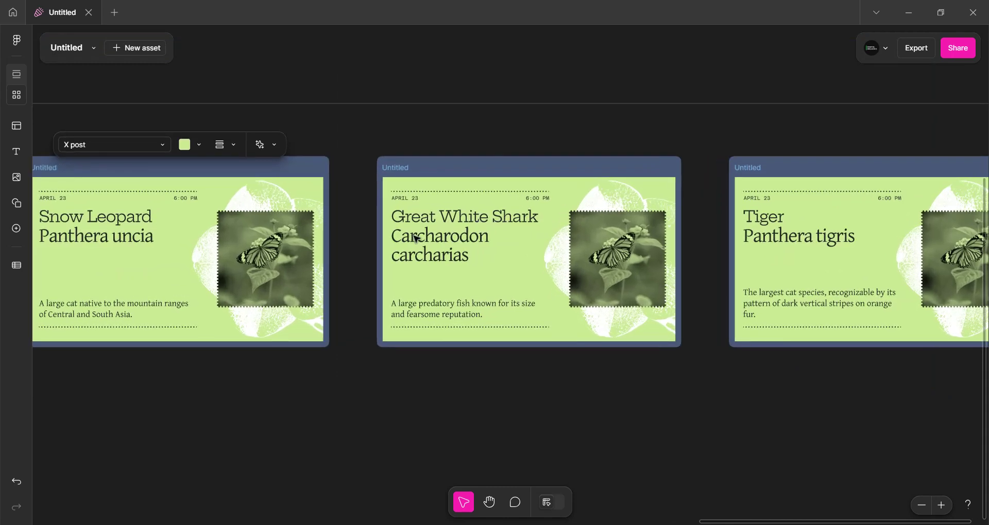
drag(384, 354, 690, 358)
drag(92, 331, 941, 354)
drag(219, 351, 458, 355)
scroll(457, 354, down, 4)
drag(263, 382, 370, 354)
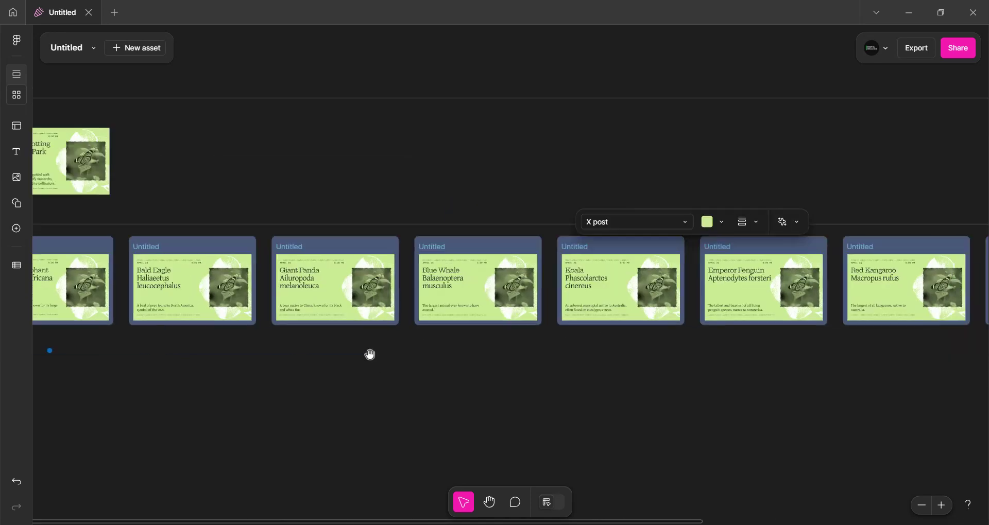
scroll(311, 377, down, 2)
drag(285, 387, 379, 374)
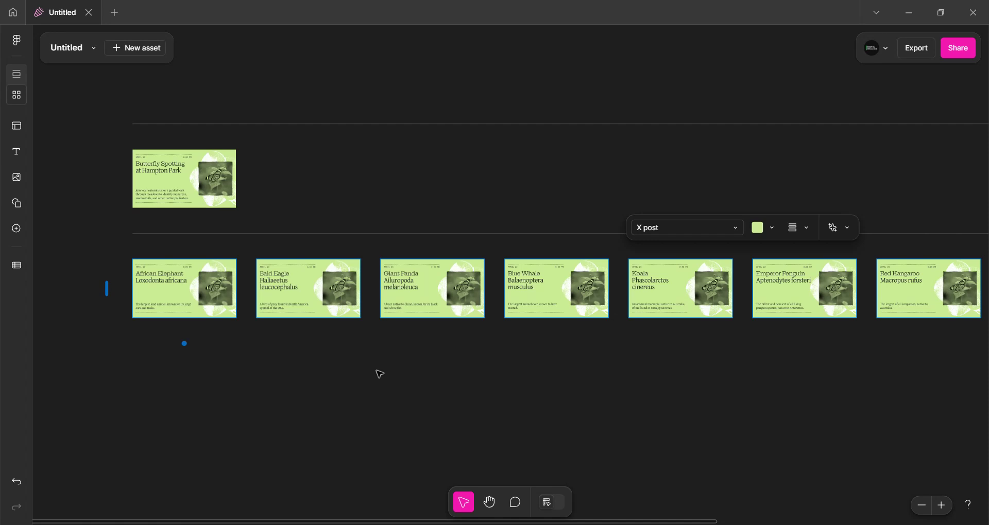
click(23, 73)
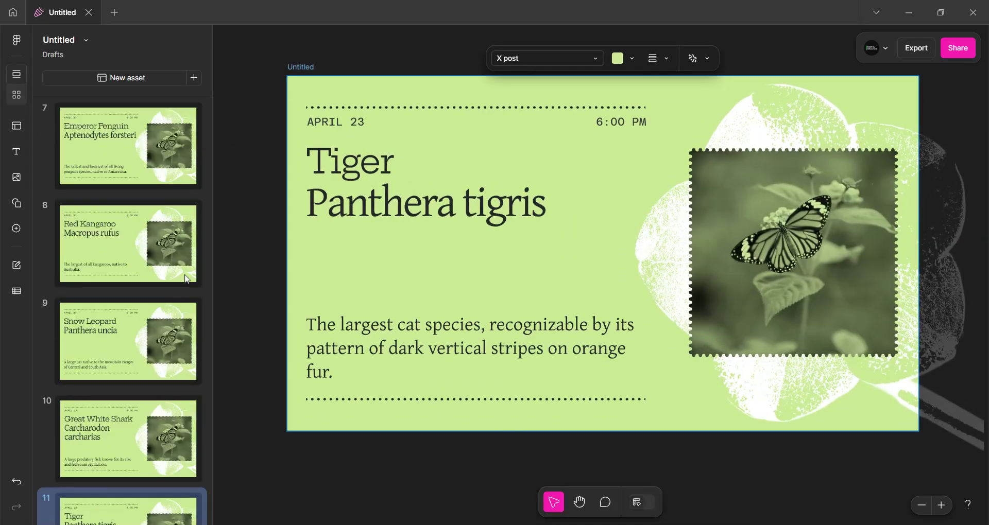
scroll(133, 417, up, 10)
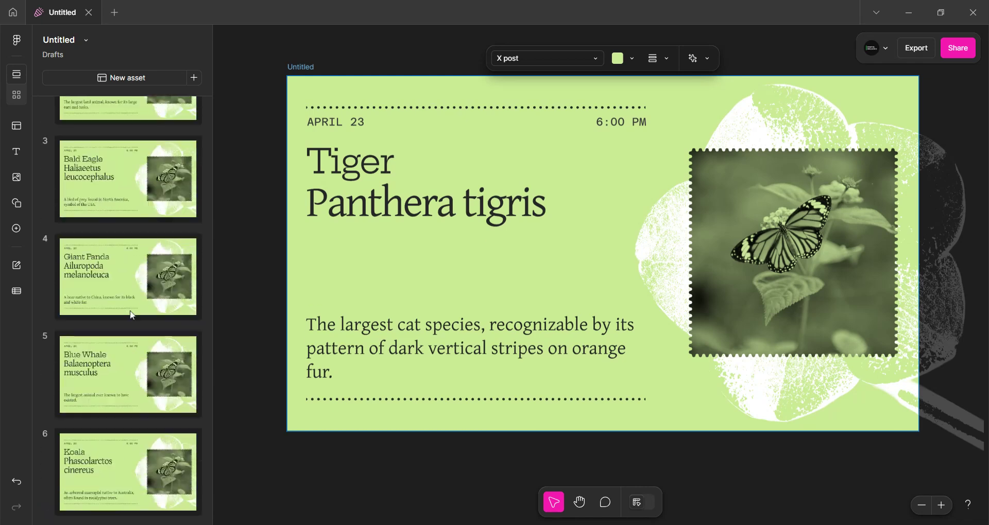